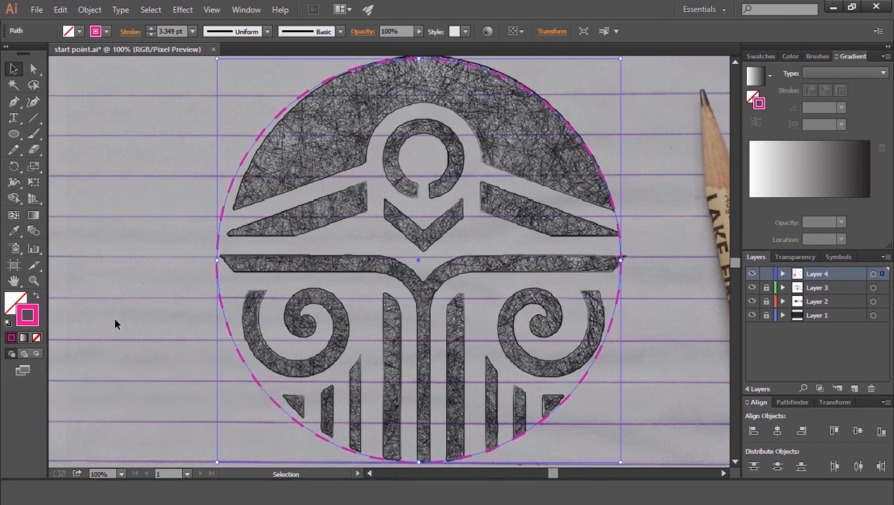
key(Right)
key(Right)
key(Right)
key(Right)
key(Right)
key(Right)
key(Right)
key(Right)
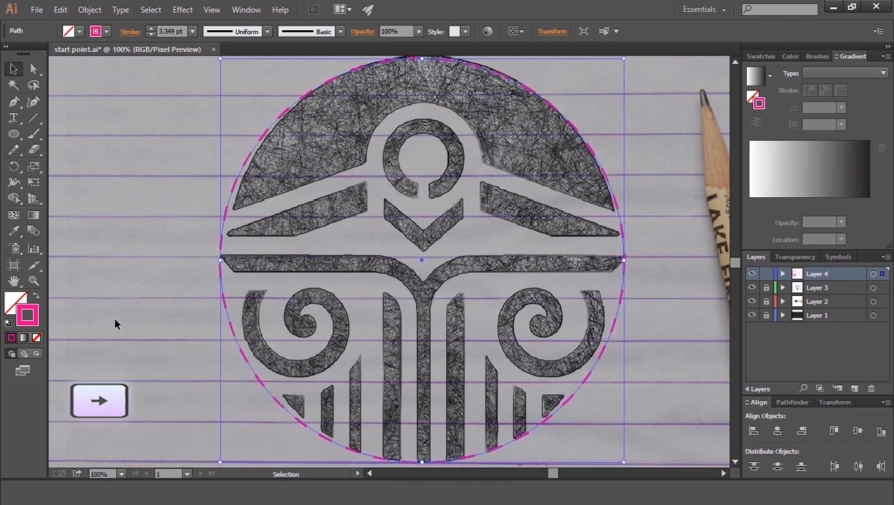
Step: Nudge the large dashed circle slightly sideways to centre it on the emblem sketch, then deselect it
key(Left)
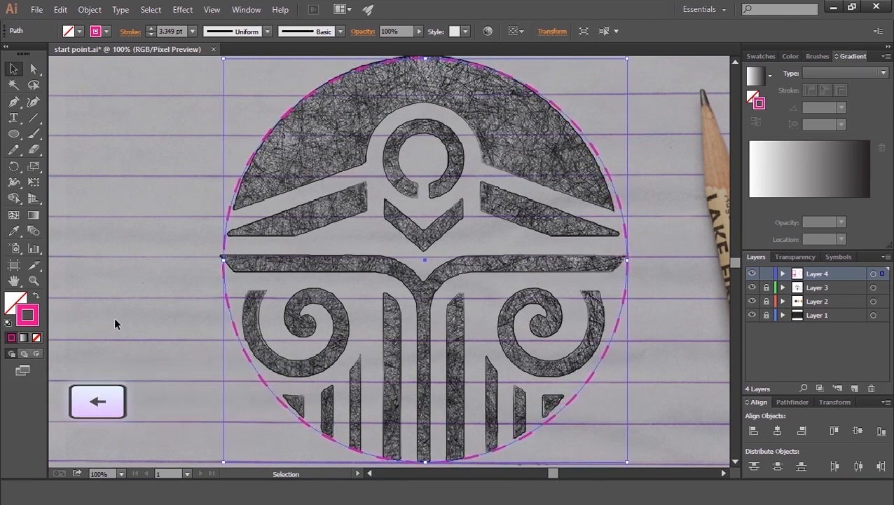
click(136, 307)
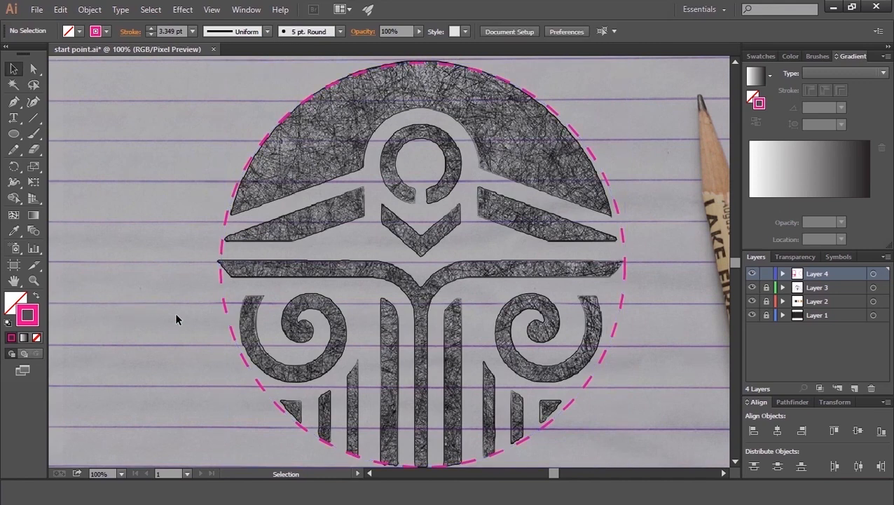
Step: Bring a small circle from the golden-ratio guides onto the emblem's top ring and scale it to the ring's inner edge
key(ctrl+minus)
key(space)
drag(103, 359, 515, 200)
key(ctrl+plus)
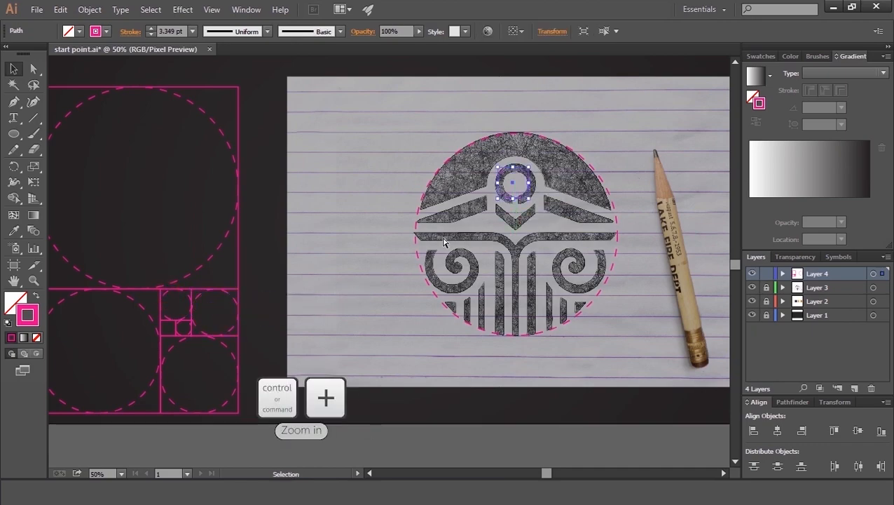
key(ctrl+plus)
key(ctrl+plus)
key(ctrl+plus)
key(ctrl+plus)
key(space)
drag(584, 169, 268, 329)
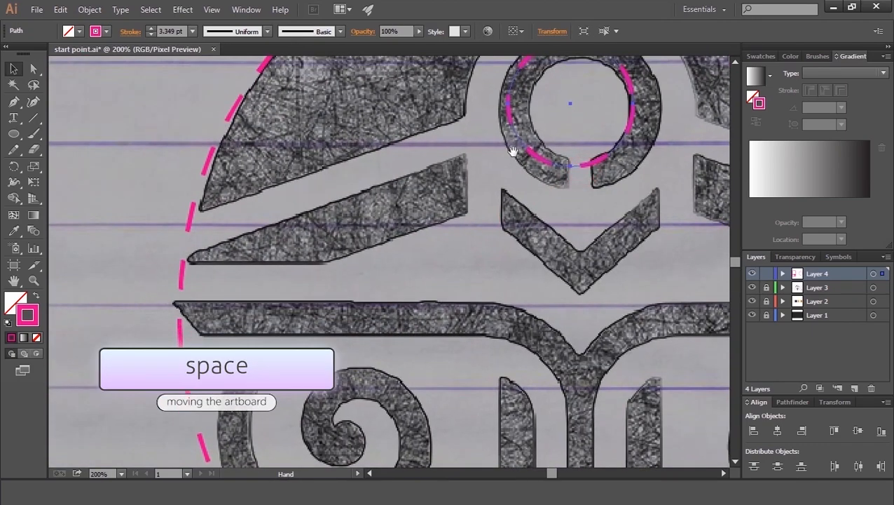
drag(505, 161, 339, 360)
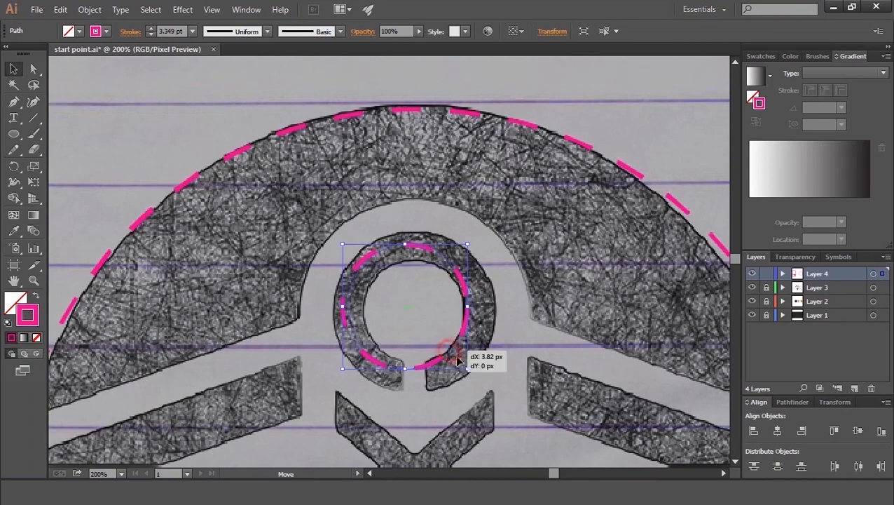
mouse_move(459, 363)
mouse_down()
mouse_move(455, 354)
mouse_move(475, 370)
mouse_move(445, 338)
mouse_move(466, 361)
mouse_up()
Step: Duplicate the small circle in place and scale the copy to fit the ring's outer edge
key(ctrl+c)
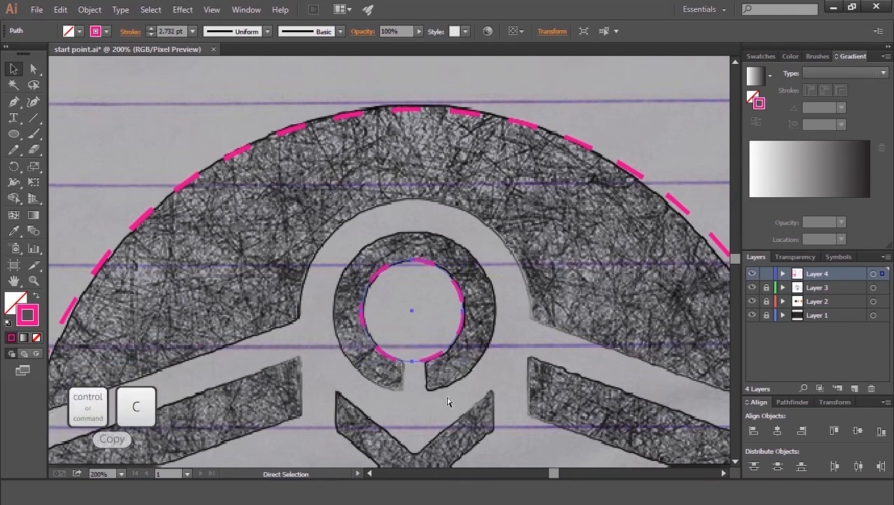
key(ctrl+f)
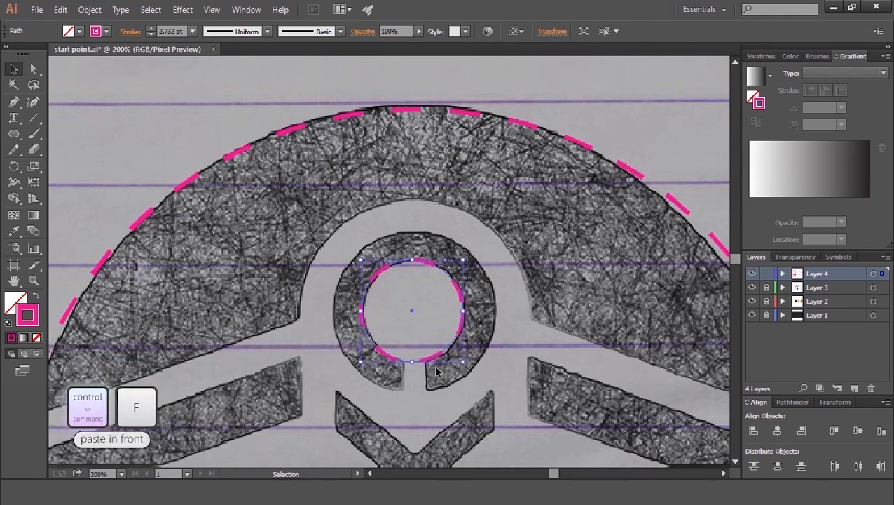
drag(464, 362, 496, 413)
Step: Duplicate the outer ring circle in place and enlarge the copy into a wider circle around the ring
key(ctrl+c)
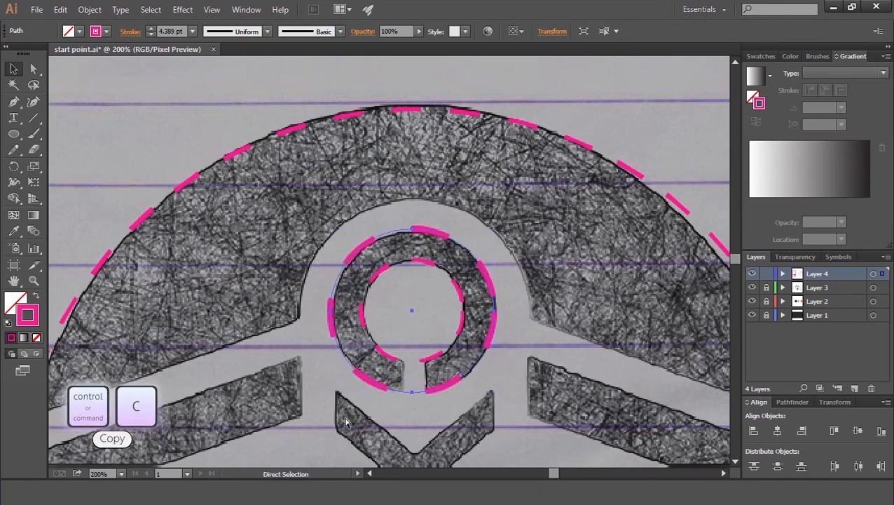
key(ctrl+f)
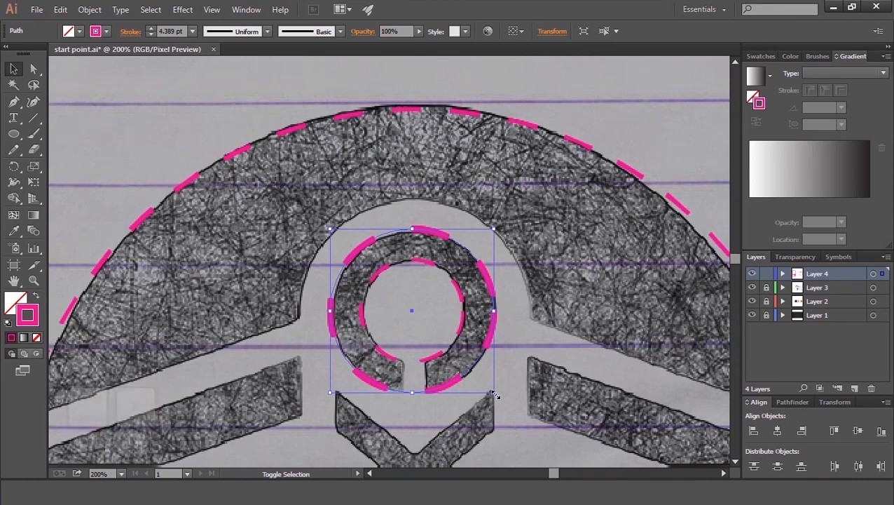
drag(493, 394, 531, 436)
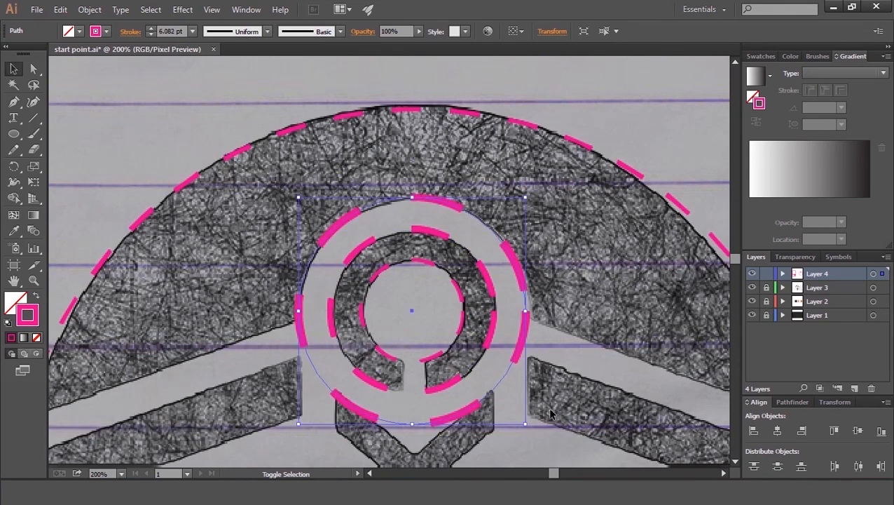
click(575, 372)
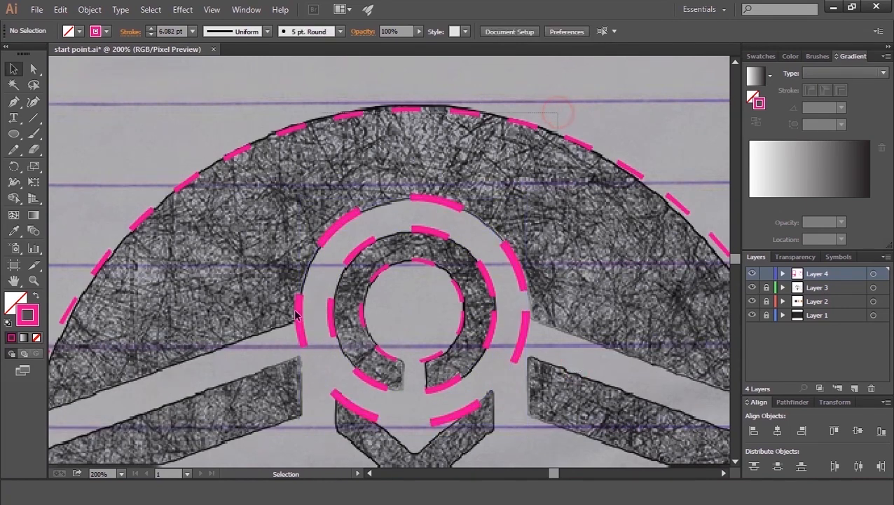
Step: Select all objects and align them to a common horizontal centre
key(ctrl+a)
click(777, 430)
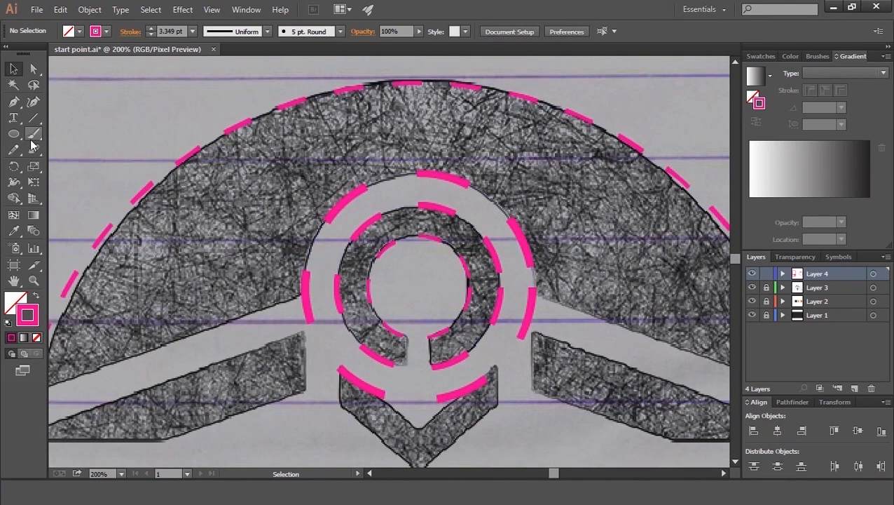
Step: Draw guide line segments along the upper edges of the left and right wings
key(space)
drag(284, 327, 350, 305)
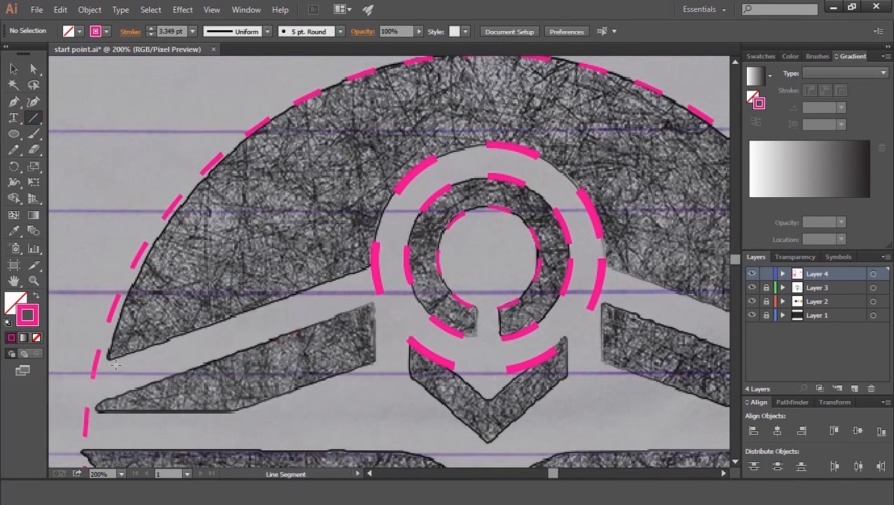
drag(82, 369, 394, 257)
key(space)
drag(580, 272, 349, 225)
drag(664, 324, 358, 211)
Step: Draw a small rectangle and position it at the inner end of the left wing
key(space)
drag(400, 349, 566, 304)
drag(354, 356, 454, 375)
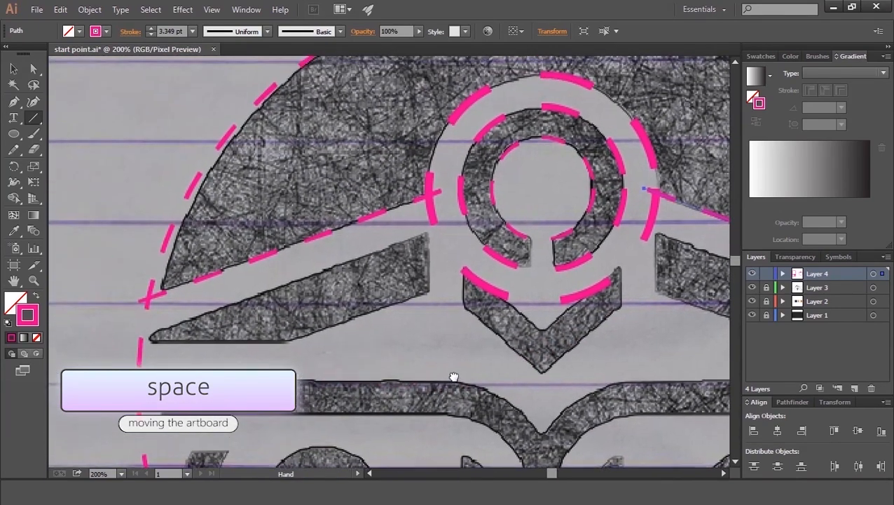
drag(14, 134, 49, 133)
drag(398, 298, 411, 316)
key(v)
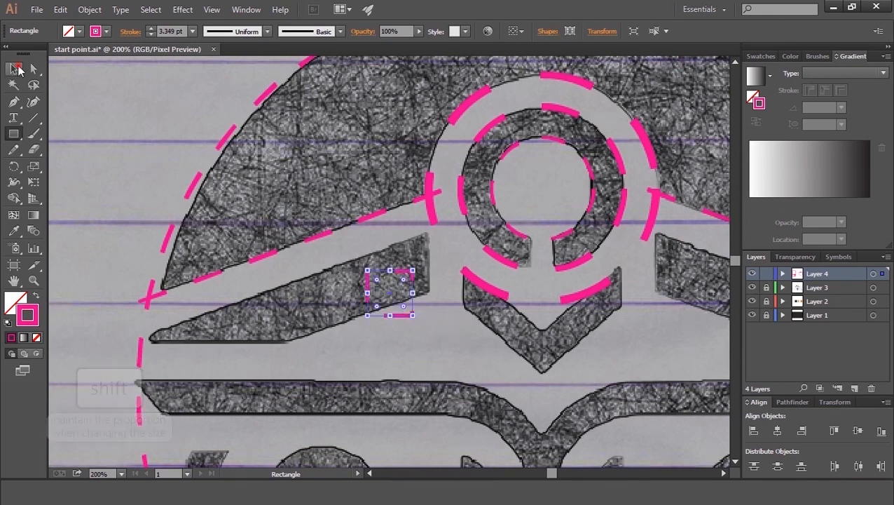
drag(411, 315, 415, 281)
key(Left)
key(Right)
key(Right)
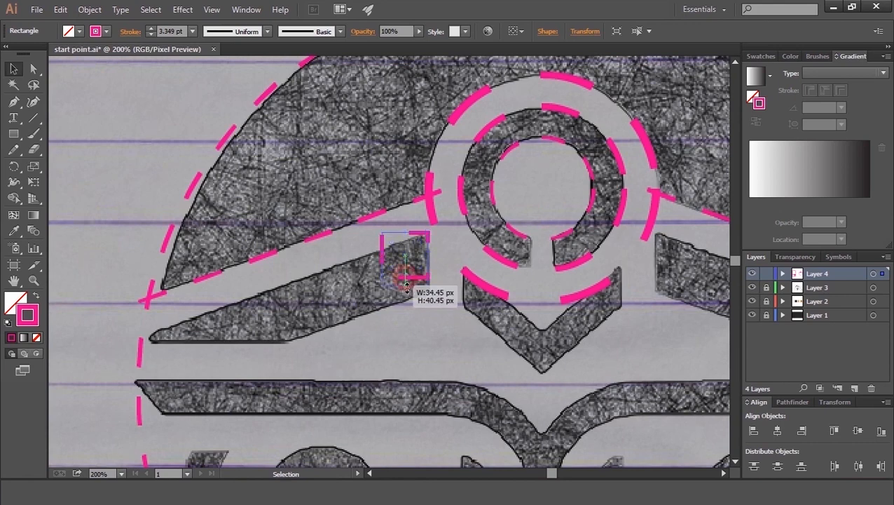
drag(409, 294, 409, 293)
Step: Move the rectangle's left anchor points out to the left wing's tip, reshaping it into the wing outline
key(a)
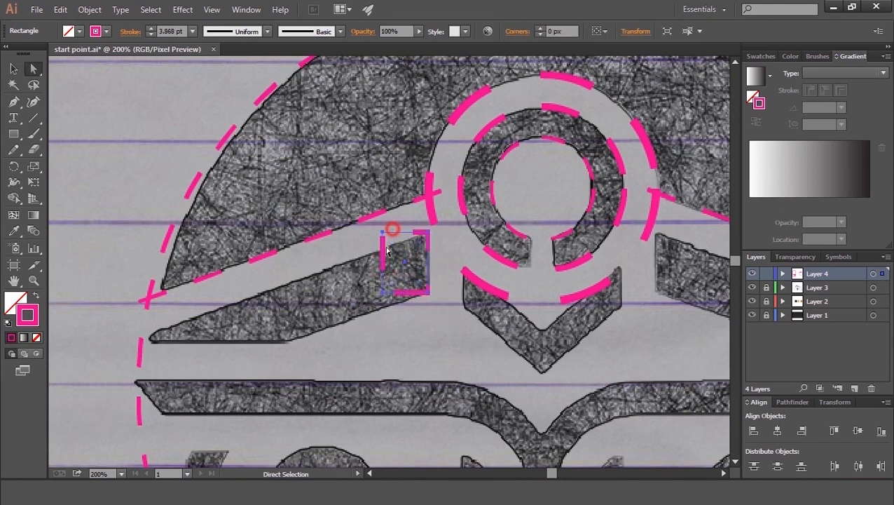
drag(366, 316, 366, 314)
drag(384, 234, 151, 336)
click(332, 366)
Step: Duplicate the left wing shape to the right side and reflect the copy
key(space)
drag(465, 320, 355, 333)
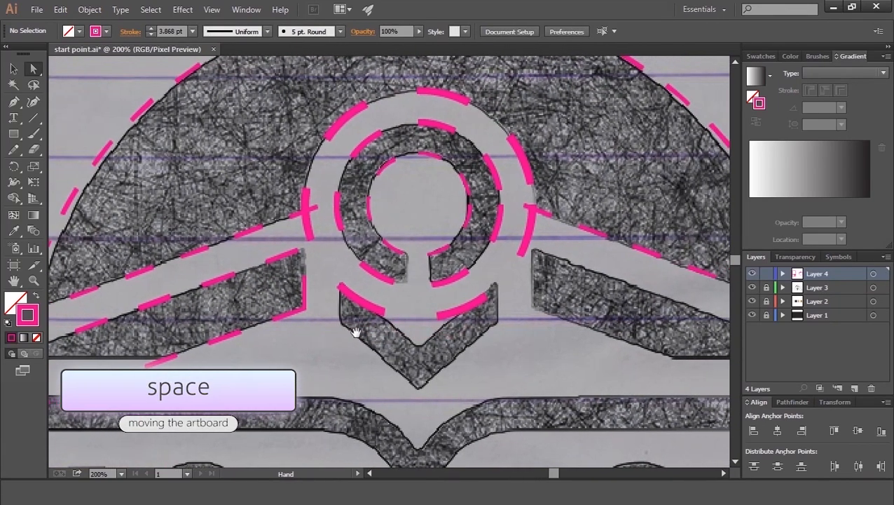
drag(245, 333, 599, 335)
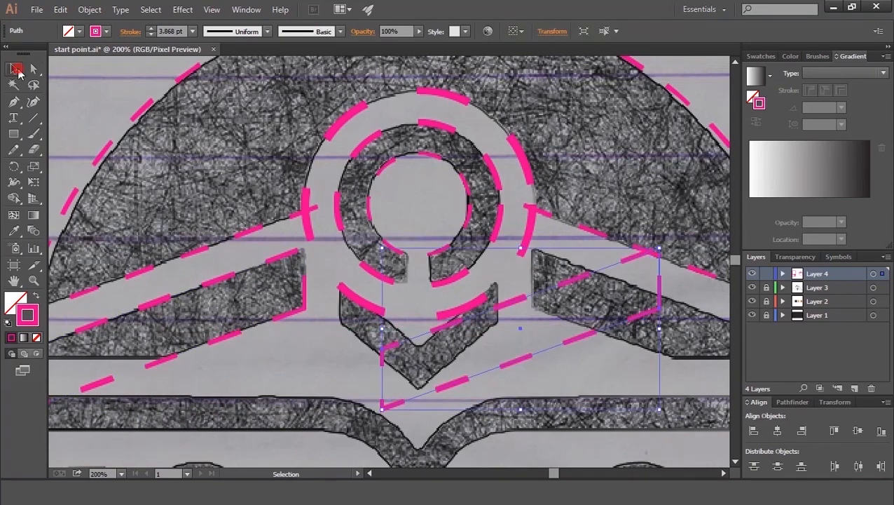
right_click(497, 368)
mouse_move(565, 324)
click(706, 370)
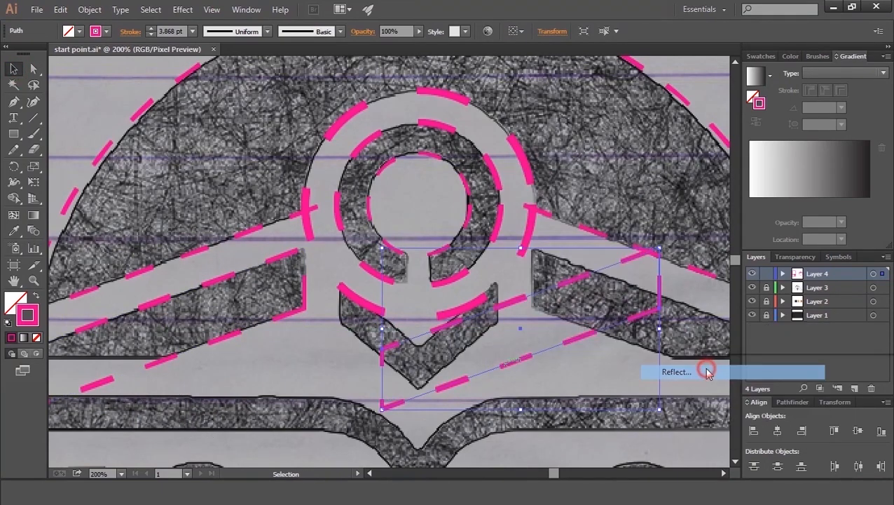
click(806, 321)
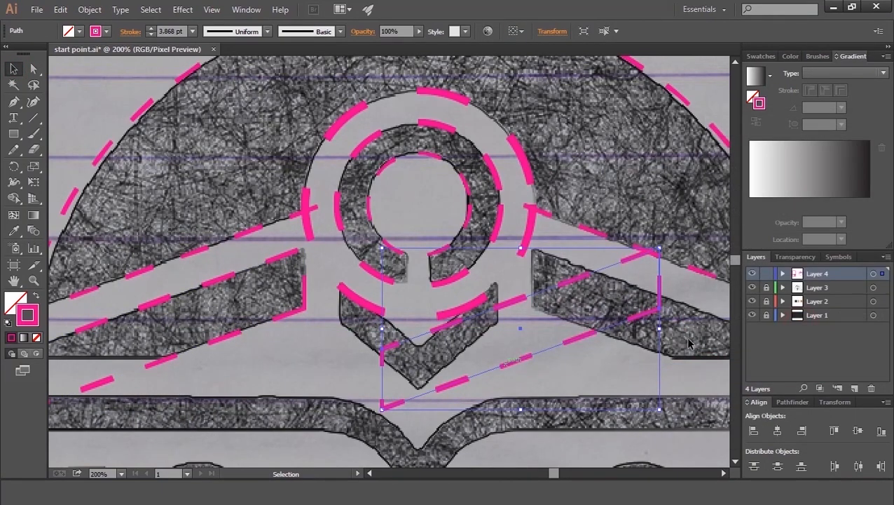
Step: Move the reflected shape over the right wing
drag(517, 360, 535, 300)
key(space)
scroll(527, 300, down, 1)
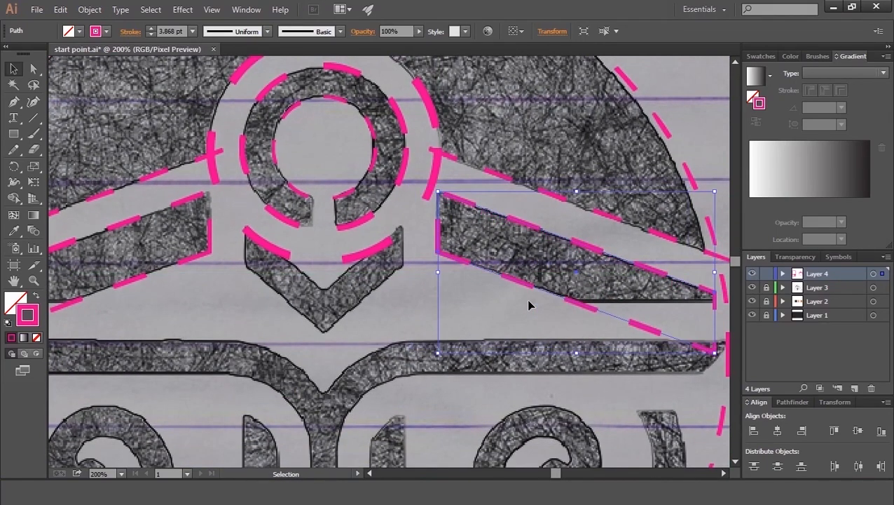
click(485, 340)
scroll(478, 311, down, 2)
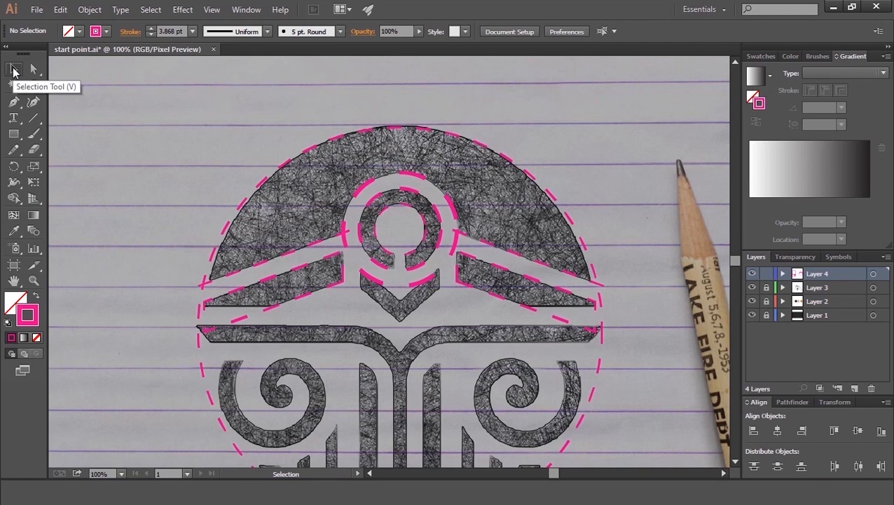
Step: Group the left and right wing guide shapes together
click(485, 261)
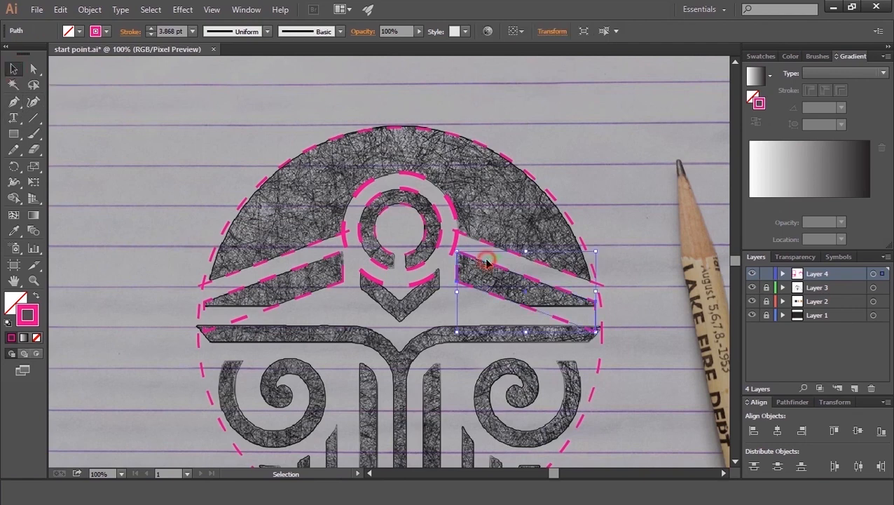
shift+click(308, 269)
key(ctrl+g)
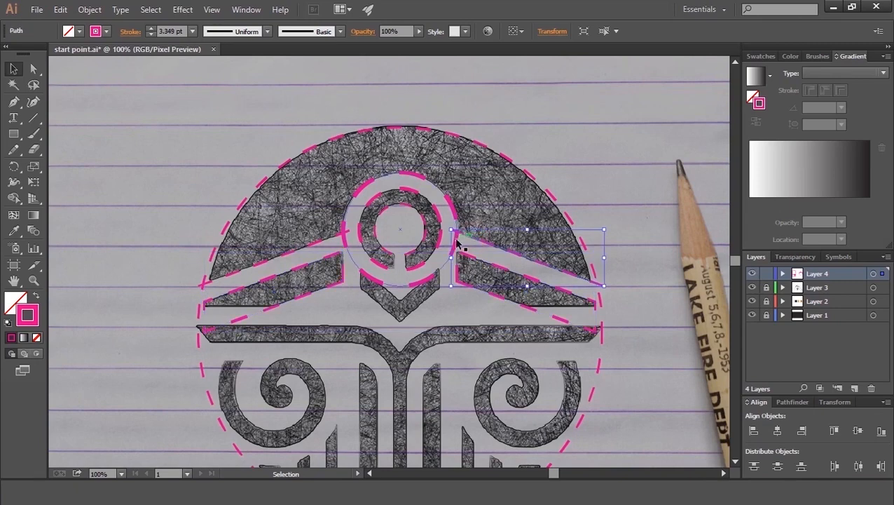
shift+click(307, 248)
key(ctrl+g)
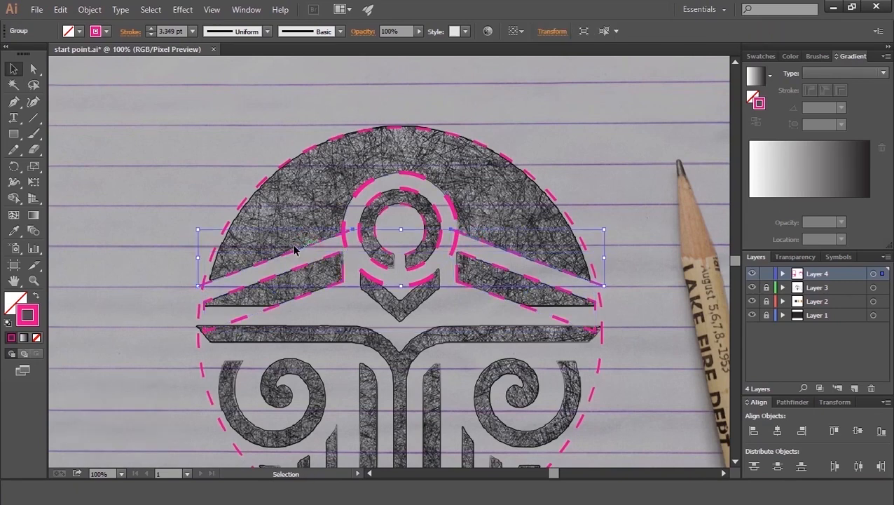
Step: Select the wing group together with the other guides and align them horizontally centred
click(609, 170)
key(space)
drag(582, 257, 596, 217)
drag(554, 100, 311, 344)
click(779, 431)
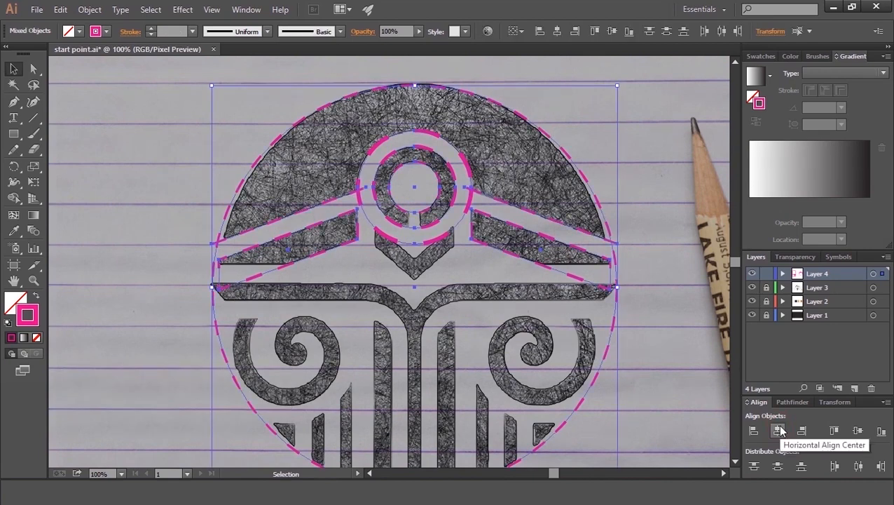
click(651, 194)
Step: Ungroup the golden-ratio guide and drag one of its small squares onto the bottom of the emblem
key(space)
drag(369, 355, 389, 289)
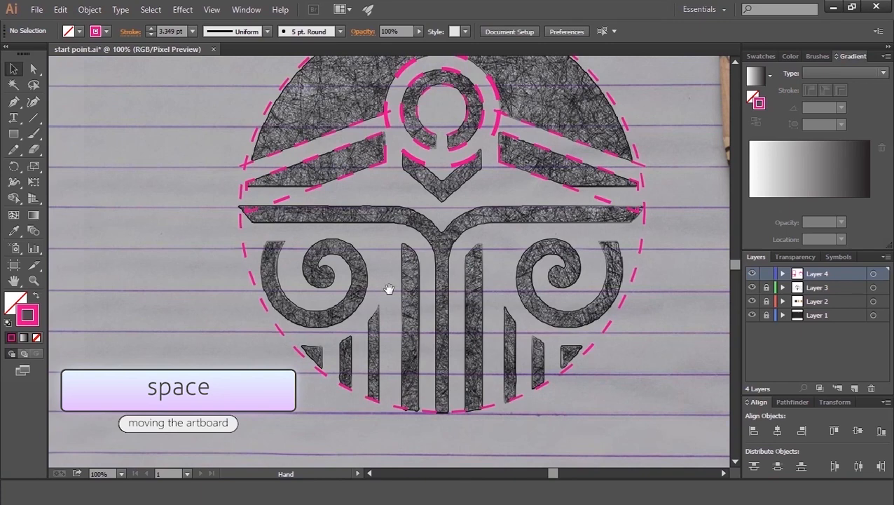
key(ctrl+minus)
key(ctrl+minus)
key(ctrl+minus)
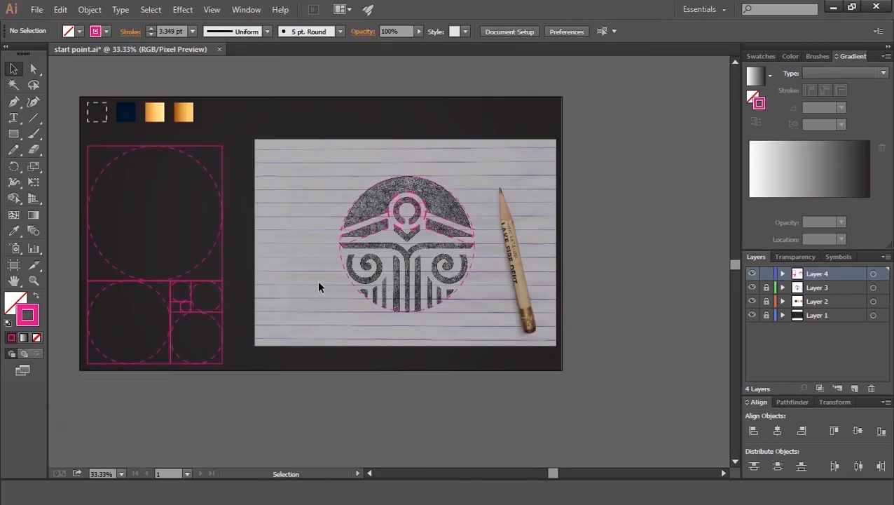
click(172, 303)
right_click(174, 298)
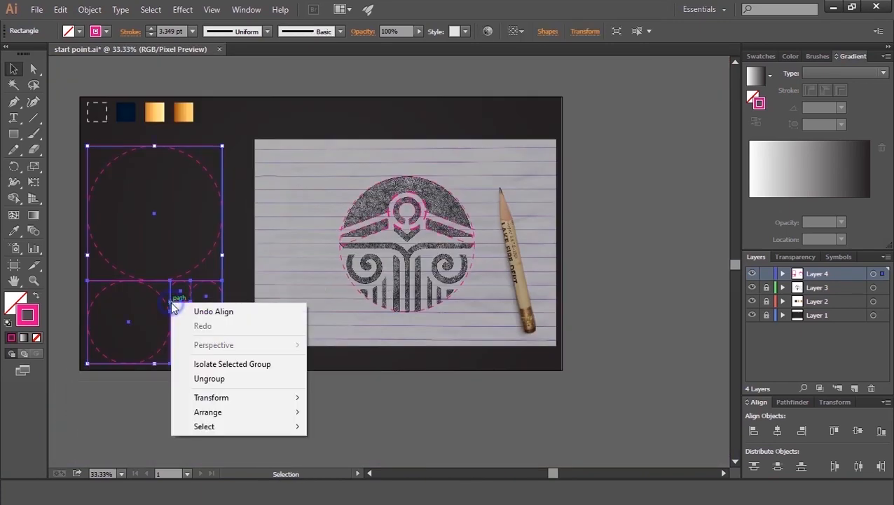
click(207, 379)
click(205, 414)
drag(175, 307, 407, 309)
click(398, 354)
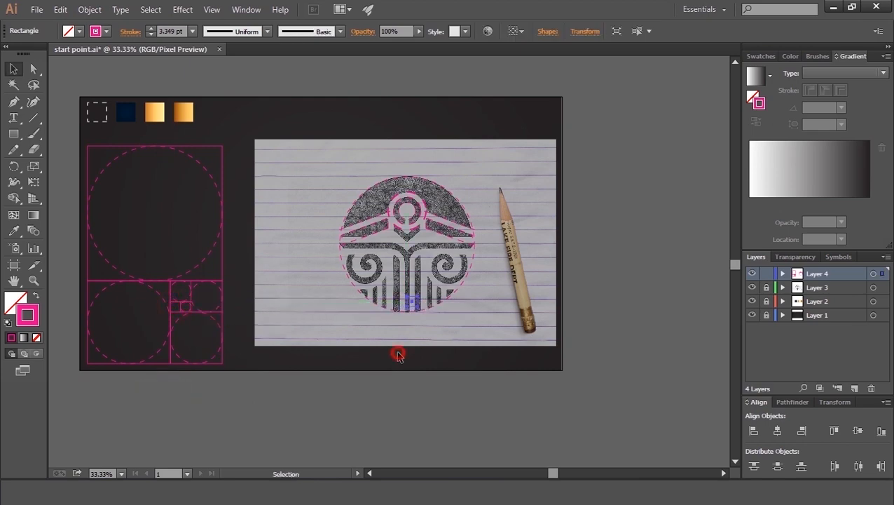
Step: Move the small square into place between the central bars near the emblem's bottom
key(ctrl+plus)
key(ctrl+plus)
key(ctrl+plus)
key(ctrl+plus)
key(ctrl+plus)
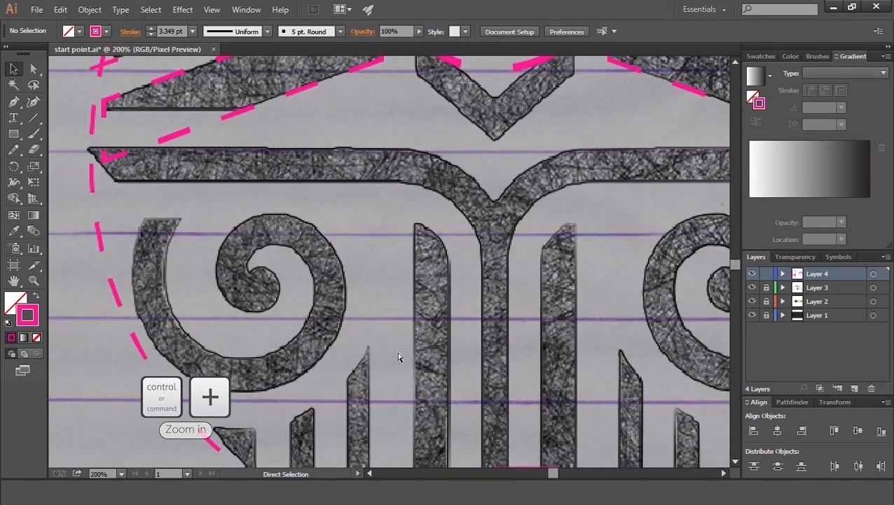
key(space)
drag(400, 383, 339, 244)
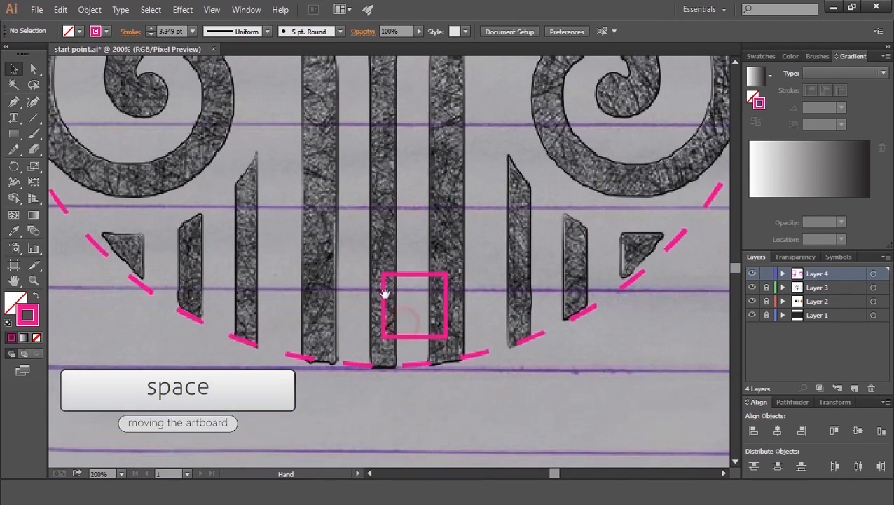
drag(411, 276, 396, 245)
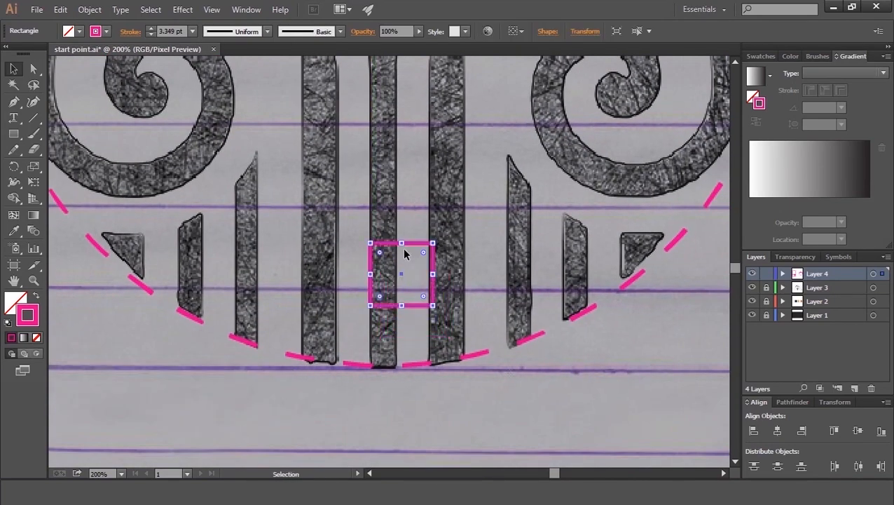
Step: Shrink the small square proportionally by multiplying its width, and move it down onto the emblem's bottom edge
click(586, 31)
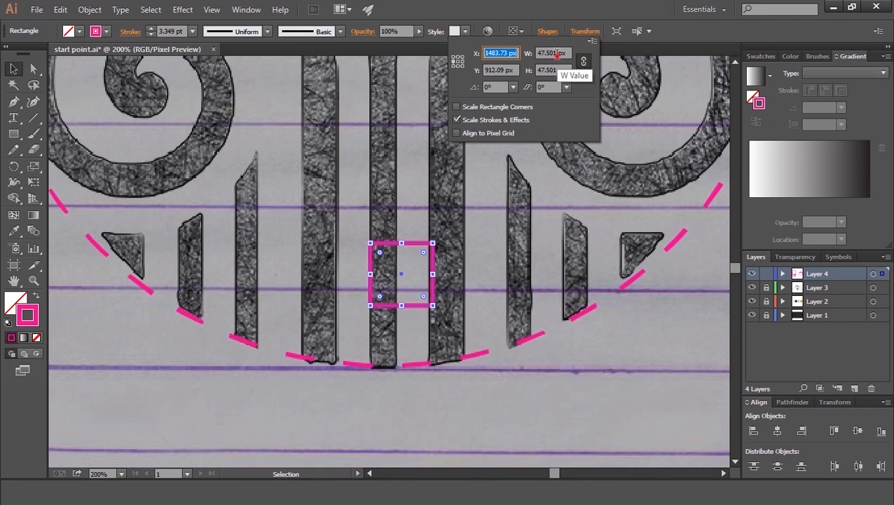
text(*)
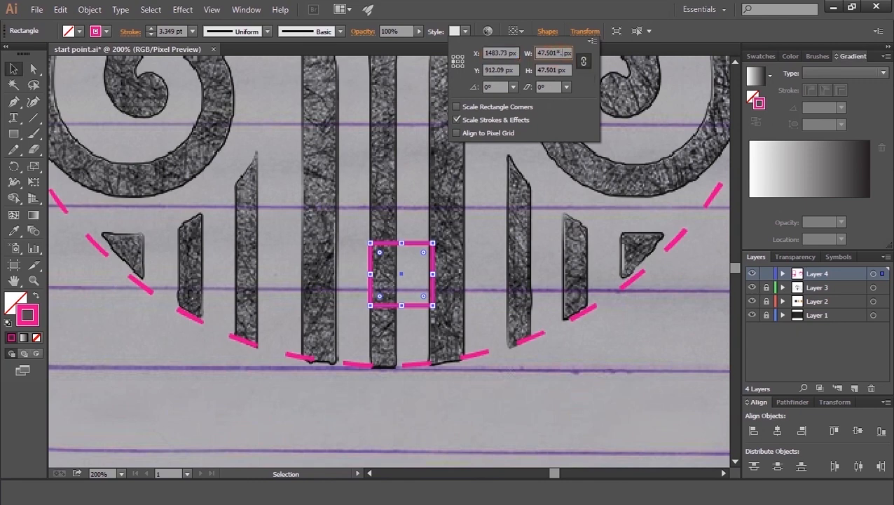
key(Return)
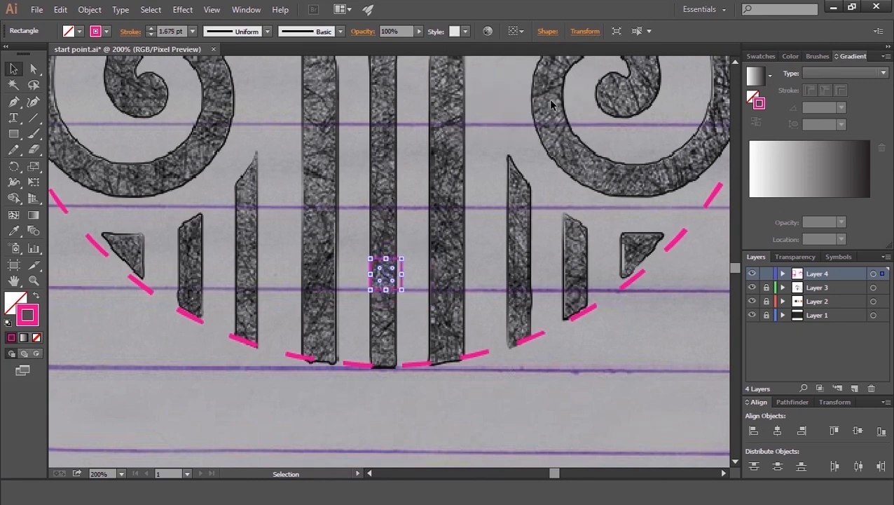
click(426, 278)
drag(383, 290, 380, 366)
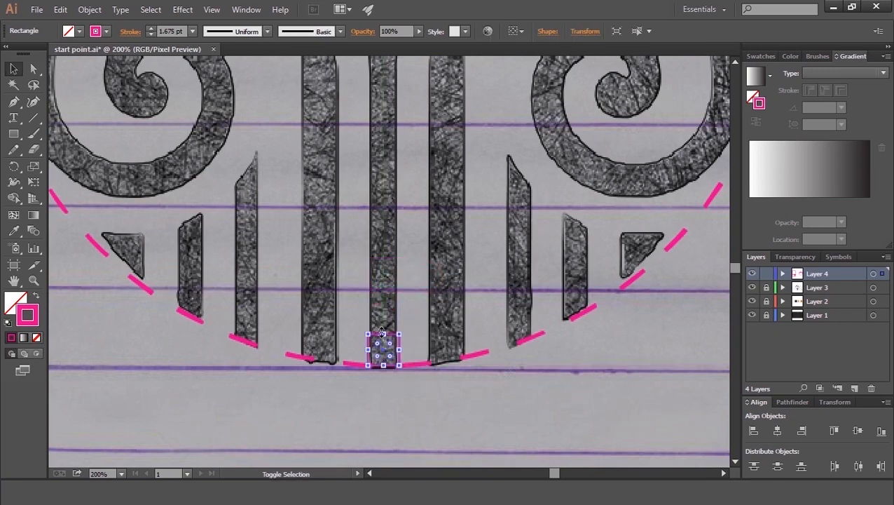
Step: Stretch the small square upward into a tall vertical bar reaching the emblem's top crossbar
drag(383, 334, 384, 160)
key(space)
drag(391, 162, 363, 195)
click(474, 361)
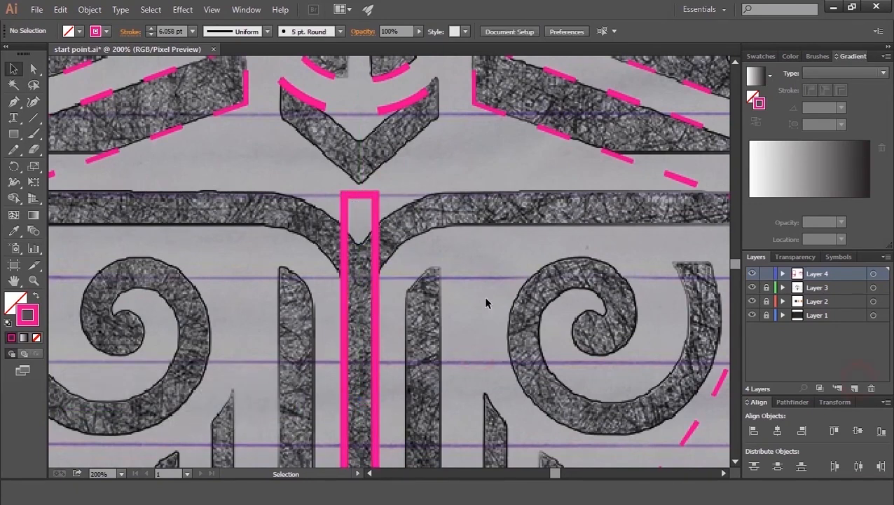
Step: Copy the vertical bar, rotate the copy 90° and place it over the emblem's horizontal crossbar
drag(374, 319, 460, 279)
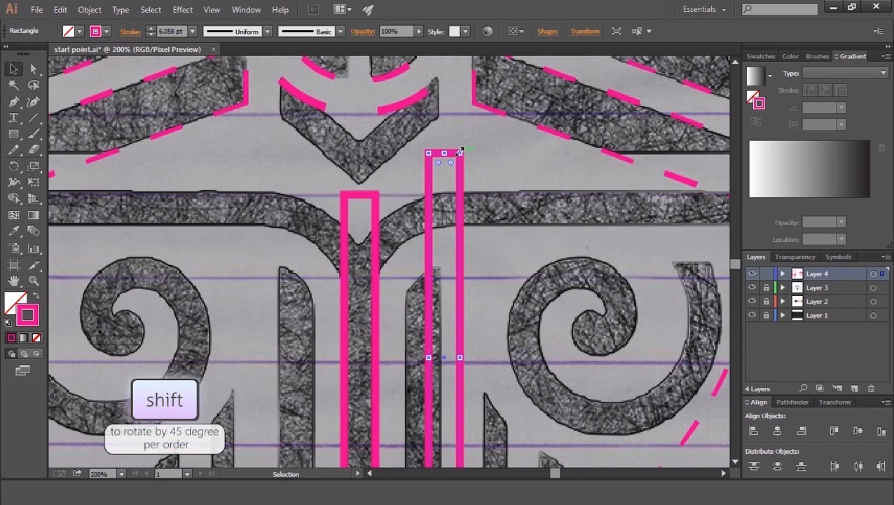
drag(570, 373, 570, 373)
drag(417, 373, 351, 224)
Step: Try to vertically centre the large guide circle, then undo it
key(ctrl+minus)
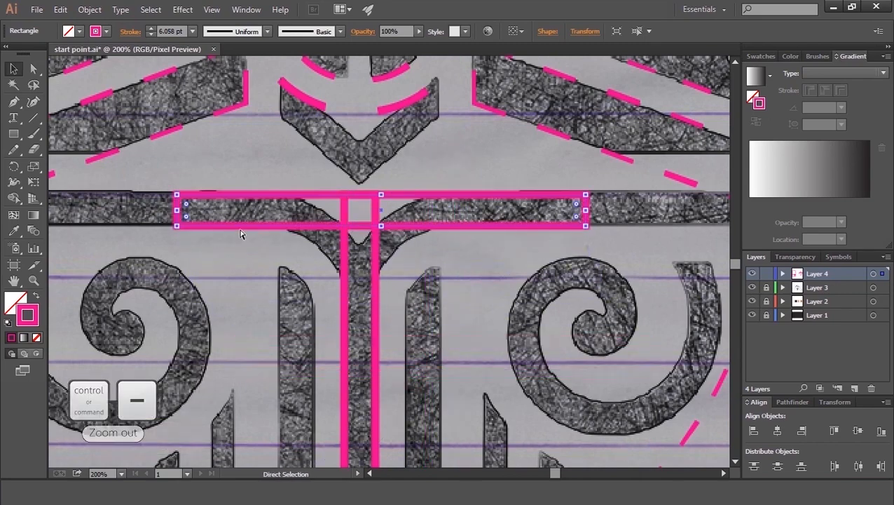
key(space)
drag(210, 220, 214, 293)
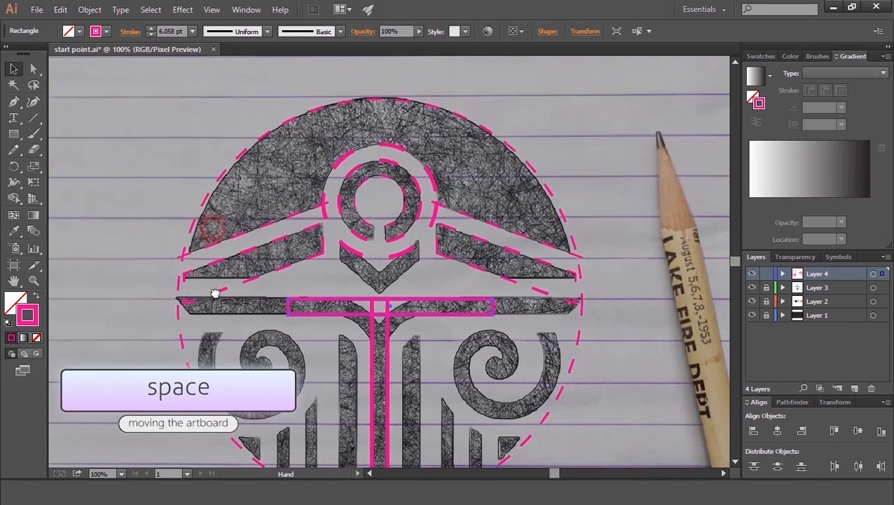
shift+click(515, 150)
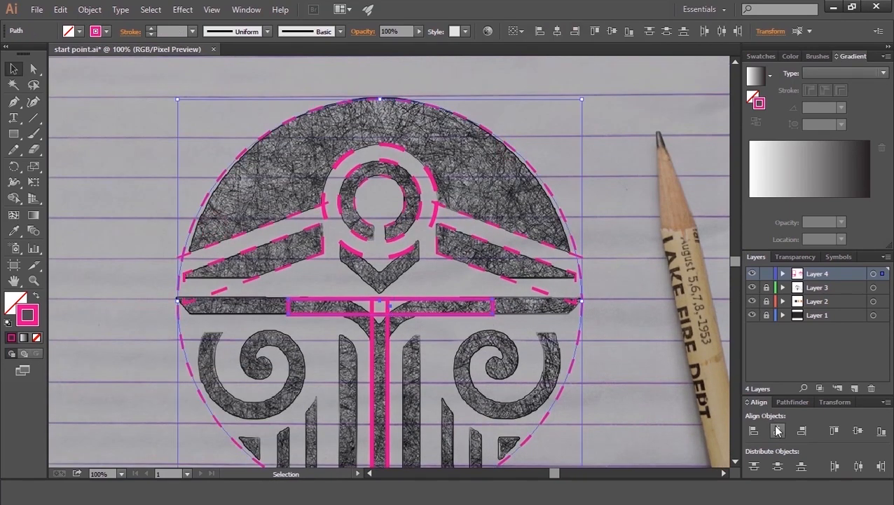
click(858, 435)
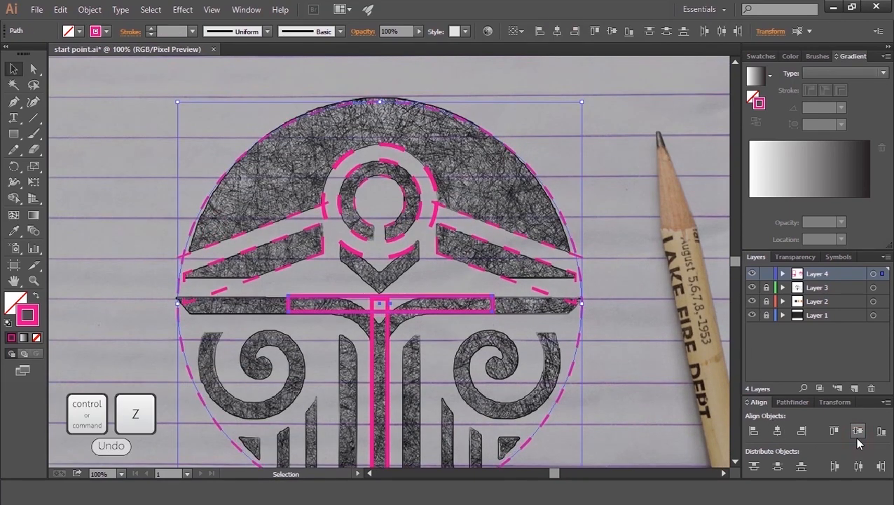
key(ctrl+z)
click(624, 258)
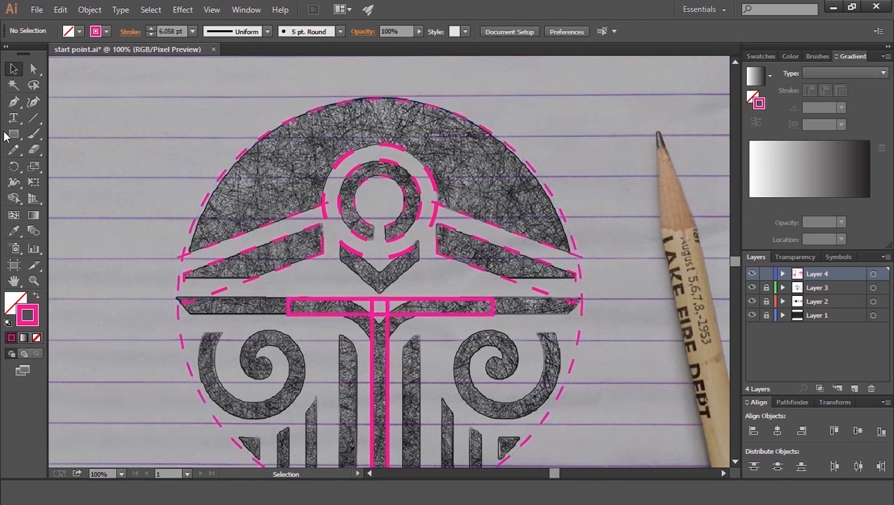
Step: Draw a horizontal orange line across the emblem along the top edge of the crossbar
click(33, 118)
click(106, 32)
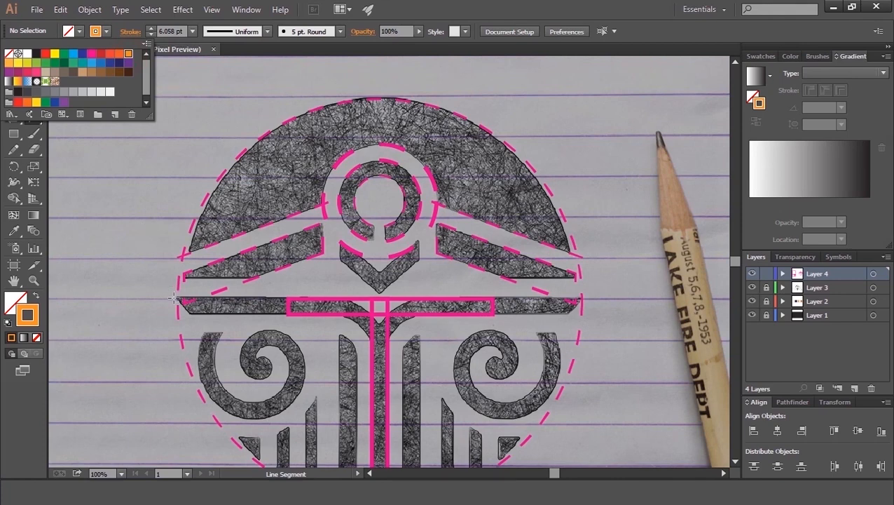
click(118, 296)
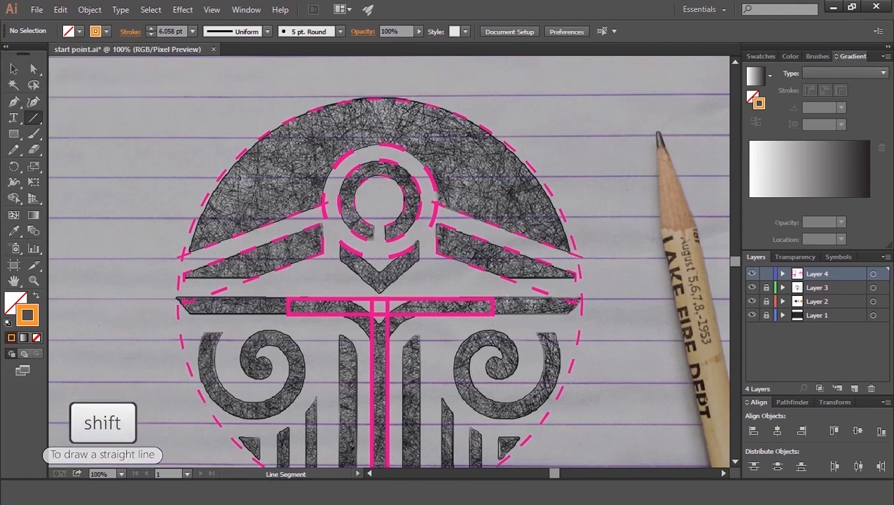
drag(609, 298, 144, 297)
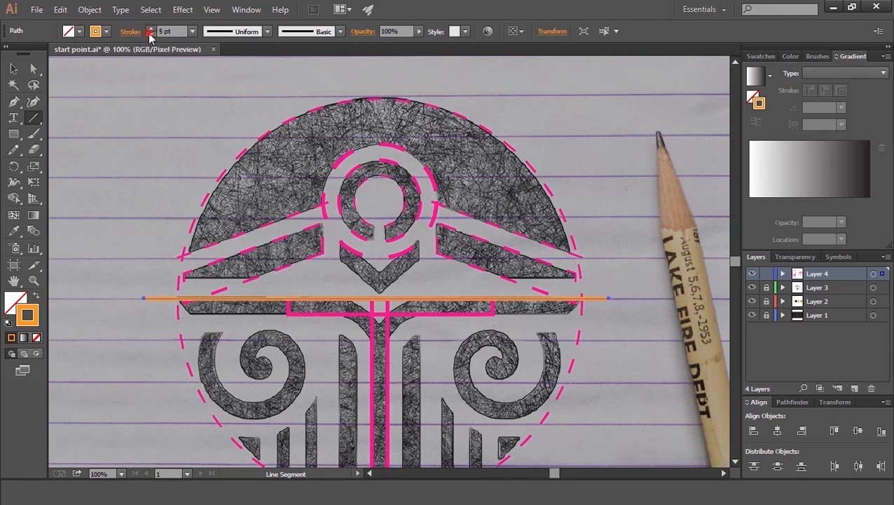
Step: Select the orange line together with the large guide circle and align them vertically centred
click(12, 72)
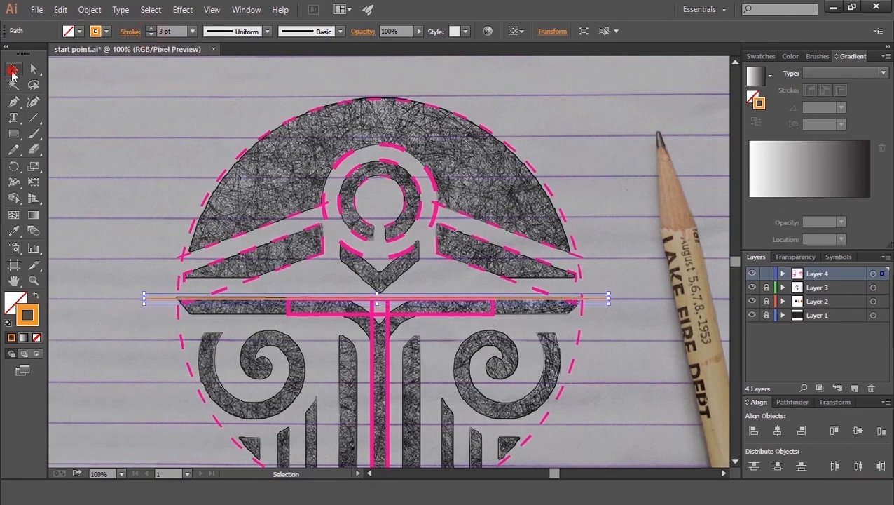
click(554, 171)
click(537, 176)
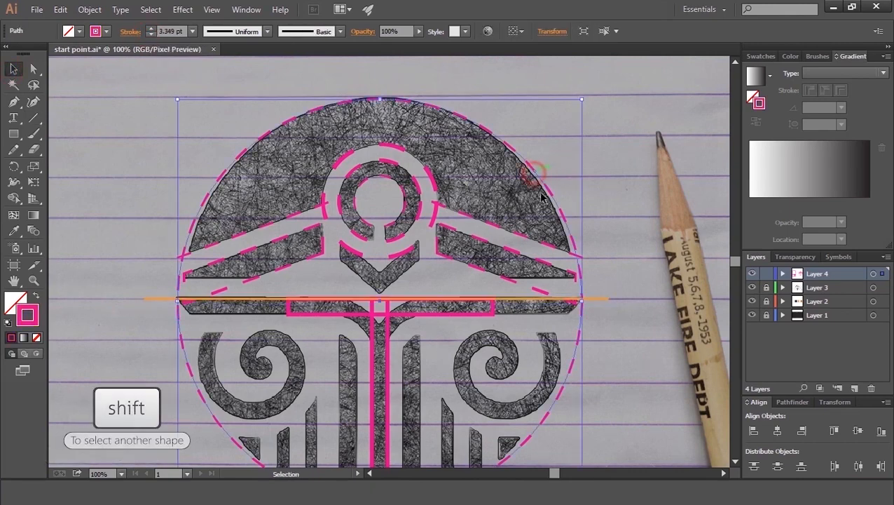
shift+click(561, 299)
click(859, 432)
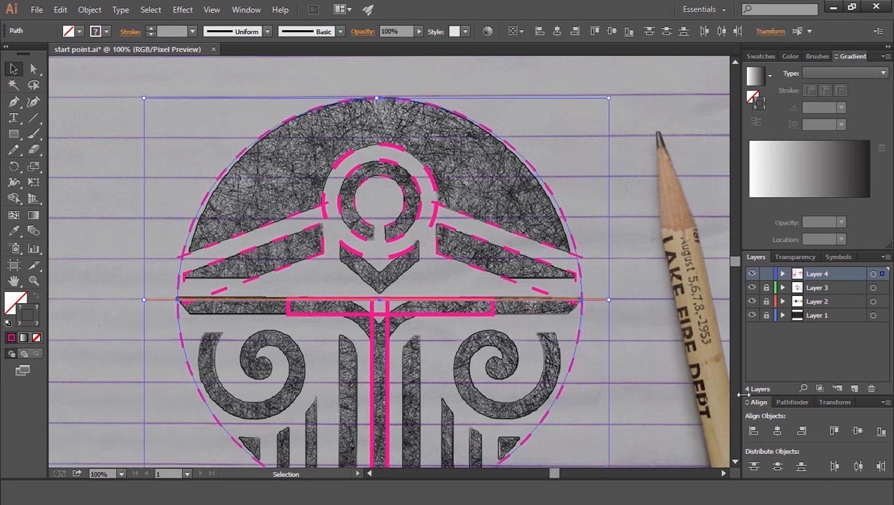
Step: Move the horizontal bar rectangle down so its top edge meets the orange line
click(664, 346)
key(space)
mouse_move(243, 323)
mouse_down()
mouse_move(247, 276)
mouse_move(255, 311)
mouse_up()
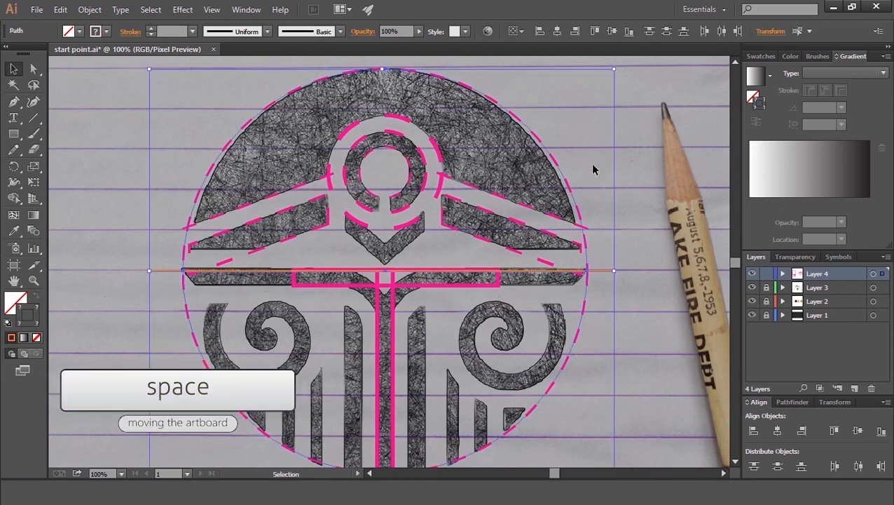
key(space)
drag(585, 184, 583, 152)
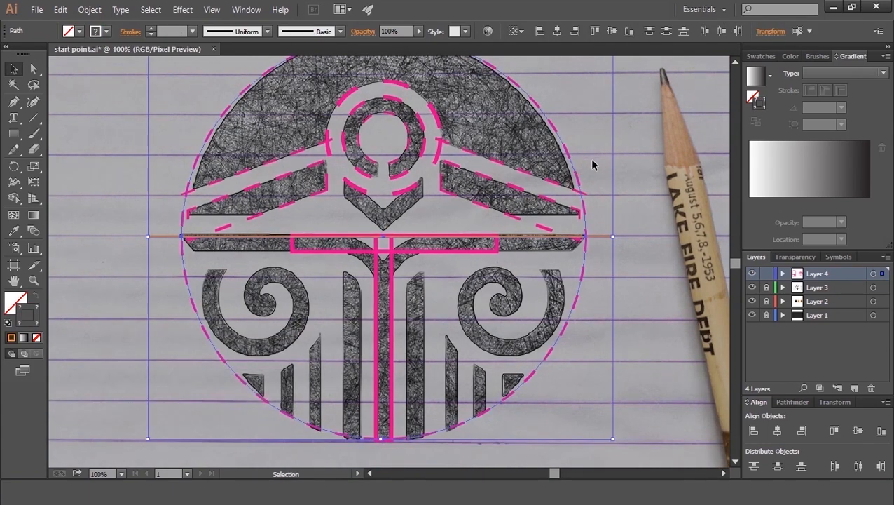
click(590, 158)
key(ctrl+plus)
key(ctrl+plus)
key(ctrl+plus)
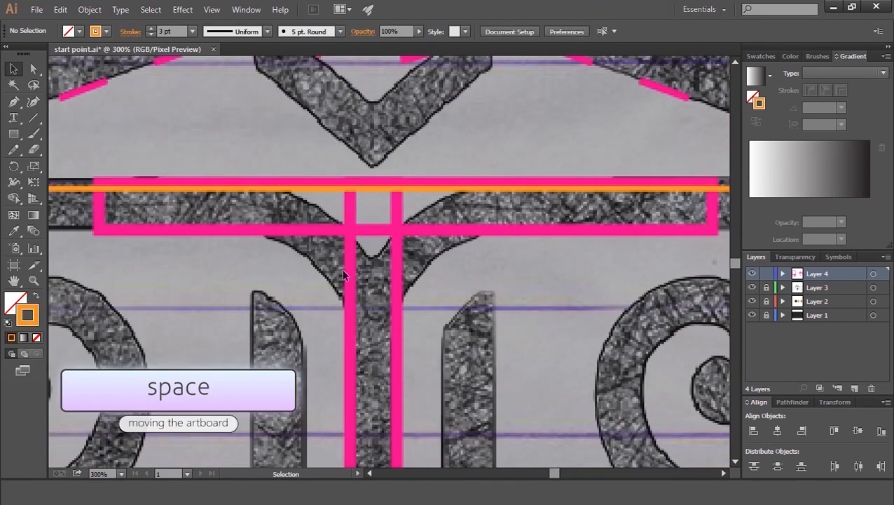
key(space)
drag(183, 215, 294, 271)
click(271, 238)
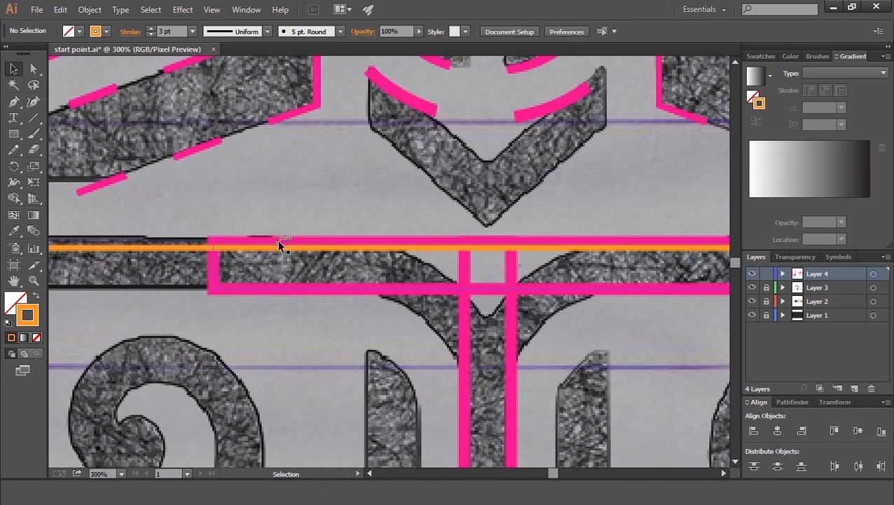
drag(278, 239, 278, 247)
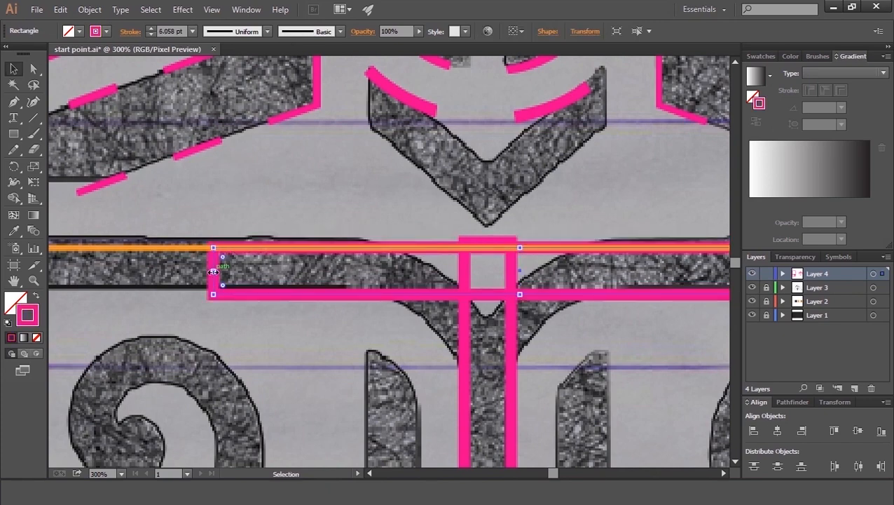
Step: Draw a diagonal line through the left end of the horizontal bar and set its stroke to 2 pt
mouse_move(152, 262)
mouse_down()
mouse_move(125, 262)
mouse_move(484, 333)
mouse_move(168, 317)
mouse_up()
key(space)
key(space)
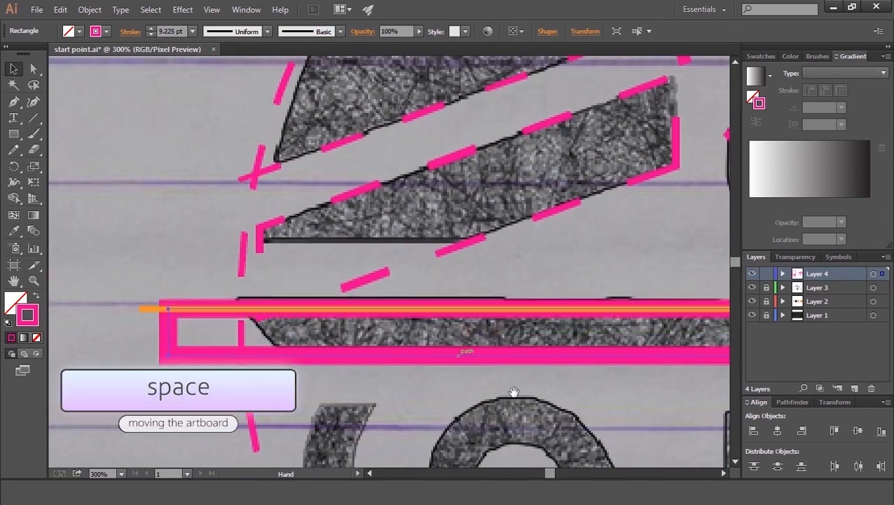
drag(514, 391, 534, 351)
click(39, 121)
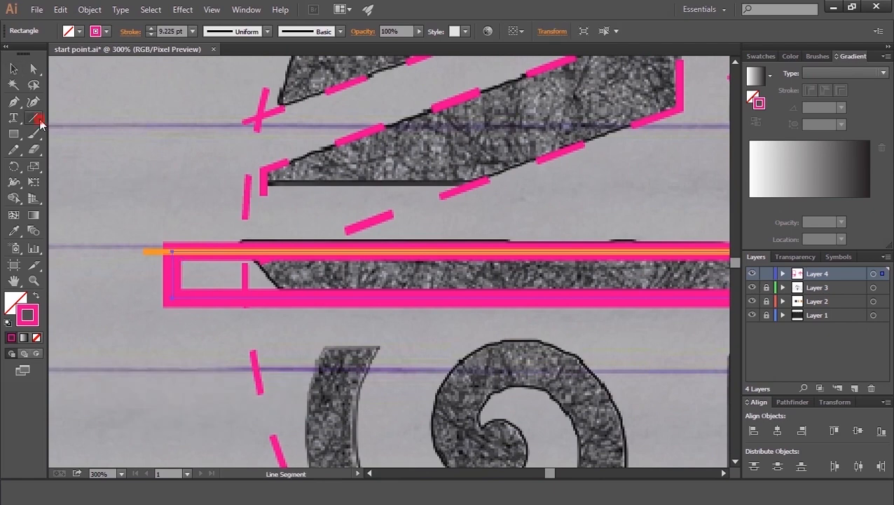
drag(300, 321, 232, 231)
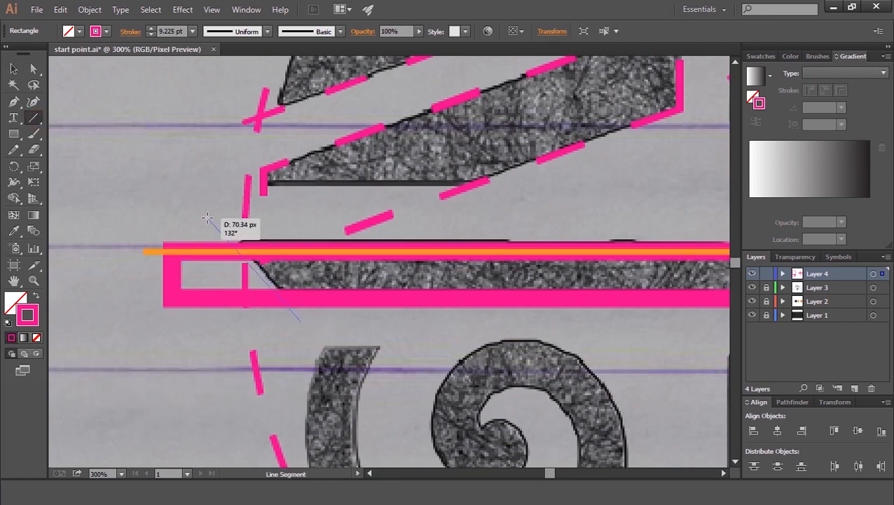
drag(214, 221, 214, 221)
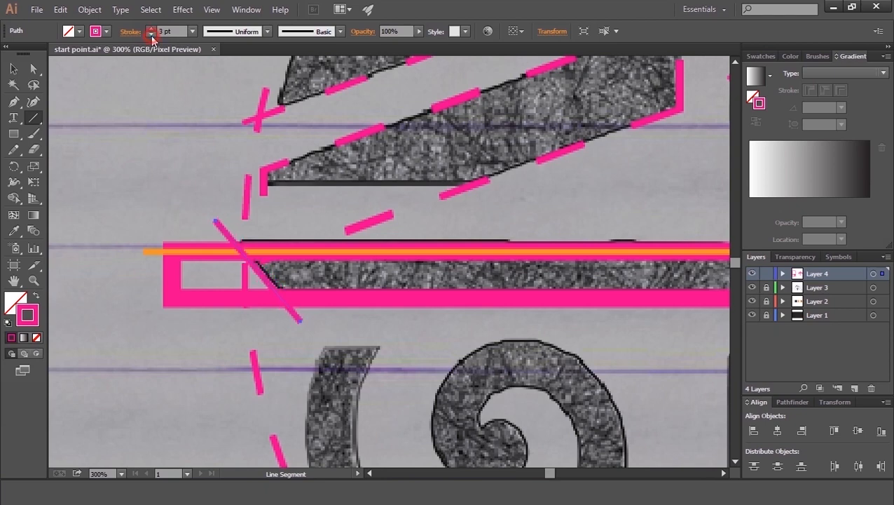
key(Right)
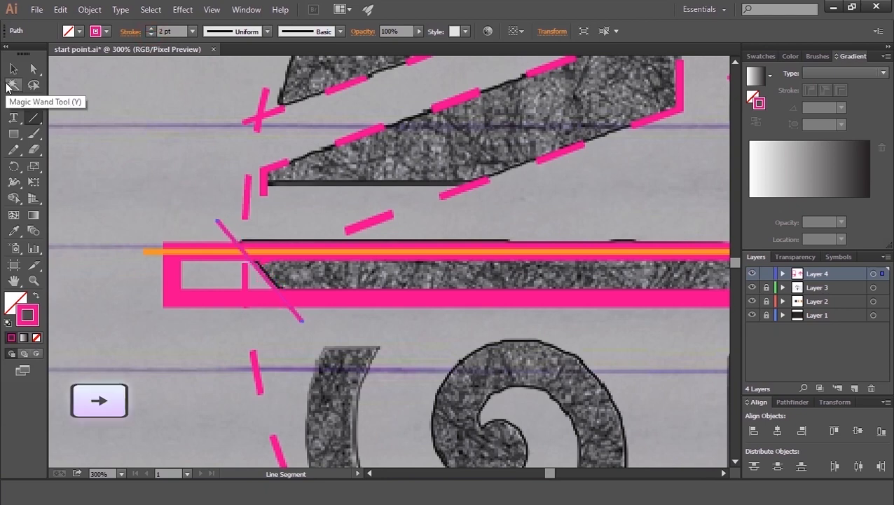
Step: Duplicate the diagonal line and move the copy to the right end of the horizontal bar
click(12, 72)
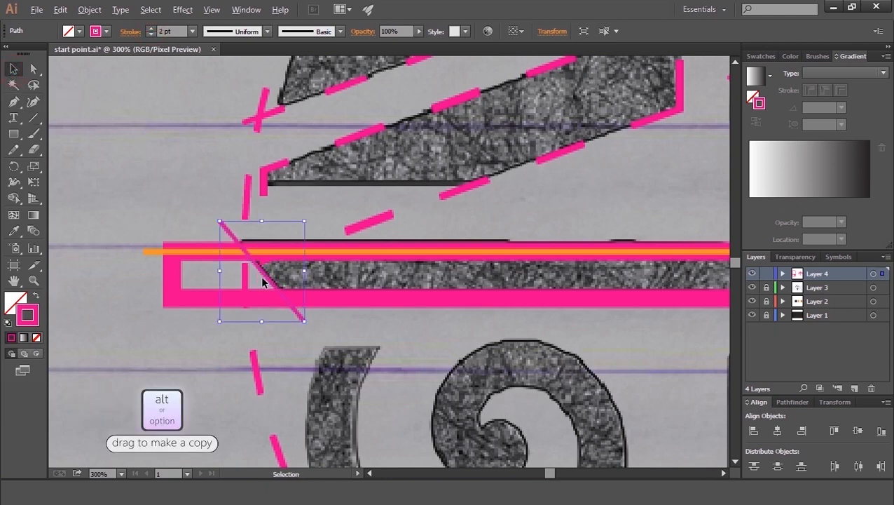
drag(261, 272, 588, 306)
key(space)
drag(634, 317, 150, 277)
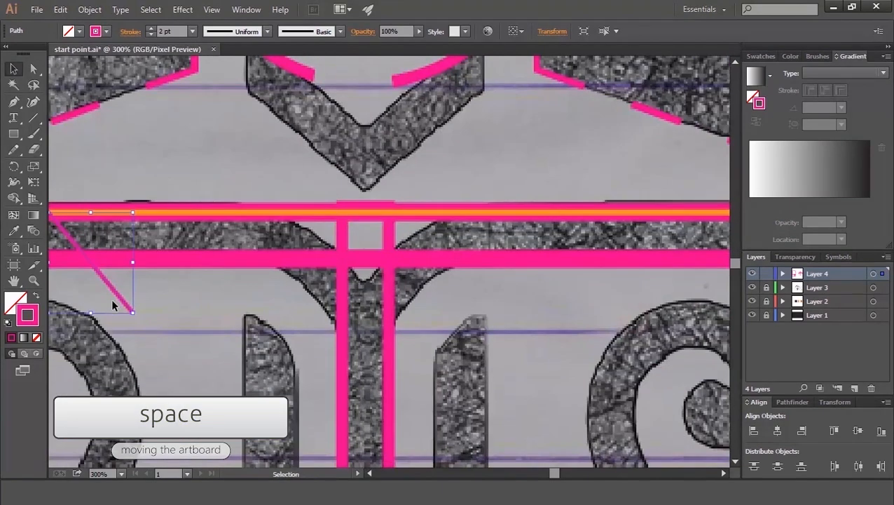
drag(406, 312, 451, 307)
key(space)
drag(529, 304, 286, 336)
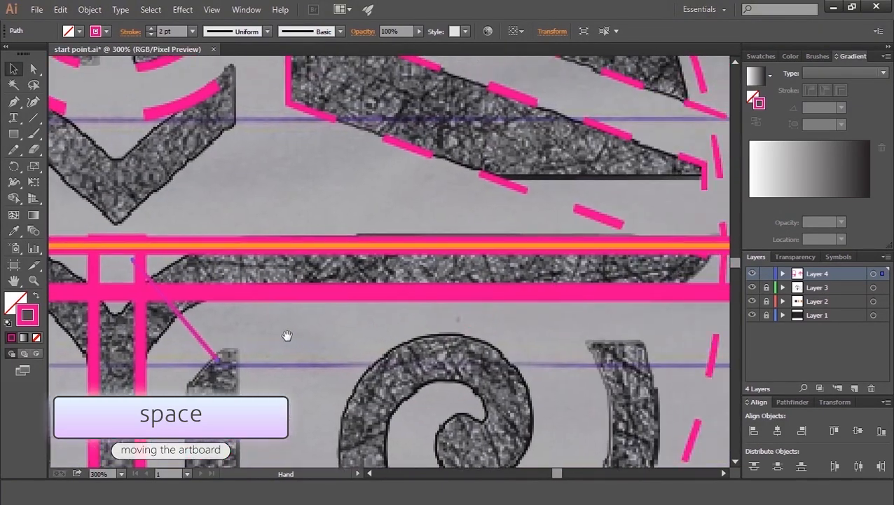
drag(195, 332, 572, 331)
key(space)
mouse_move(571, 331)
mouse_down()
mouse_move(261, 316)
mouse_move(204, 327)
mouse_move(315, 322)
mouse_up()
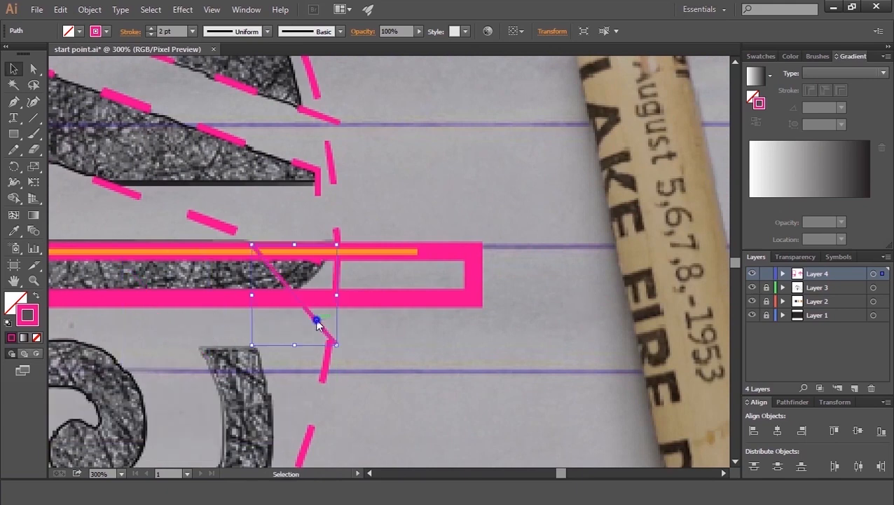
Step: Reflect the copied diagonal line and position it across the horizontal bar's right end
right_click(316, 320)
click(366, 281)
click(491, 329)
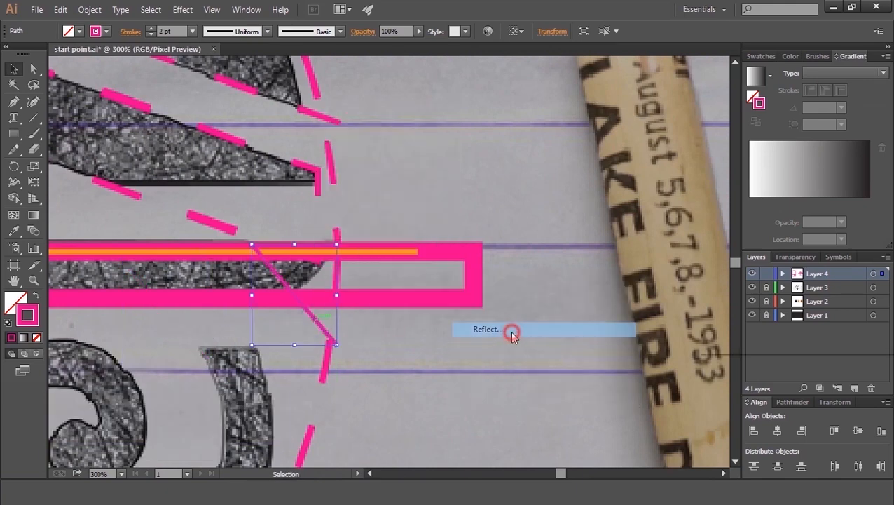
click(810, 321)
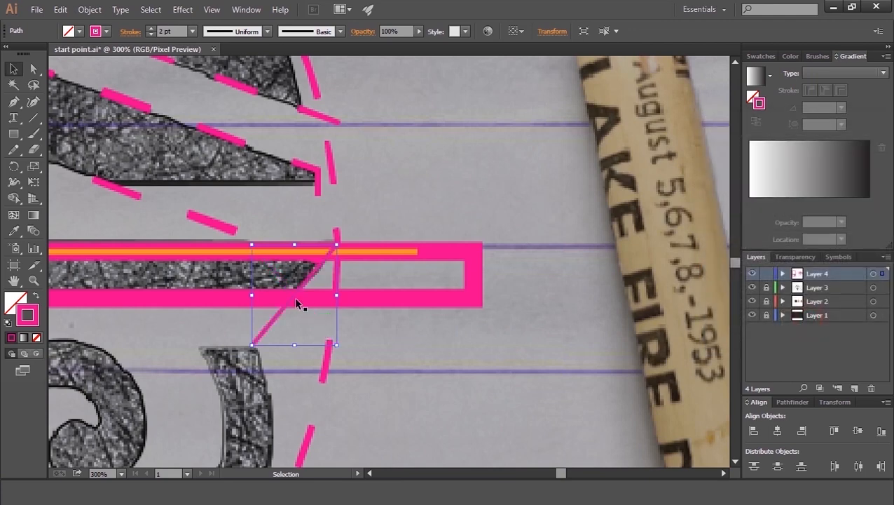
drag(364, 307, 317, 273)
Step: Move the reflected diagonal line onto the horizontal bar's right end
key(space)
drag(151, 363, 412, 343)
key(space)
drag(301, 387, 555, 280)
key(ctrl+minus)
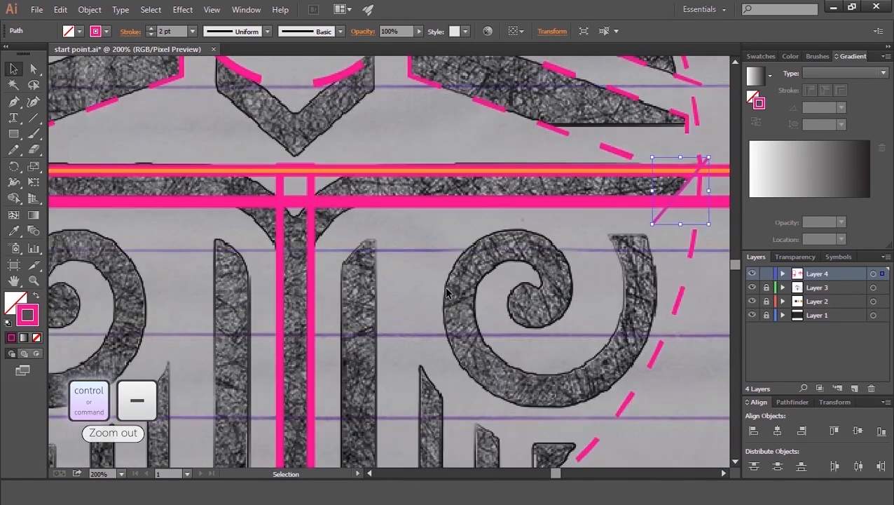
Step: Set the selected bar rectangles' stroke weight to 4 pt
key(space)
drag(257, 180, 319, 248)
key(ctrl+minus)
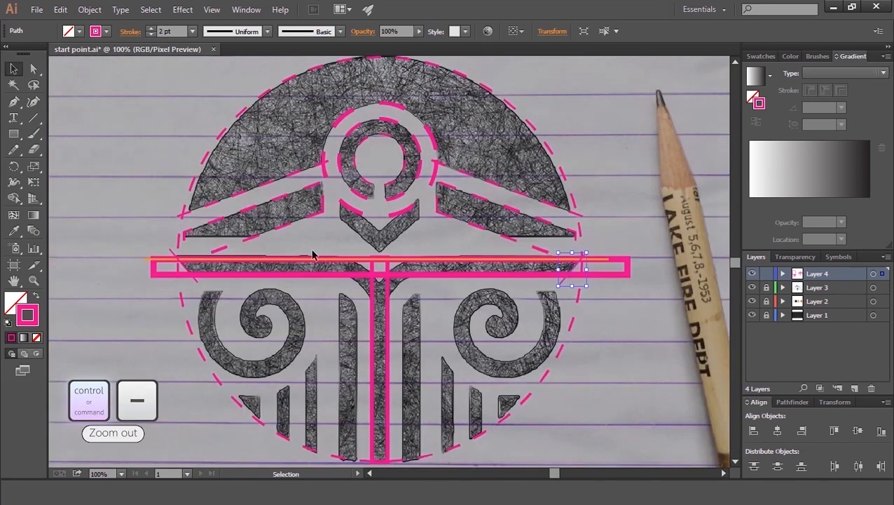
click(383, 277)
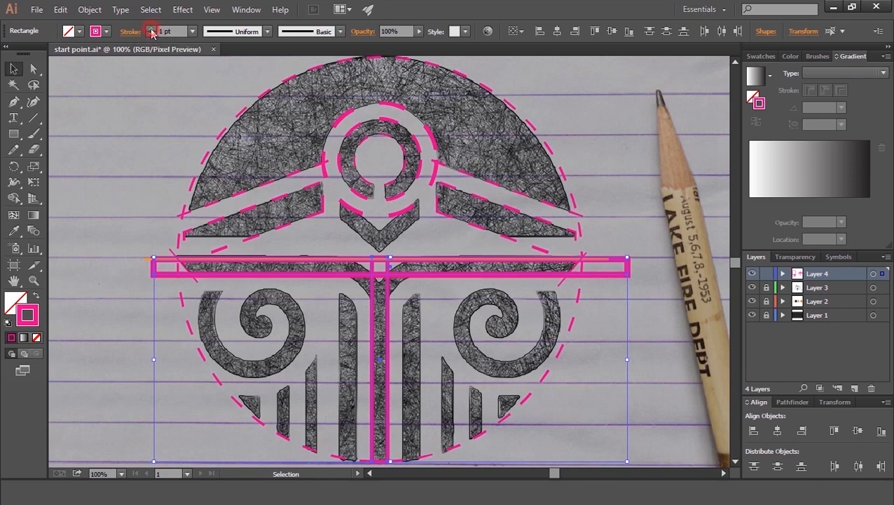
click(151, 33)
click(152, 31)
click(152, 32)
click(103, 177)
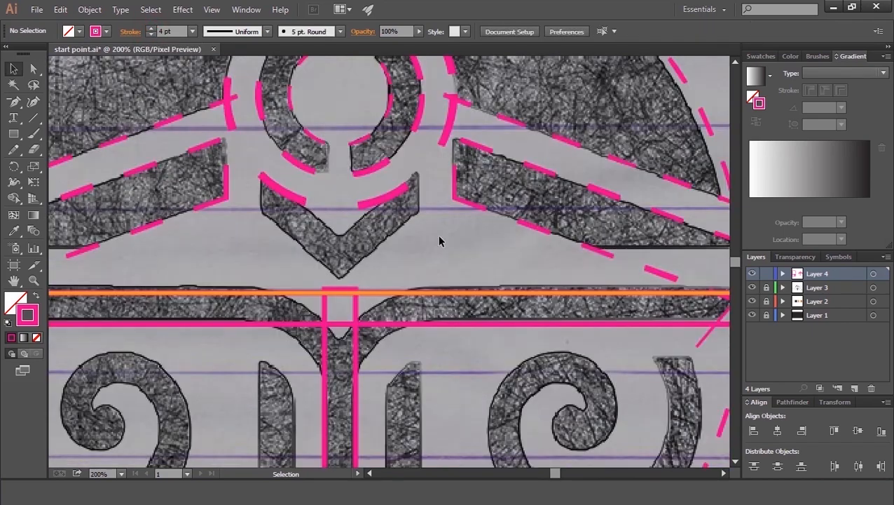
Step: Select the bar shapes and reduce their stroke weight to 3 pt
key(ctrl+minus)
key(ctrl+minus)
key(ctrl+minus)
drag(431, 391, 189, 94)
click(151, 31)
click(167, 181)
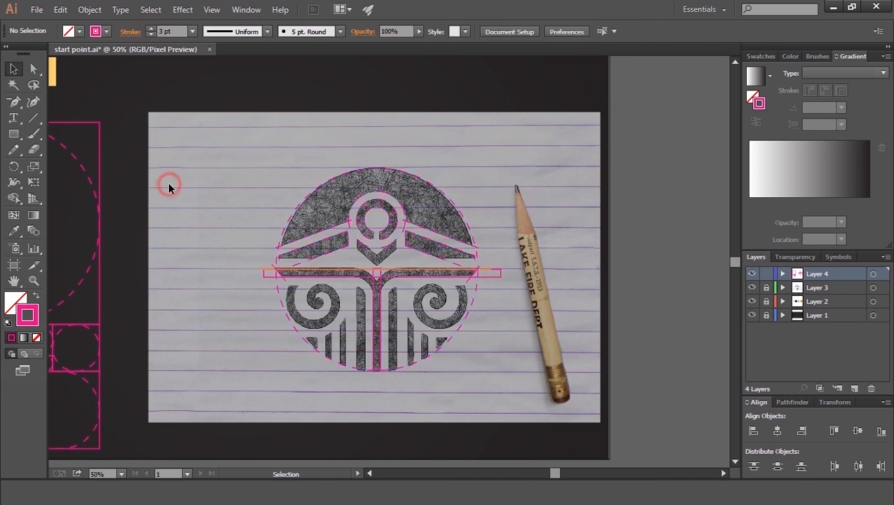
Step: Duplicate a guide circle and place the copy beside the vertical bar, just under the orange line
key(ctrl+plus)
key(ctrl+plus)
key(space)
drag(471, 361, 462, 330)
drag(373, 135, 468, 446)
drag(489, 321, 489, 318)
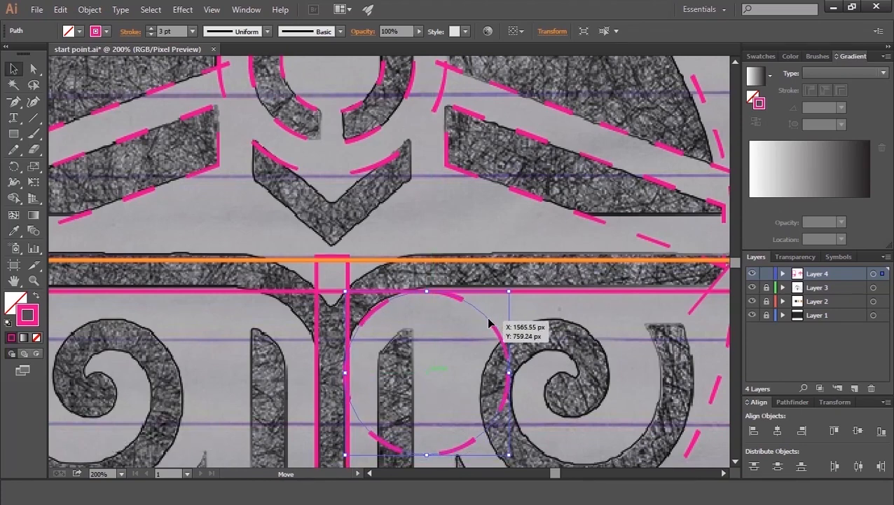
key(alt)
drag(478, 436, 460, 410)
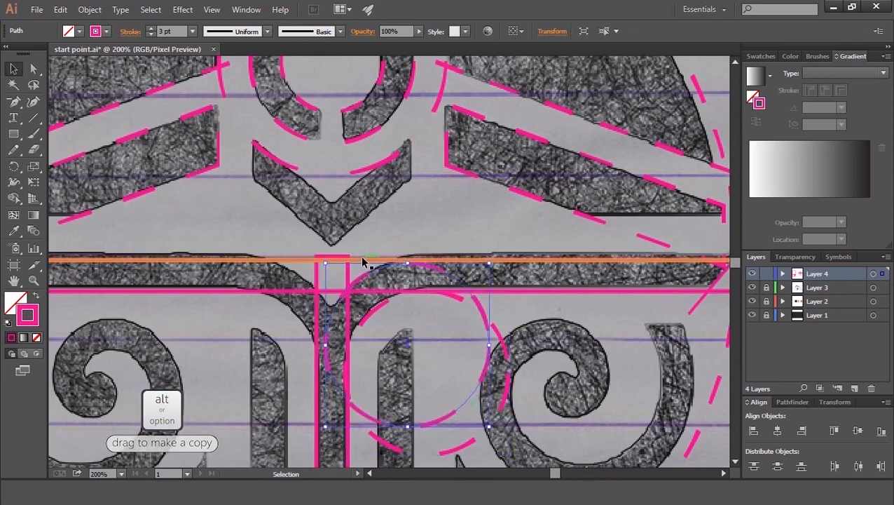
Step: Delete the orange line and nudge the copied circle up against the horizontal bar's top edge
click(363, 259)
key(Delete)
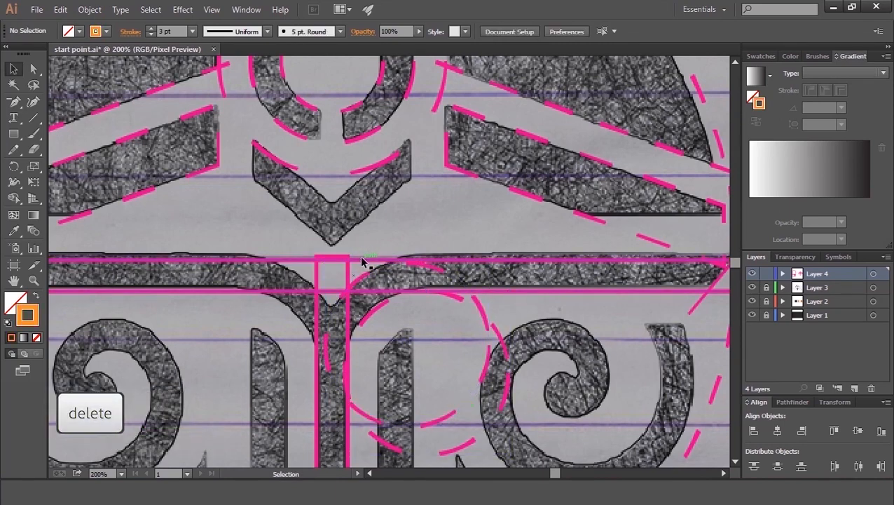
click(400, 269)
drag(401, 269, 399, 261)
key(Right)
key(Right)
key(Right)
key(Right)
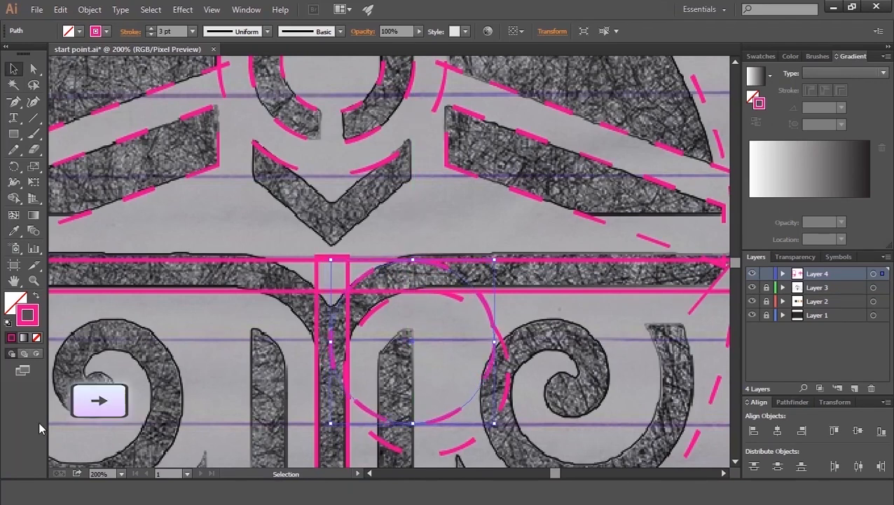
key(Left)
key(Left)
Step: Draw a vertical centre line through the emblem, extending above and below the outer circle
key(ctrl+minus)
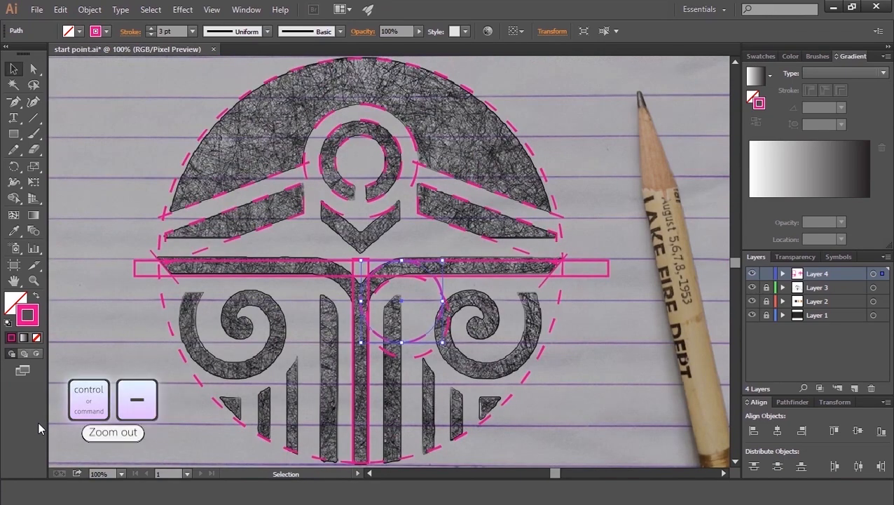
key(ctrl+minus)
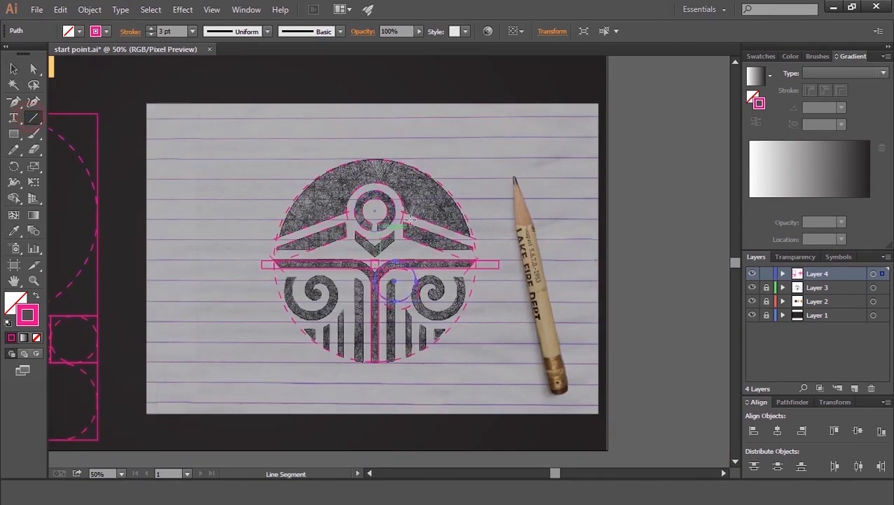
drag(379, 131, 369, 414)
click(14, 68)
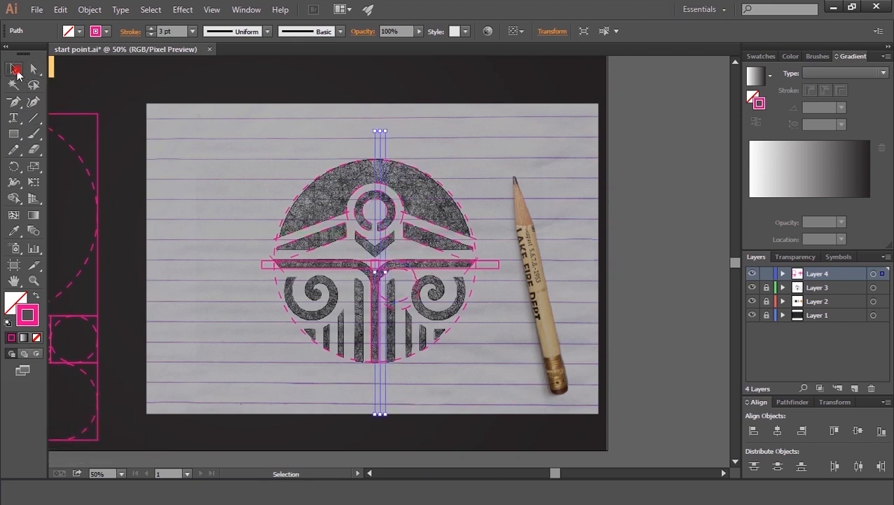
click(468, 145)
drag(382, 151, 374, 144)
click(403, 147)
click(391, 203)
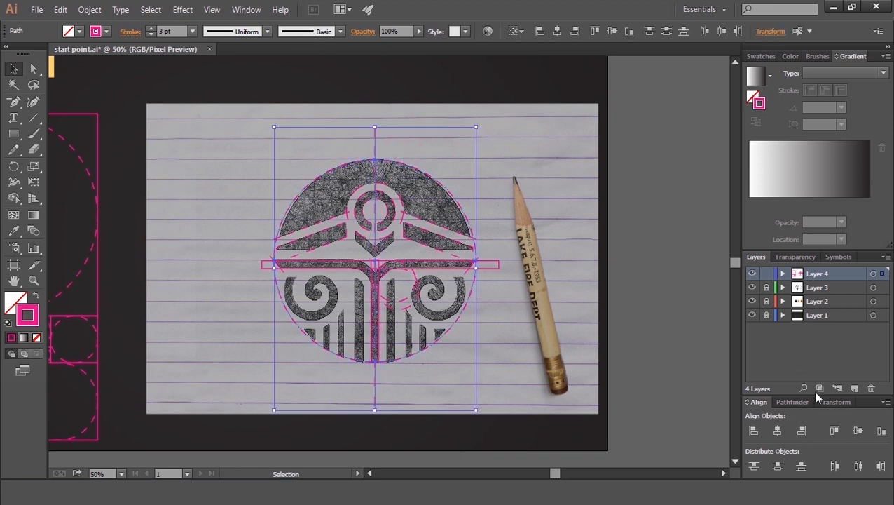
click(636, 239)
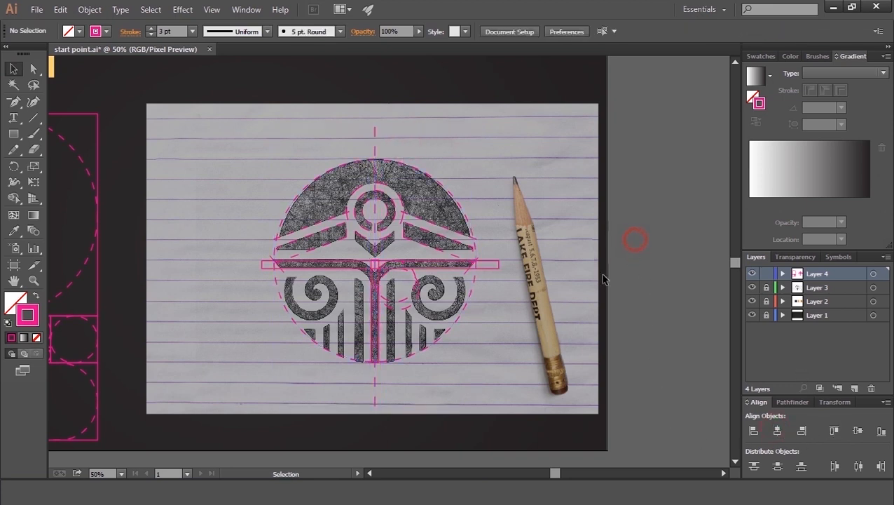
Step: Change the vertical centre line's stroke colour to light blue
key(ctrl+plus)
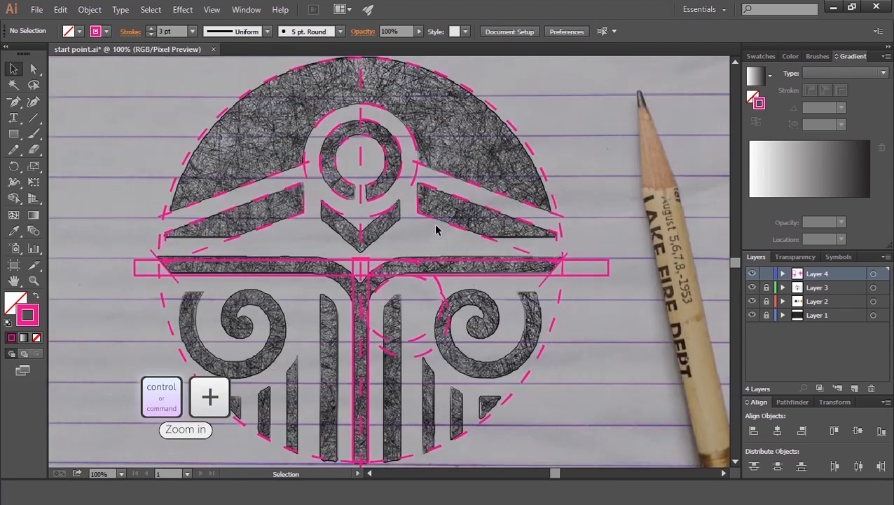
key(ctrl+plus)
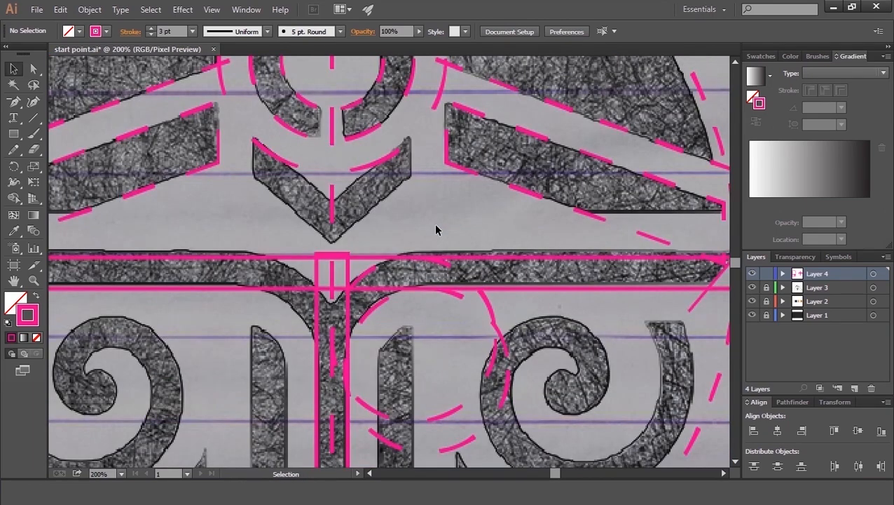
click(333, 208)
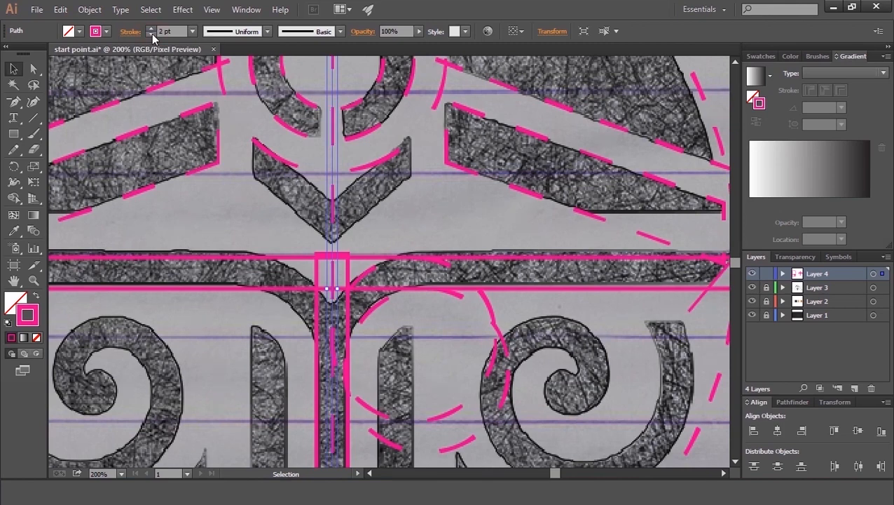
click(130, 31)
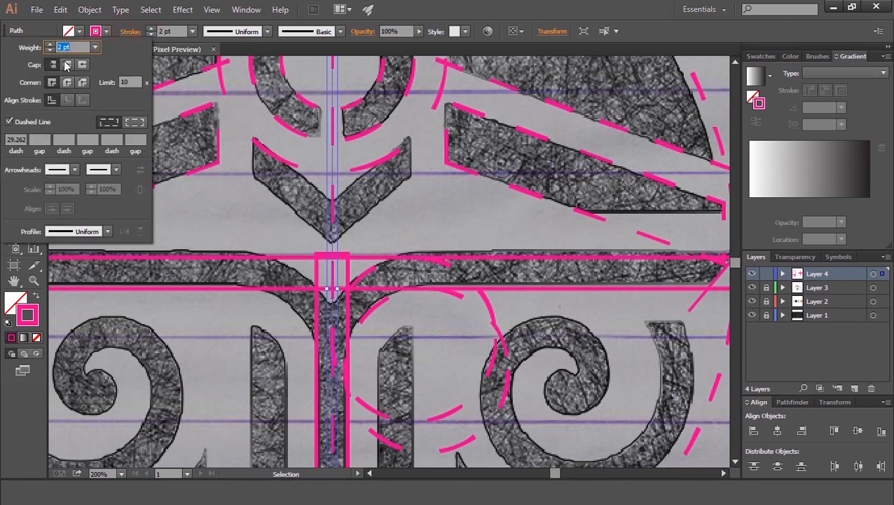
click(98, 31)
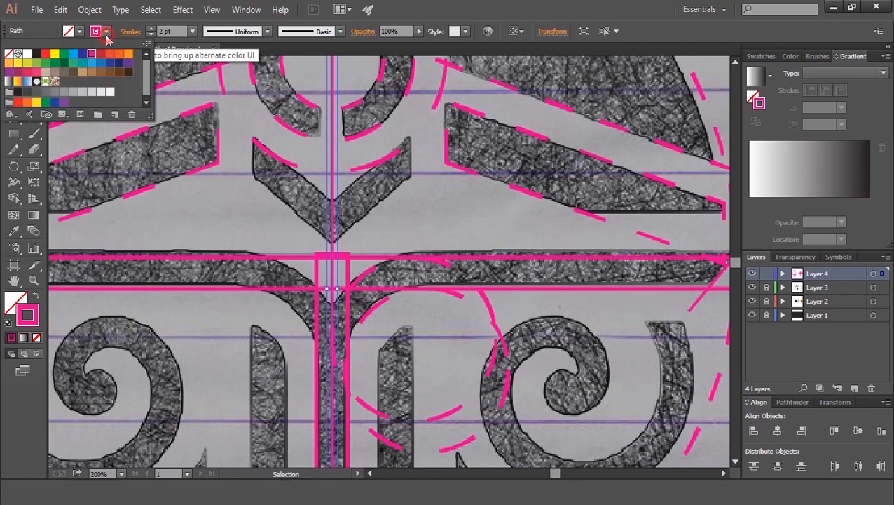
click(82, 55)
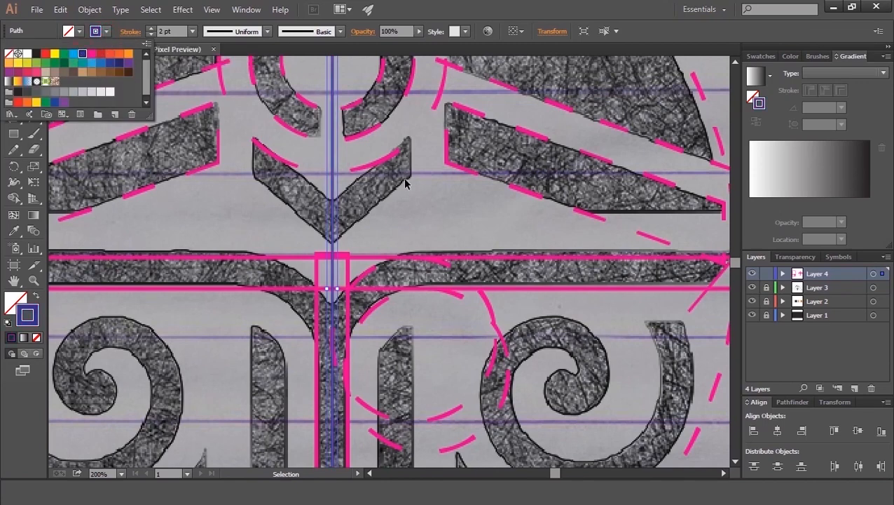
click(71, 56)
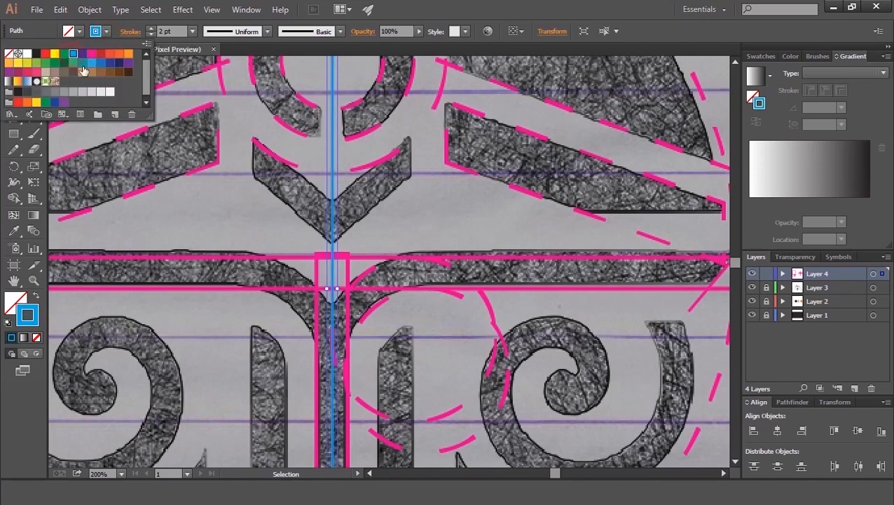
click(468, 205)
click(463, 225)
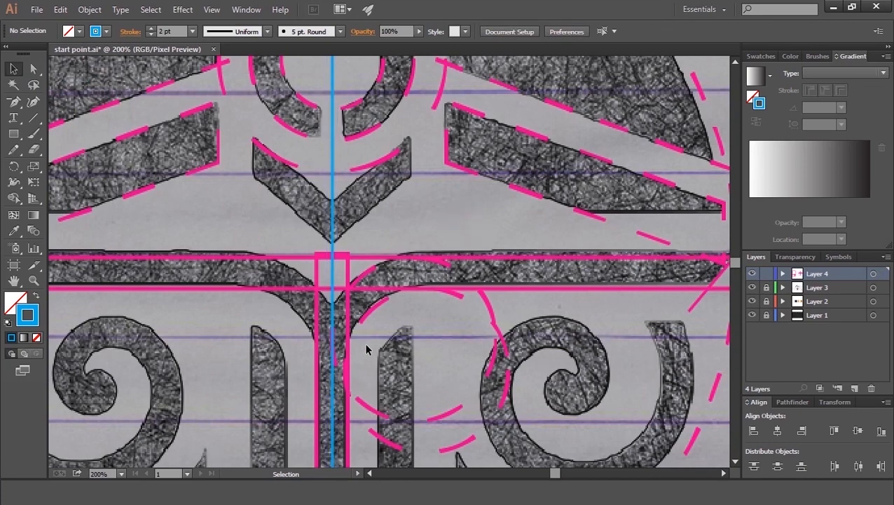
Step: Nudge the copied circle slightly upward to sit on the bar lines
click(359, 279)
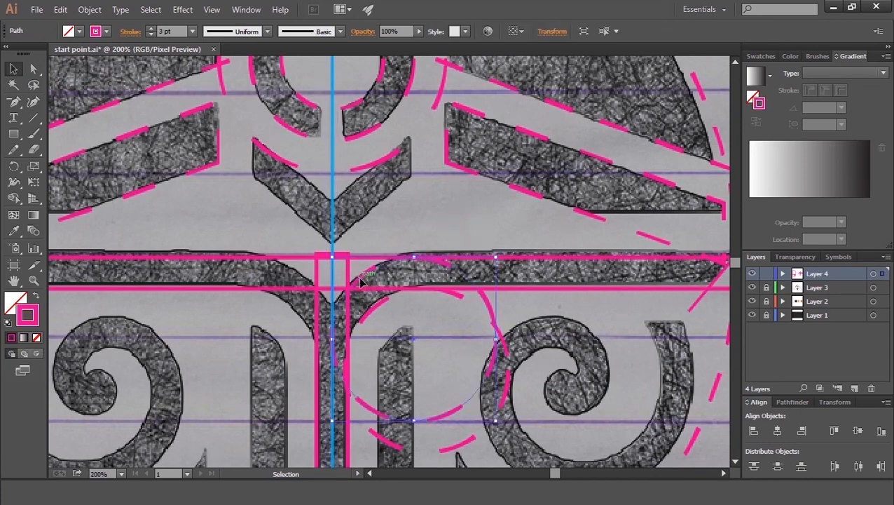
key(ctrl+plus)
key(space)
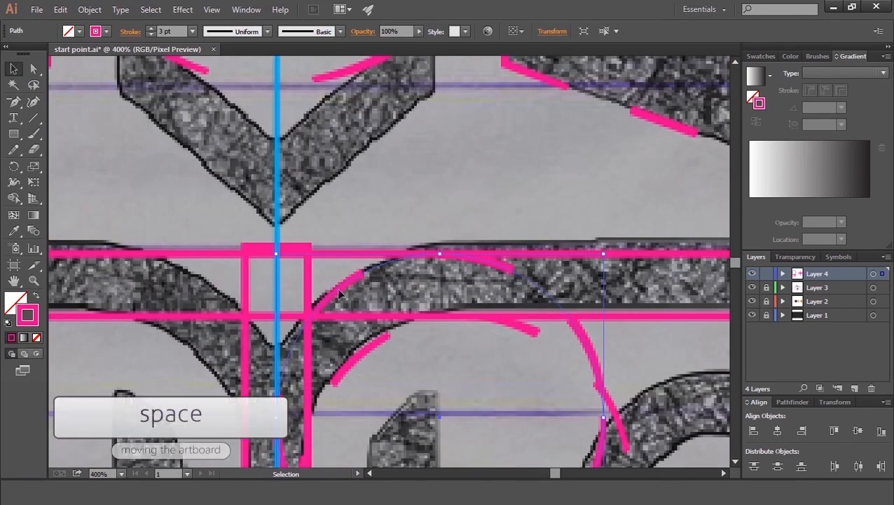
drag(310, 363, 391, 287)
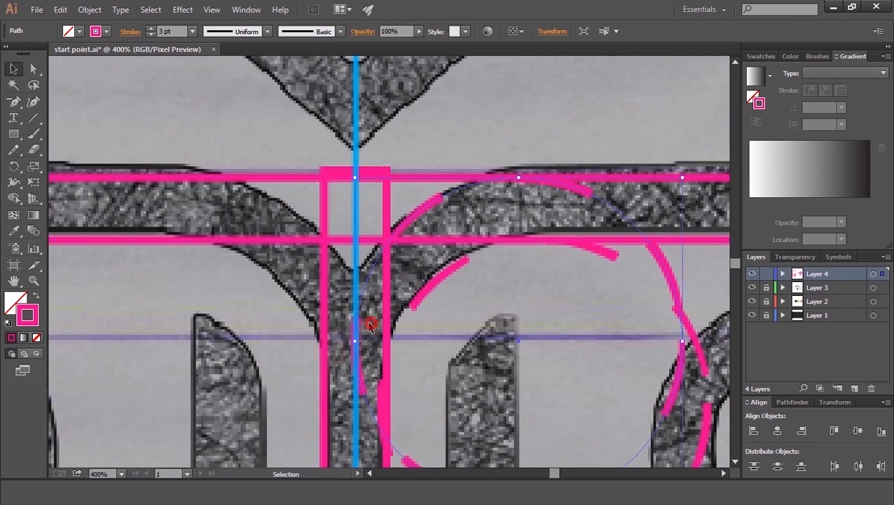
key(ctrl+a)
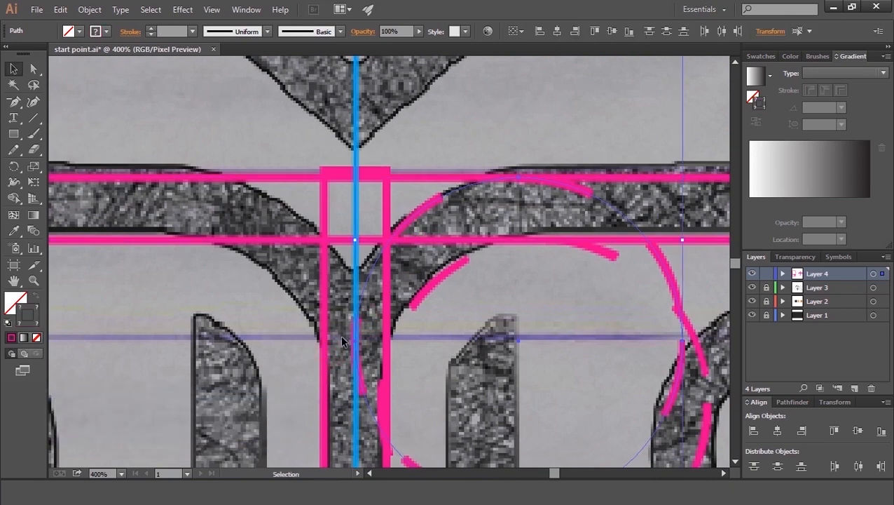
click(341, 336)
click(365, 288)
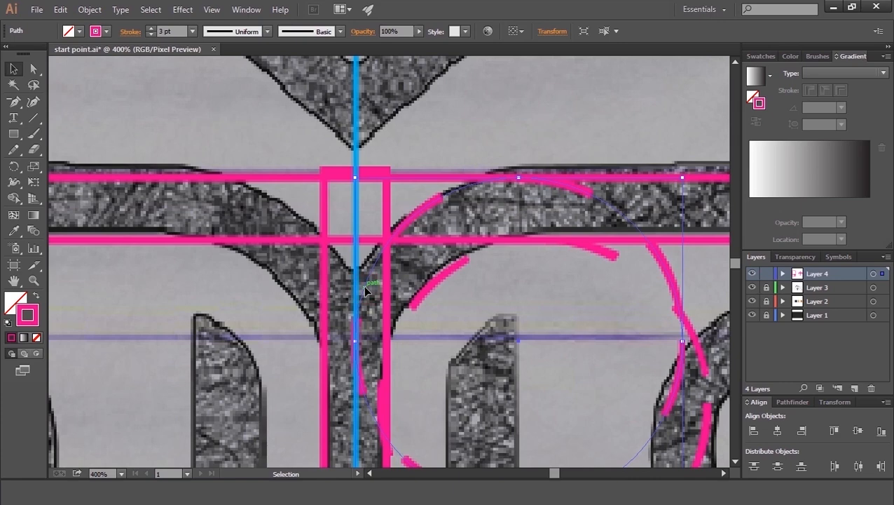
mouse_move(363, 285)
mouse_down()
mouse_move(391, 292)
mouse_move(365, 282)
mouse_up()
click(443, 324)
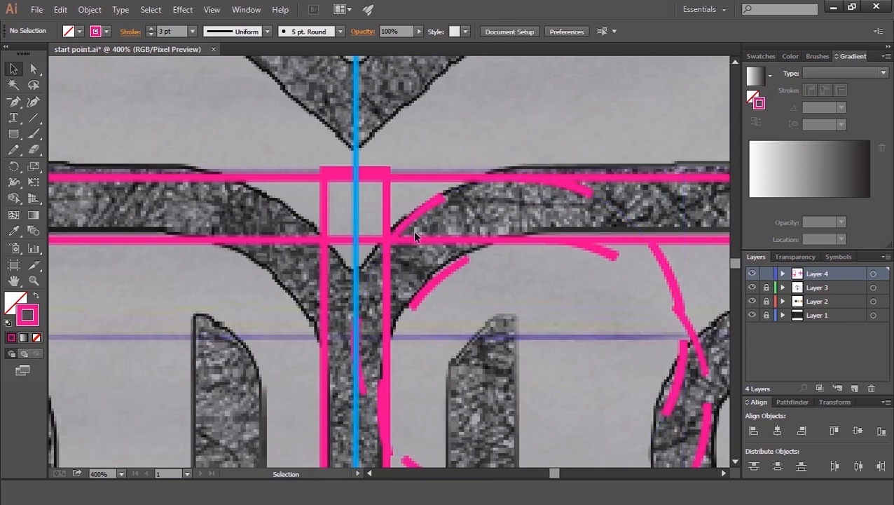
Step: Resize the narrow vertical bar rectangle right of the centre line to fit the emblem's stem
drag(411, 216, 489, 329)
shift+click(442, 277)
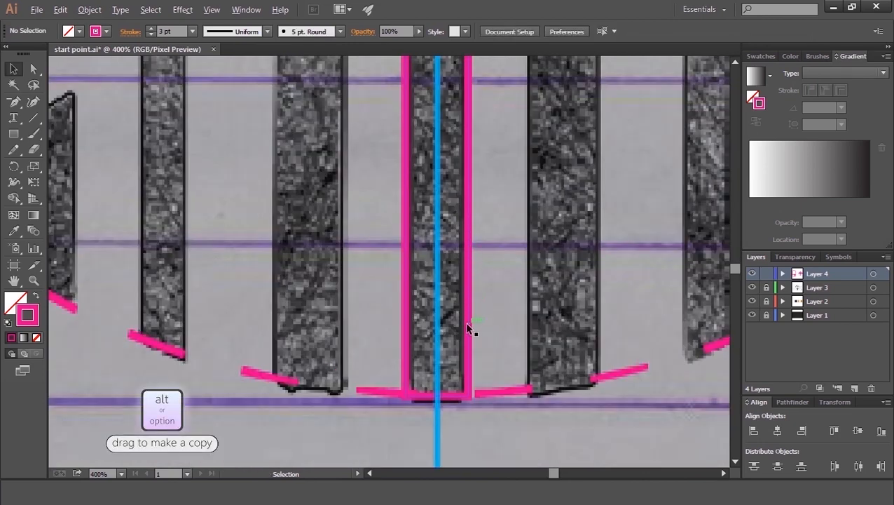
drag(468, 324, 603, 335)
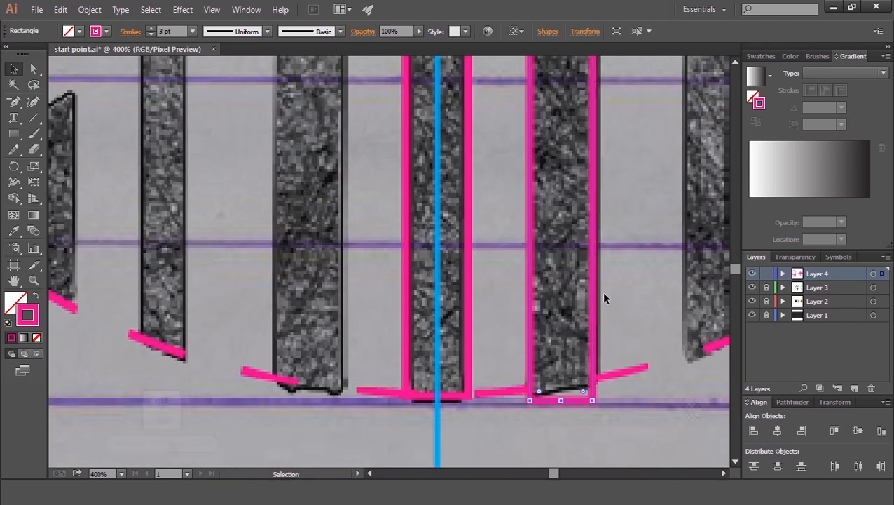
key(space)
drag(605, 243, 599, 253)
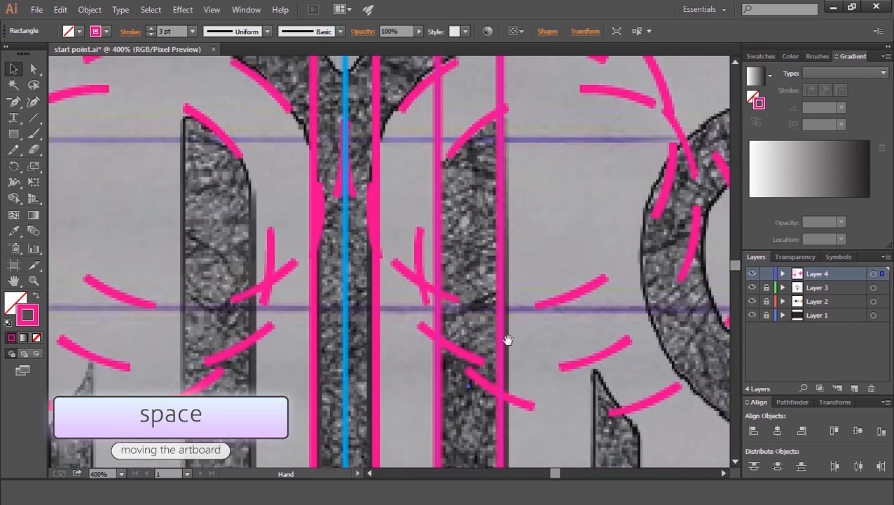
drag(509, 199, 525, 424)
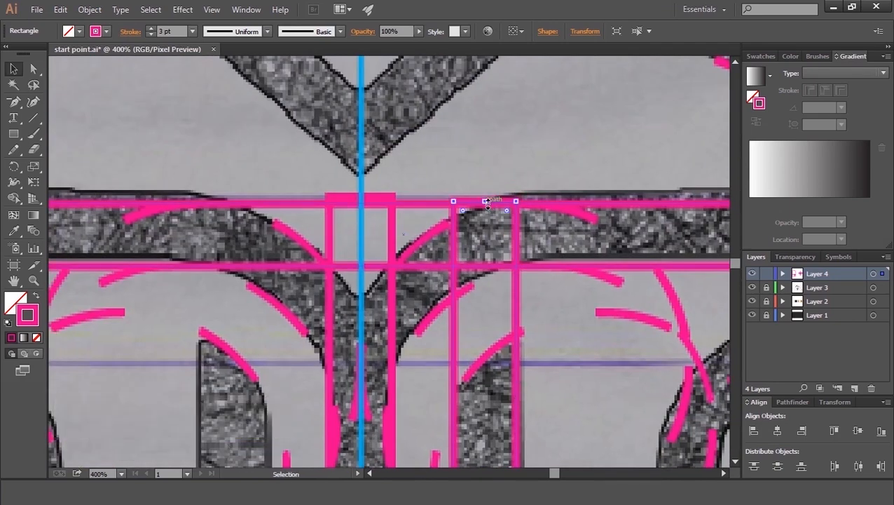
drag(486, 201, 486, 317)
key(space)
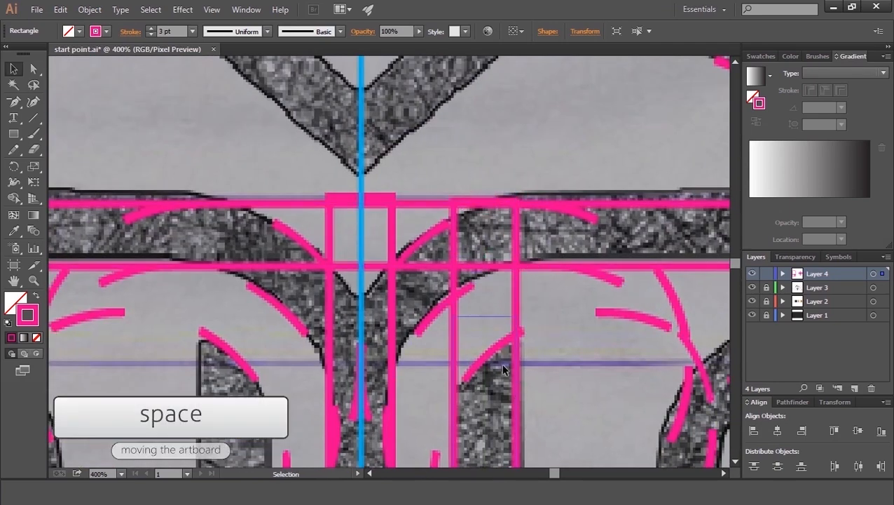
drag(506, 414, 515, 240)
drag(517, 353, 515, 279)
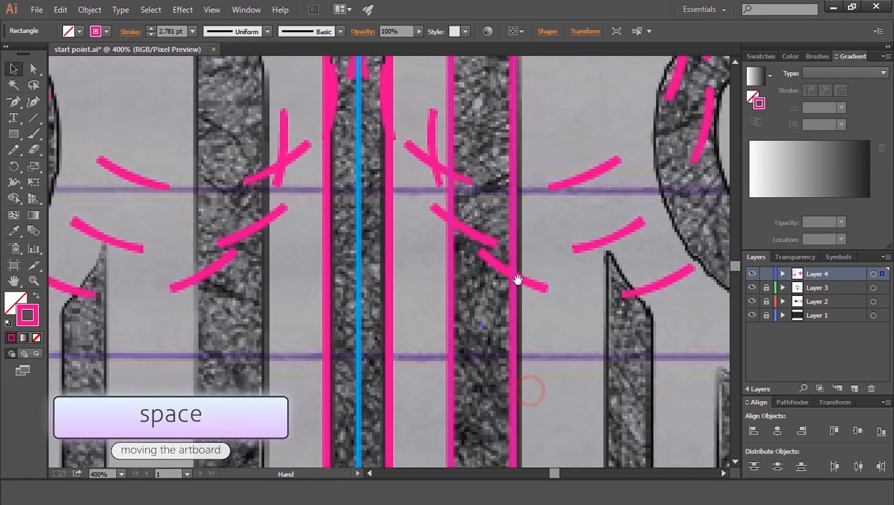
drag(514, 325, 519, 325)
key(space)
drag(535, 373, 480, 236)
drag(400, 422, 401, 431)
Step: Duplicate the narrow bar rectangle and move the copy to the right onto the next stem
key(alt)
drag(437, 365, 589, 361)
key(space)
drag(574, 168, 567, 303)
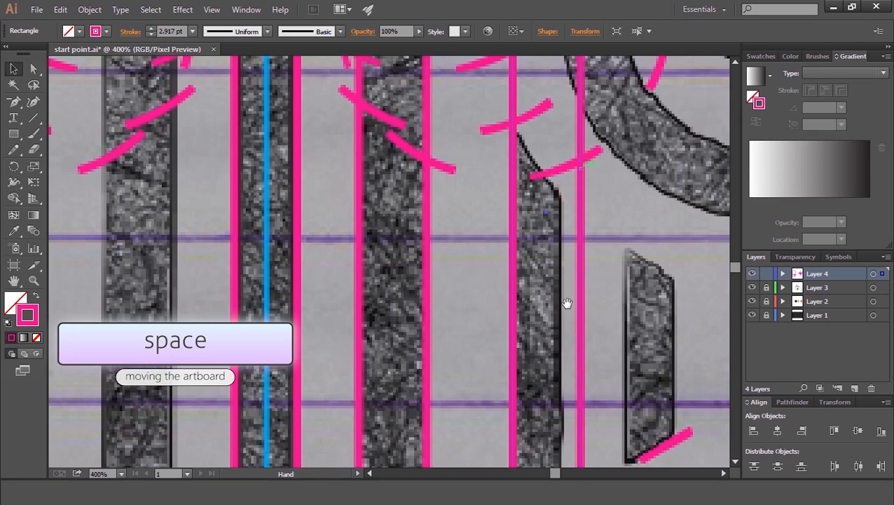
Step: Fit the copied bar rectangles over the next stems, shortening the last one so its top meets the short stem's top
drag(581, 211, 563, 206)
key(space)
drag(559, 89, 559, 303)
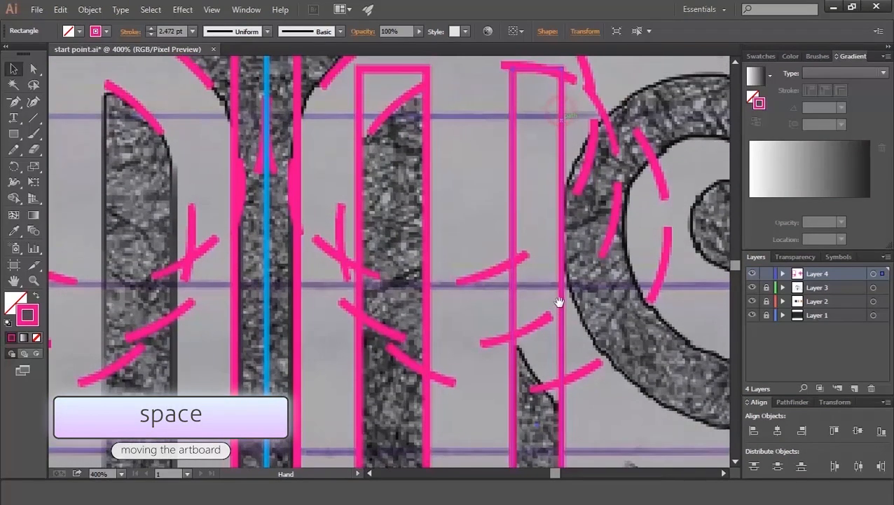
drag(536, 68, 528, 339)
key(space)
drag(527, 422, 511, 140)
key(space)
drag(543, 350, 568, 244)
key(space)
drag(576, 403, 581, 327)
key(space)
drag(575, 182, 575, 464)
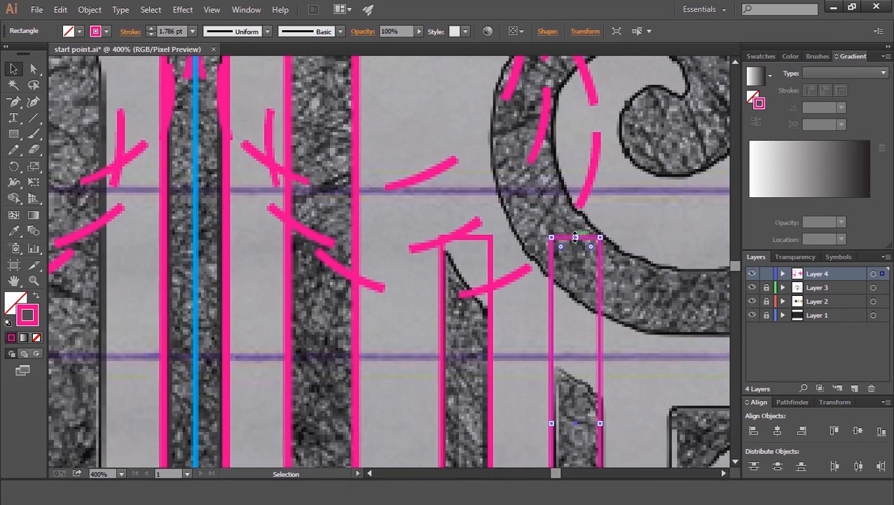
drag(575, 238, 576, 356)
Step: Duplicate the short bar rectangle onto the triangular stem to its right and resize it to fit that stem
key(space)
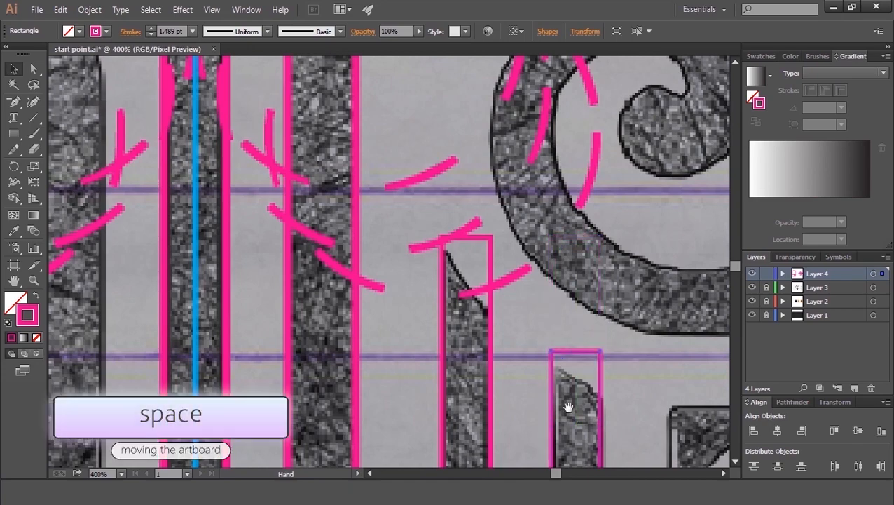
drag(579, 424, 547, 218)
drag(553, 409, 670, 410)
key(space)
drag(670, 277, 527, 288)
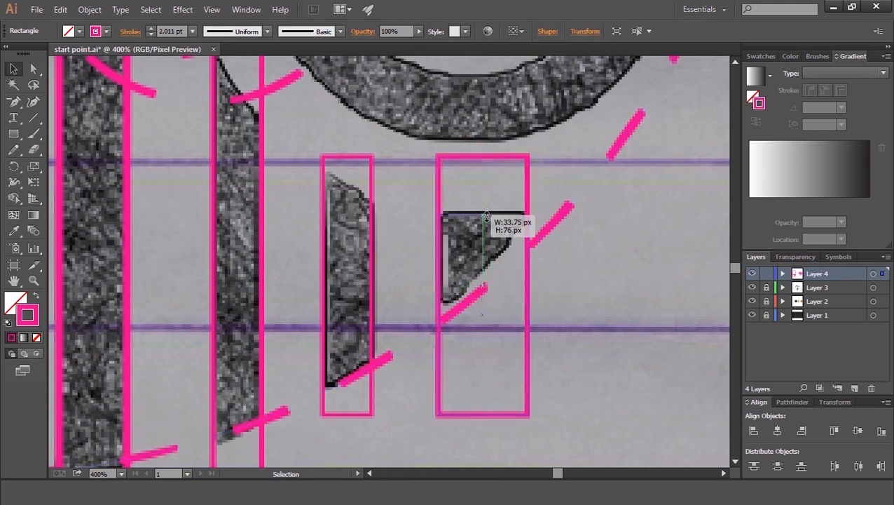
drag(487, 210, 486, 210)
drag(483, 415, 483, 330)
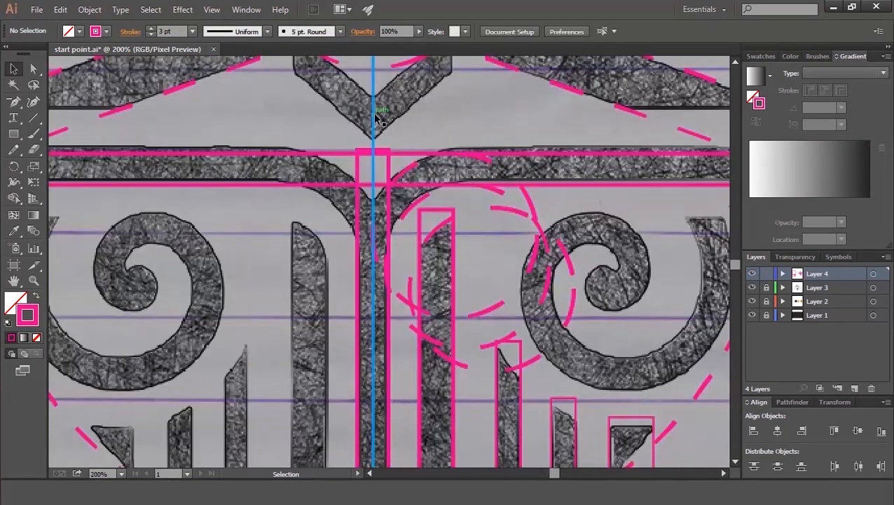
Step: Delete a stray path and raise the small square at the centre top slightly to the bar's upper edge
click(376, 119)
key(Delete)
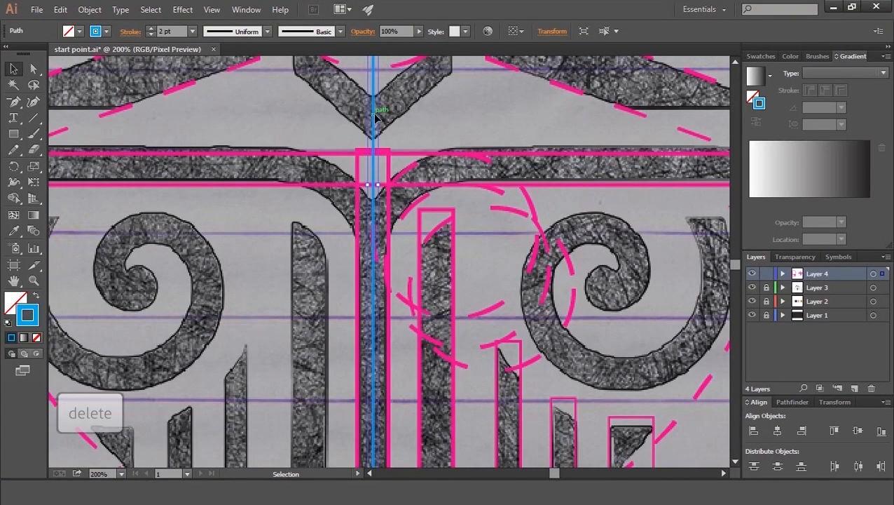
click(378, 152)
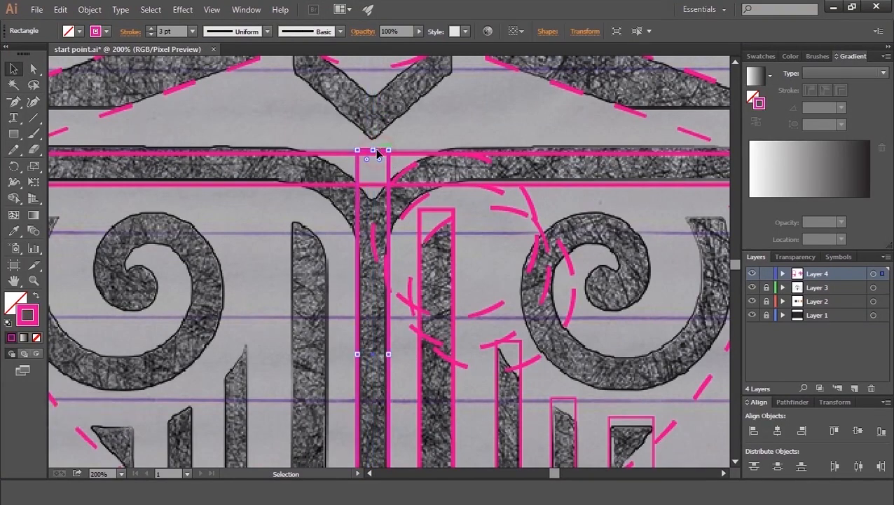
drag(375, 149, 374, 143)
Step: Duplicate the small centre square, resize it into a narrow bar and rotate it along the chevron's left arm
key(space)
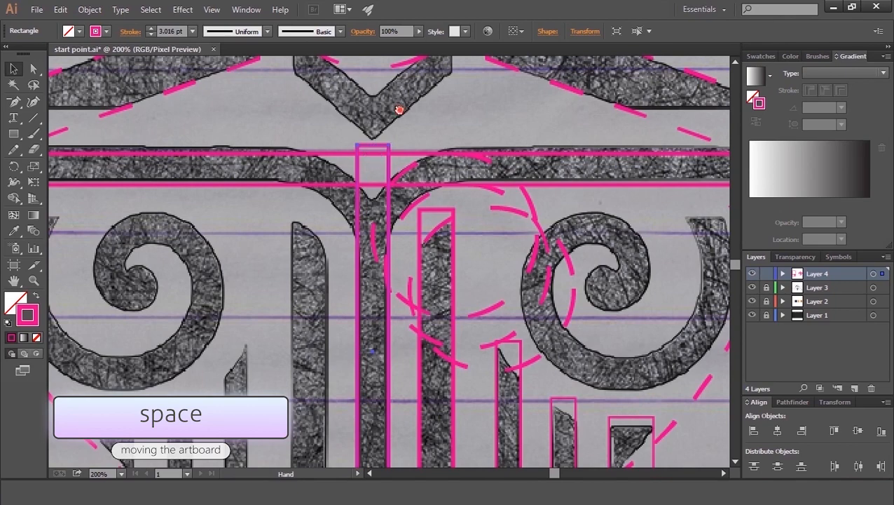
drag(401, 107, 382, 260)
key(alt)
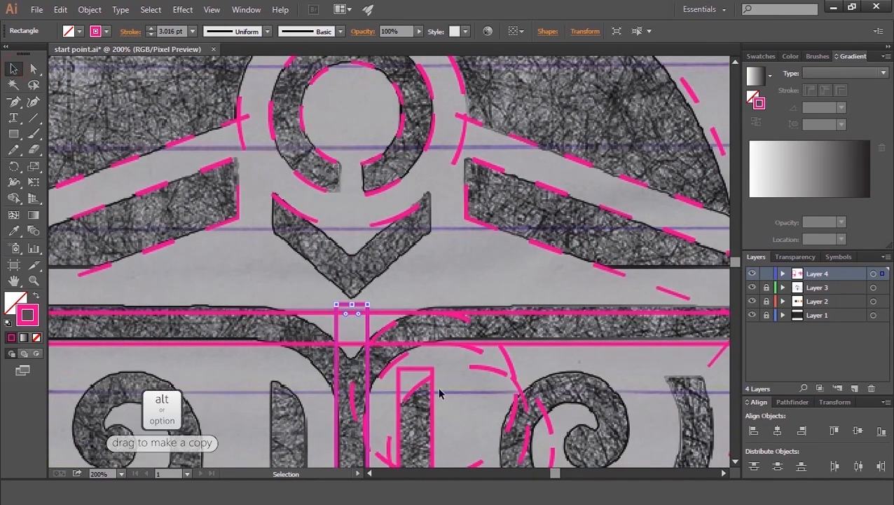
alt+drag(371, 372, 308, 330)
drag(290, 261, 289, 415)
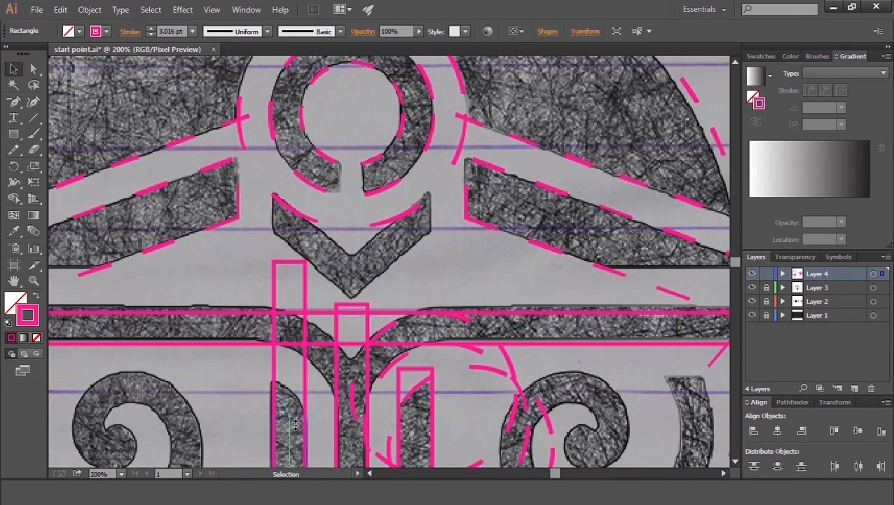
drag(305, 454, 273, 294)
drag(290, 354, 294, 254)
drag(279, 200, 279, 278)
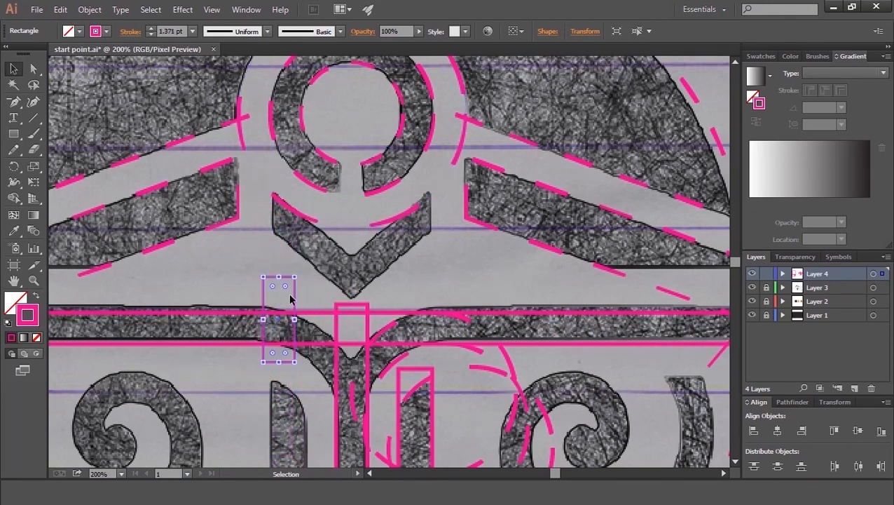
drag(298, 309, 320, 274)
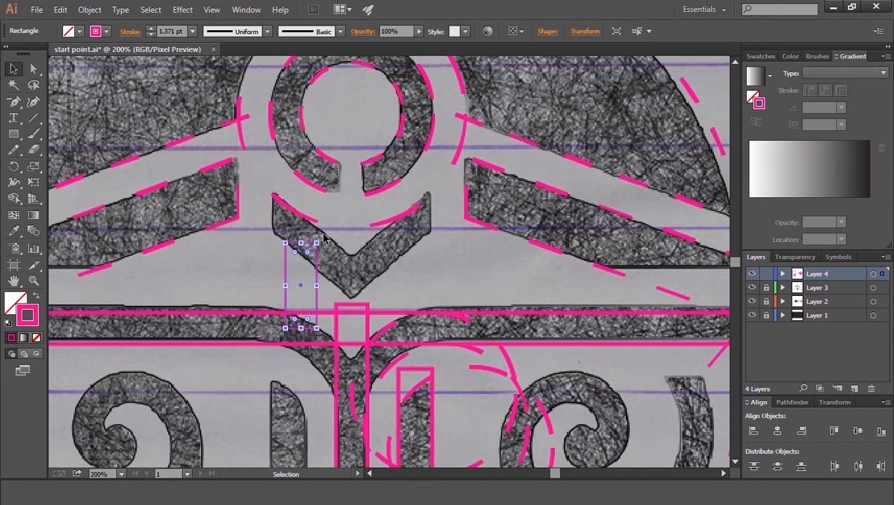
drag(303, 225, 268, 232)
drag(296, 259, 365, 295)
key(ctrl+plus)
key(ctrl+plus)
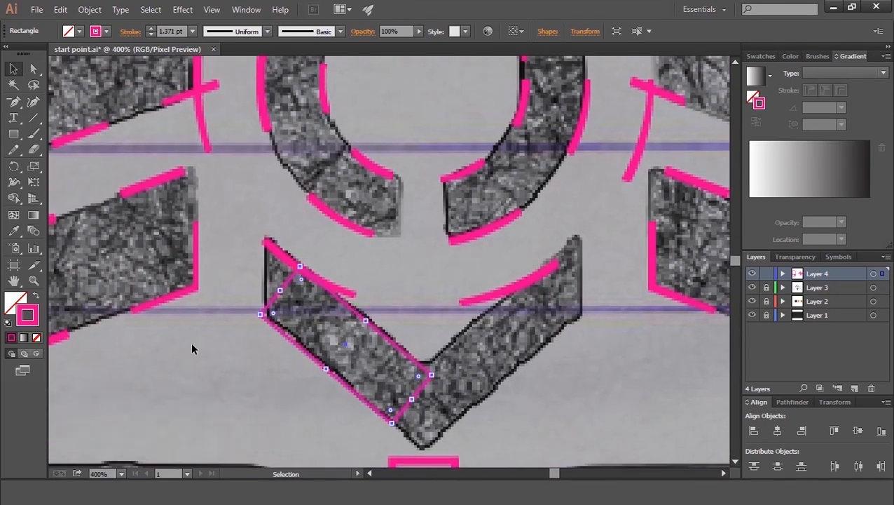
Step: Reshape the rotated bar's corner anchors so it reaches the chevron arm's top and bottom points
key(Right)
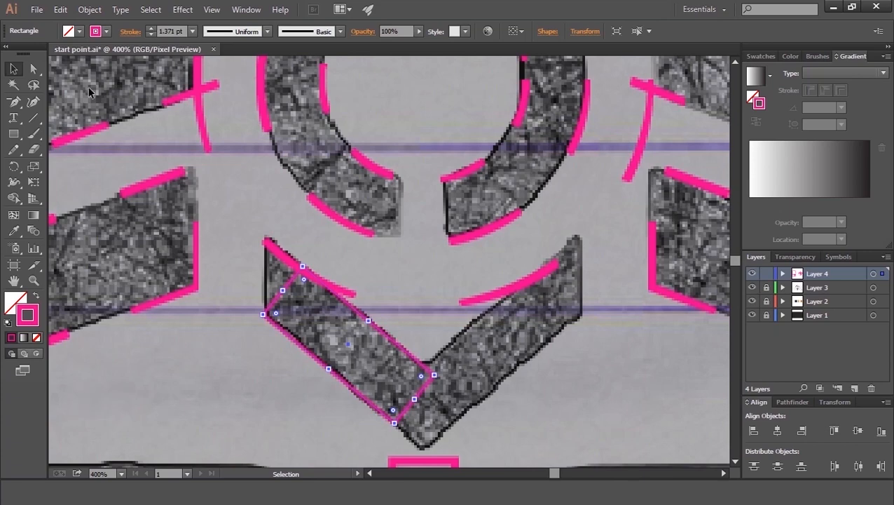
click(37, 70)
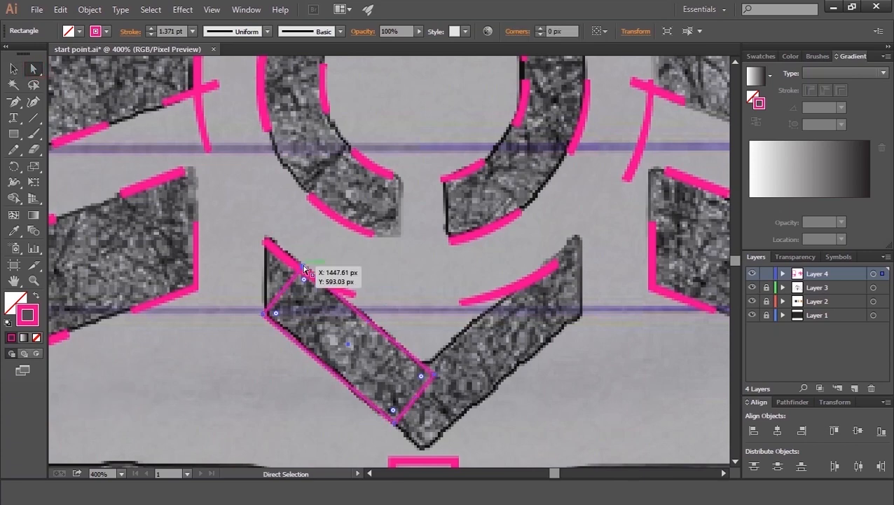
click(304, 268)
key(shift)
drag(304, 268, 278, 217)
click(17, 69)
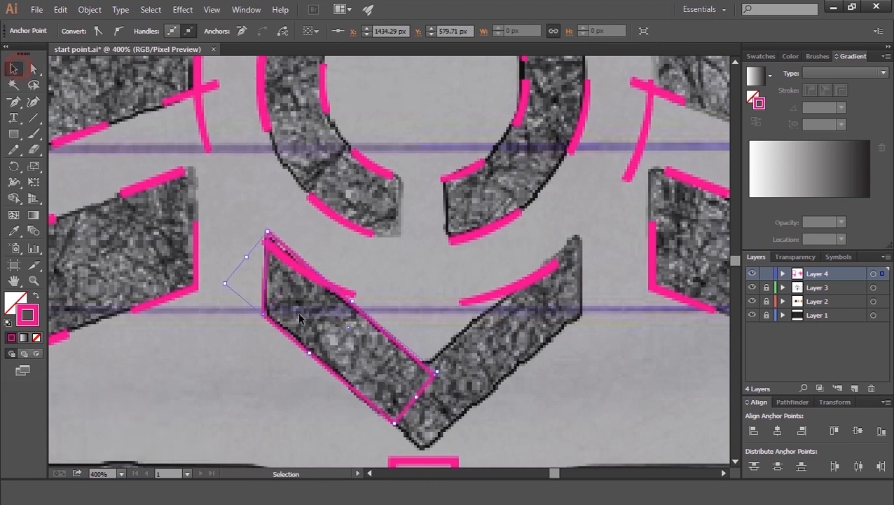
drag(432, 412, 450, 427)
Step: Paste a copy of the arm bar in front, reflect it vertically, and move it onto the chevron's right arm
key(ctrl+c)
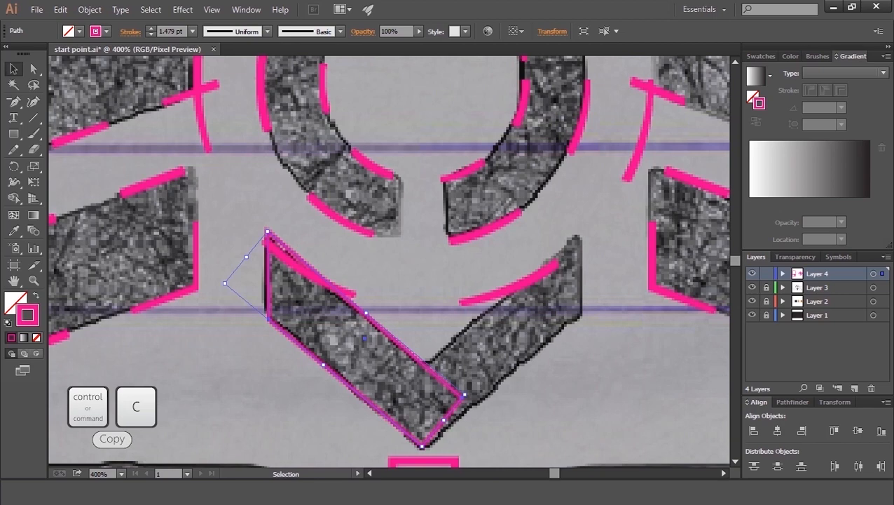
key(ctrl+f)
right_click(404, 367)
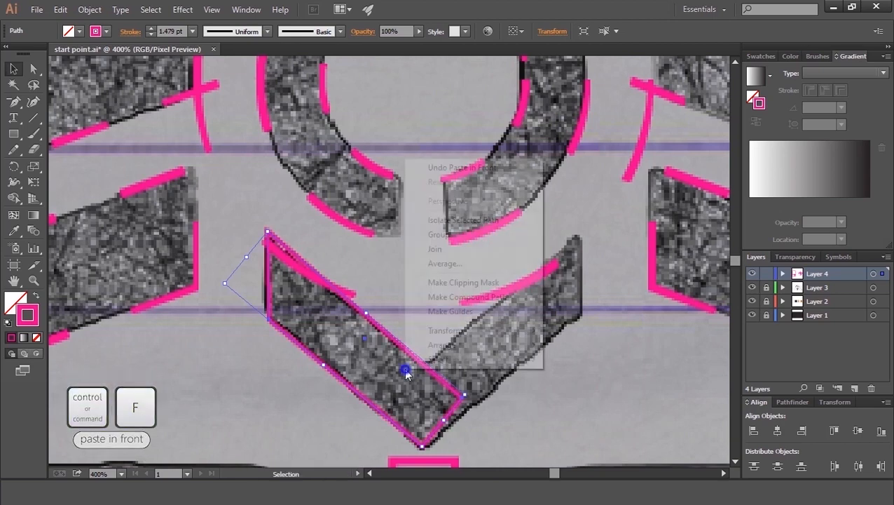
mouse_move(462, 333)
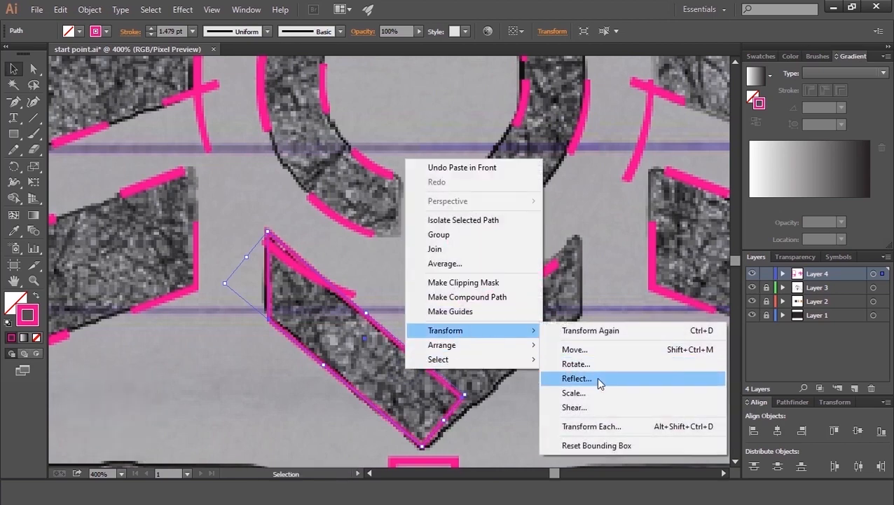
click(596, 377)
click(812, 321)
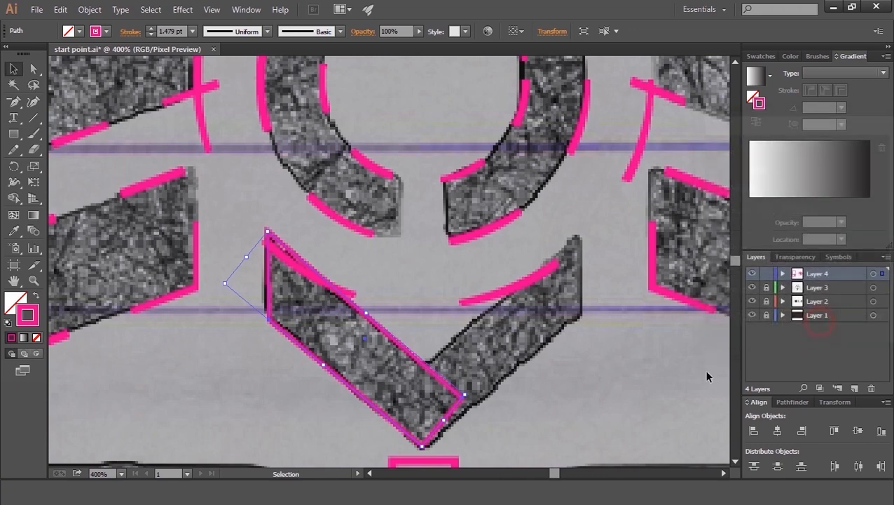
drag(418, 359, 538, 354)
drag(396, 435, 398, 435)
click(309, 401)
click(343, 295)
Step: Paste a copy of the small circle in front, reflect it vertically, and move it horizontally left across the centre stem
key(ctrl+minus)
key(ctrl+minus)
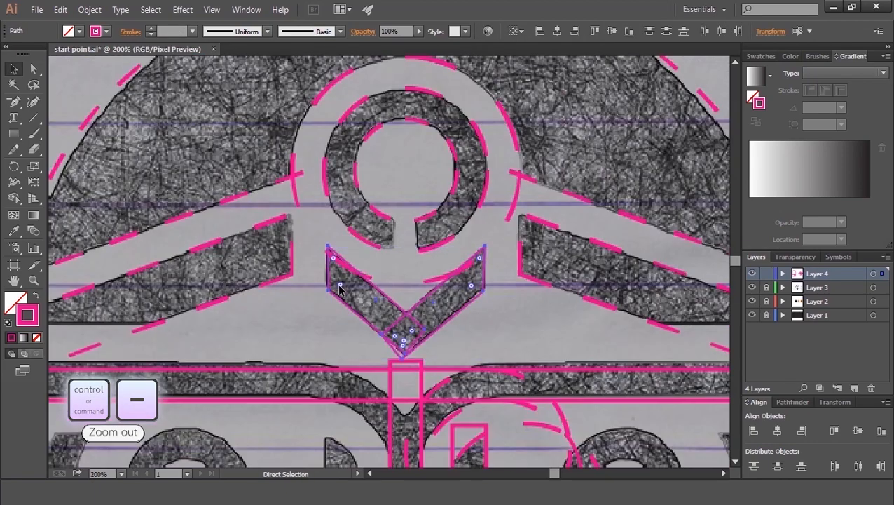
key(ctrl+minus)
click(326, 419)
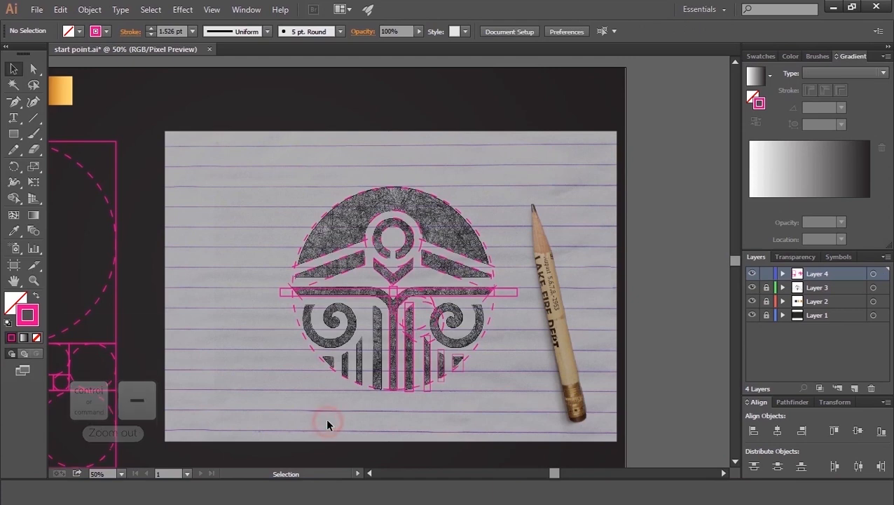
key(ctrl+equal)
drag(388, 300, 350, 270)
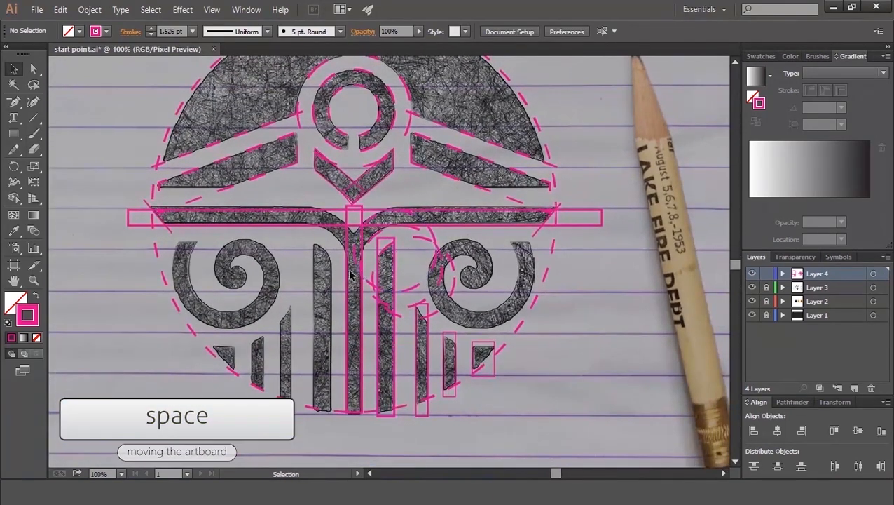
click(368, 284)
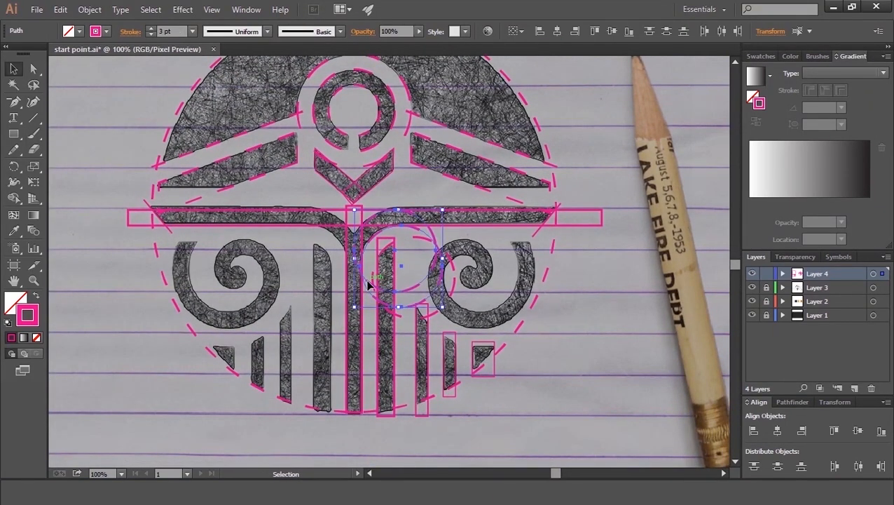
key(ctrl+c)
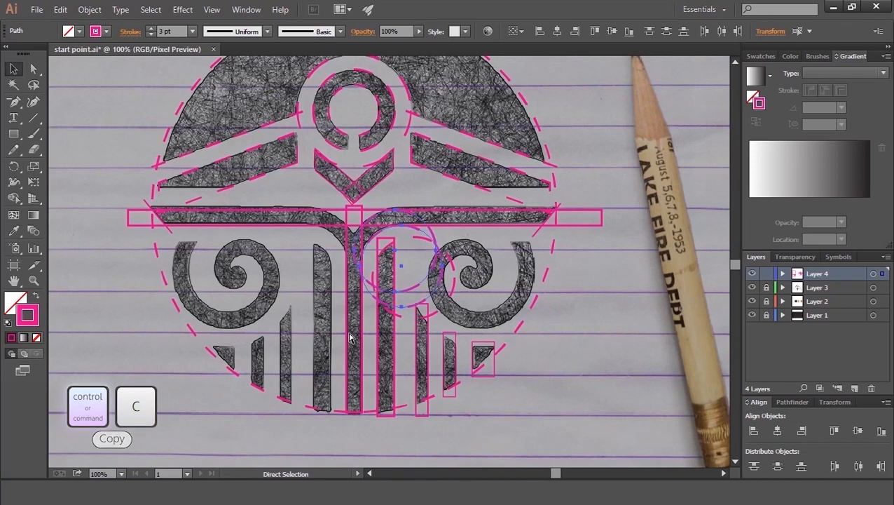
key(ctrl+f)
right_click(384, 312)
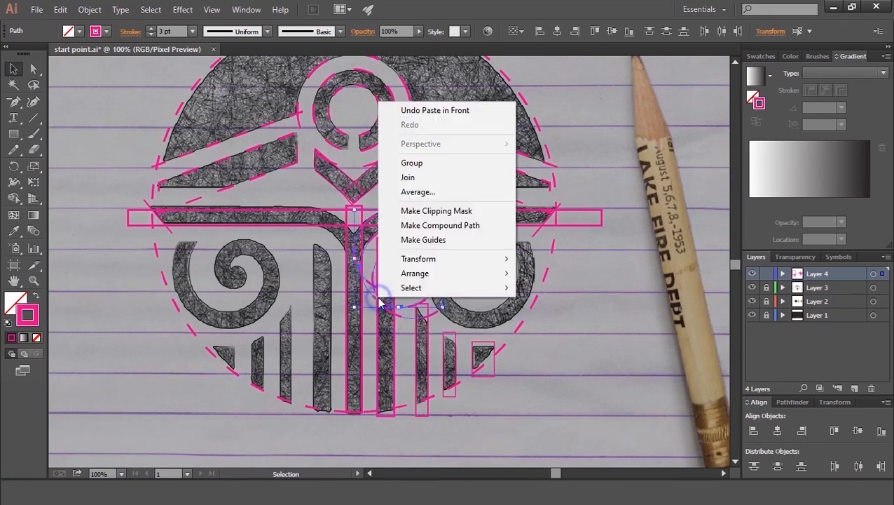
mouse_move(425, 260)
click(544, 306)
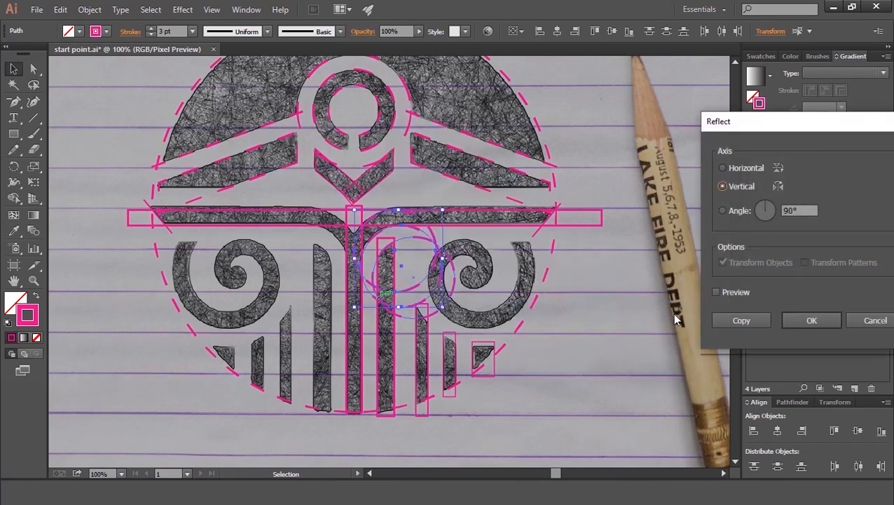
click(812, 320)
key(ctrl+plus)
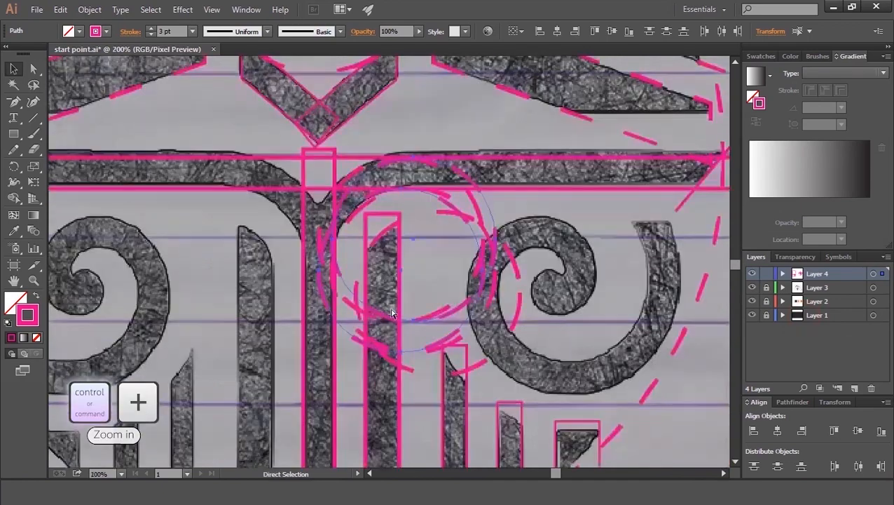
drag(350, 338, 176, 340)
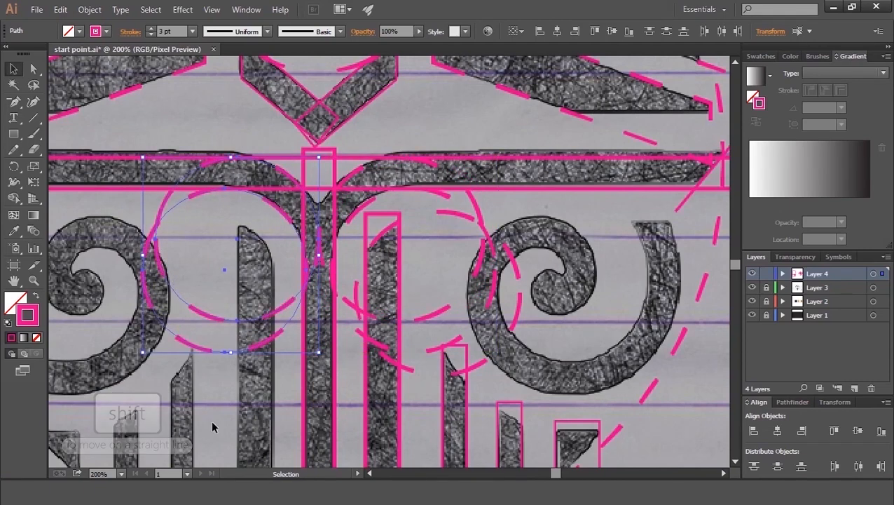
click(286, 428)
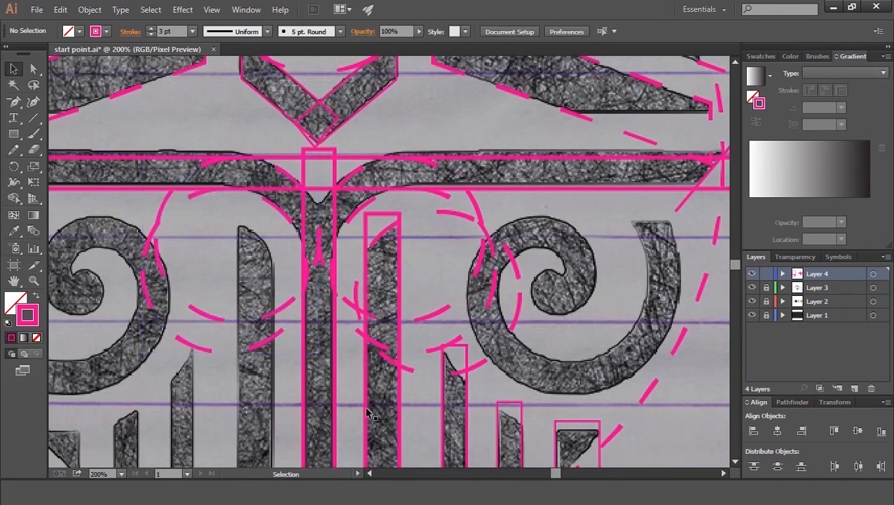
Step: Select the centre stem and horizontal bar rectangles and swap their fill and stroke to fill them pink
click(336, 393)
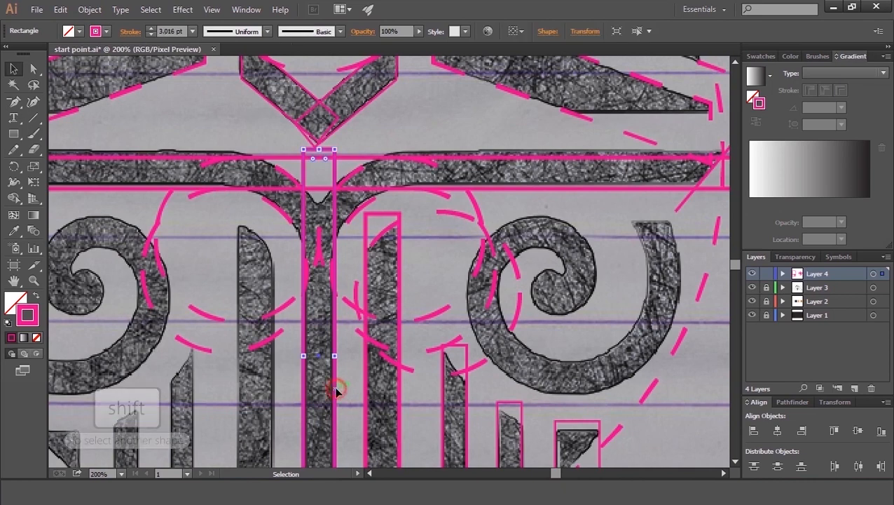
shift+click(560, 159)
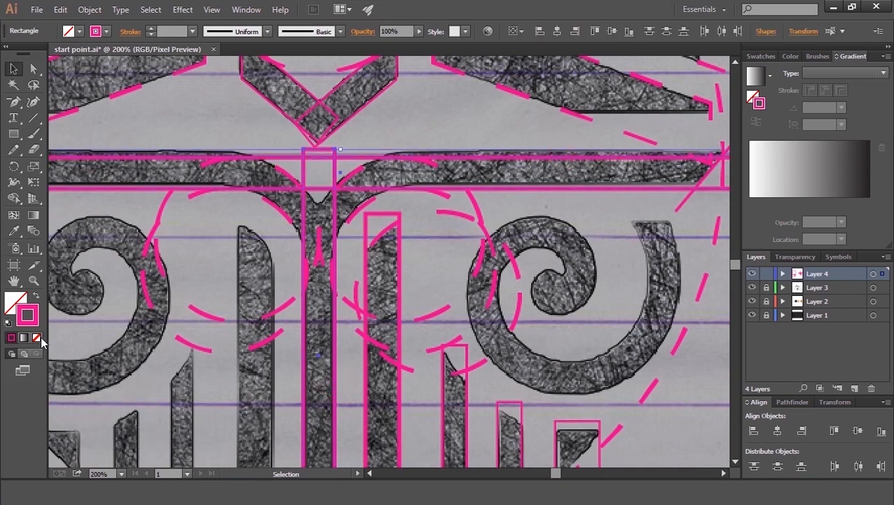
click(35, 297)
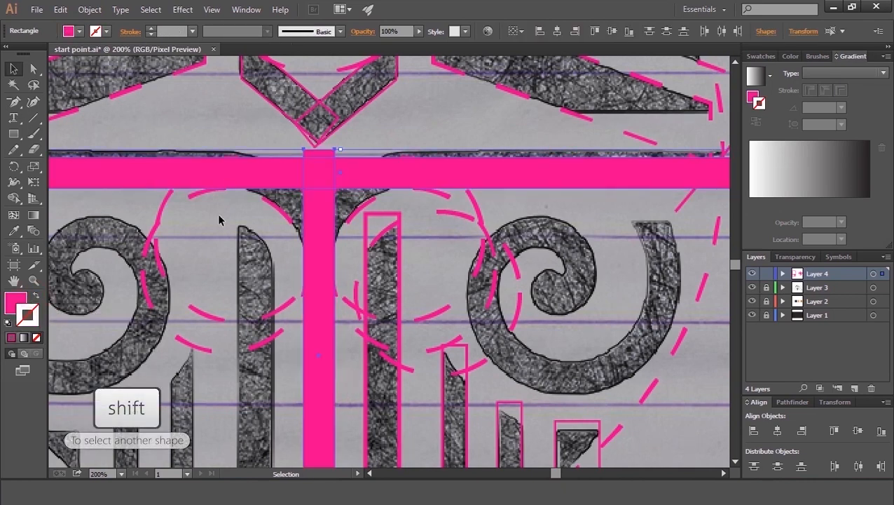
Step: Add both small circles to the stem and bar selection and merge their inner curves into a Y-shaped joint with Shape Builder, deleting the left circle
shift+click(208, 186)
shift+click(471, 198)
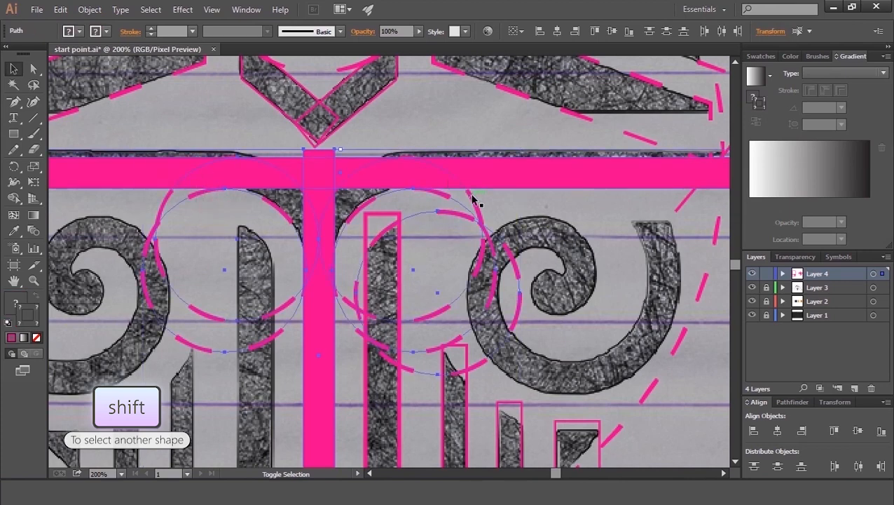
key(shift+m)
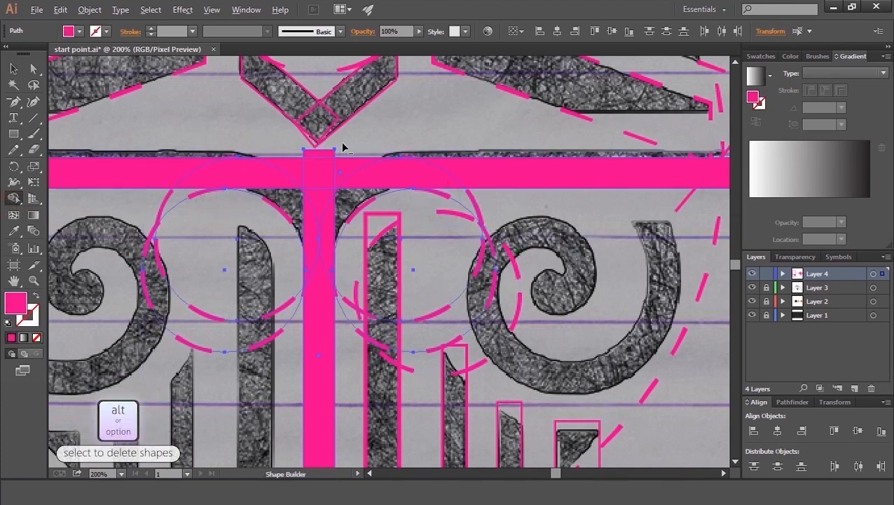
alt+click(316, 174)
alt+click(317, 200)
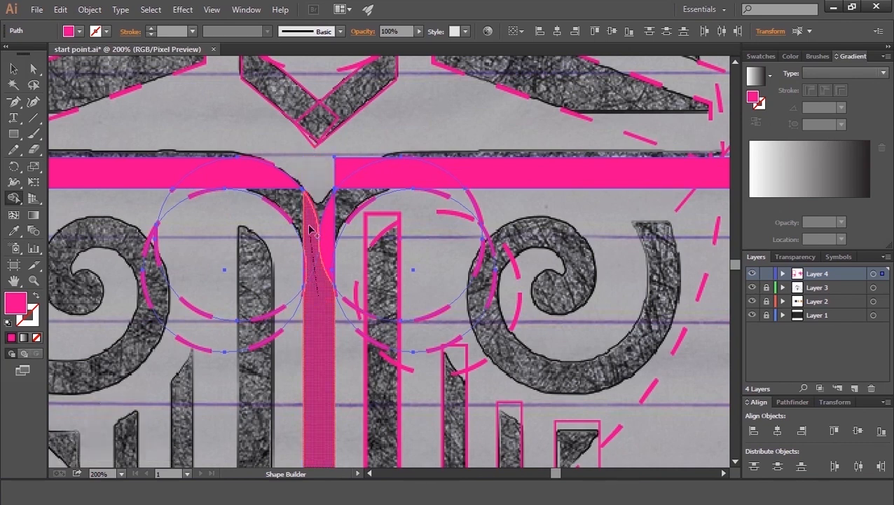
drag(307, 236, 308, 219)
mouse_move(323, 286)
mouse_down()
mouse_move(327, 223)
mouse_move(349, 183)
mouse_up()
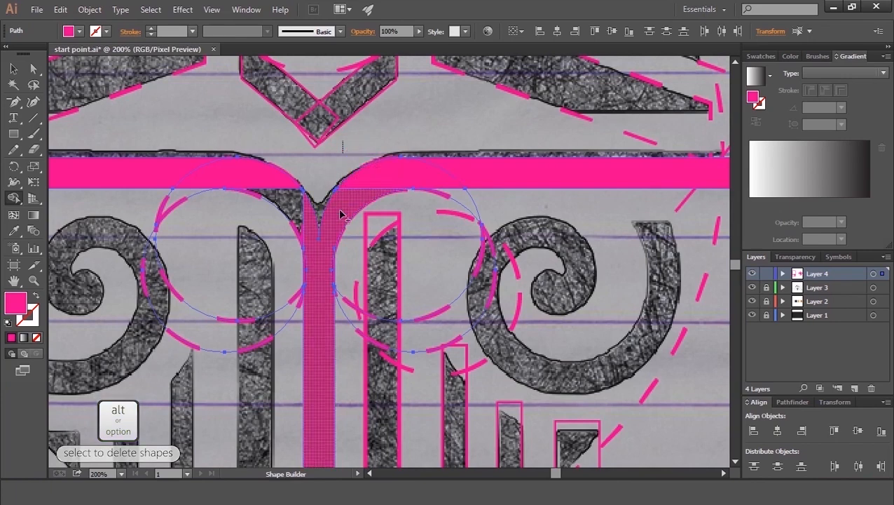
mouse_move(312, 224)
mouse_down()
mouse_move(263, 178)
mouse_move(171, 172)
mouse_up()
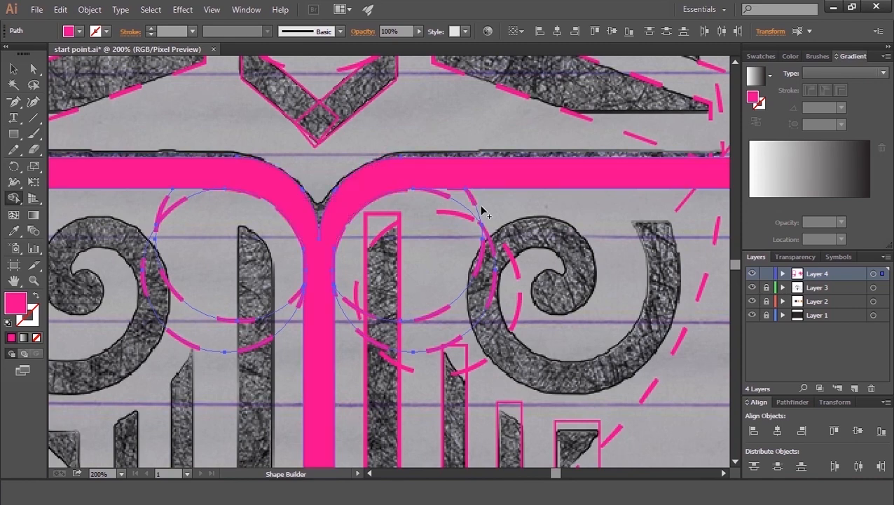
mouse_move(209, 370)
mouse_down()
mouse_move(226, 326)
mouse_move(211, 240)
mouse_move(157, 225)
mouse_up()
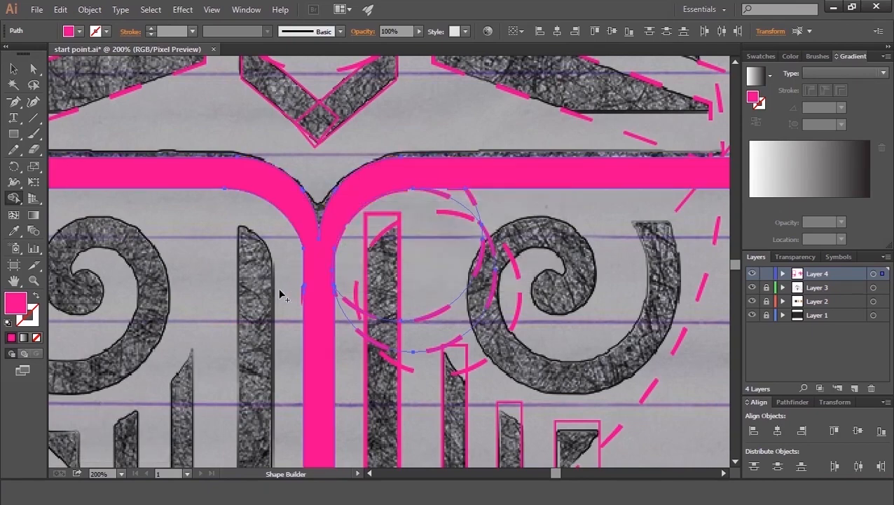
Step: Clean up the stray slivers at the Y joint with Shape Builder, merging and deleting the small pieces along the stem
key(ctrl+plus)
key(space)
drag(217, 310, 372, 328)
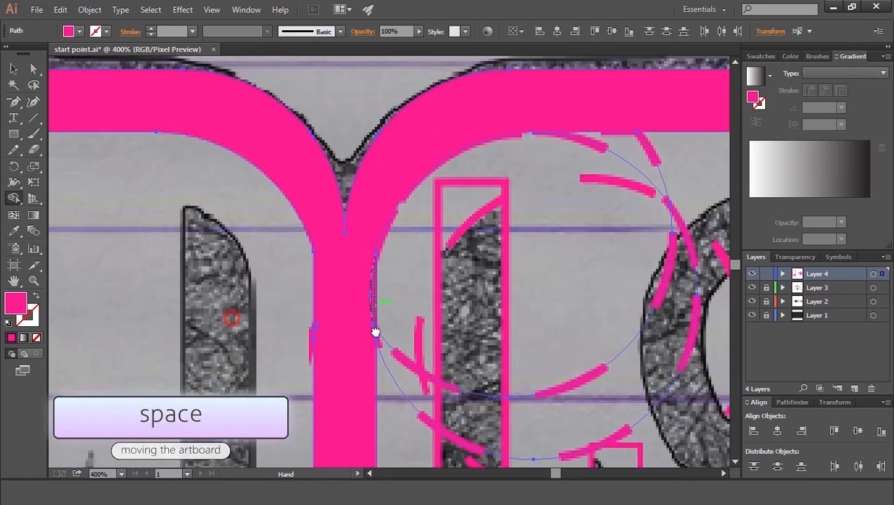
key(ctrl+plus)
key(alt)
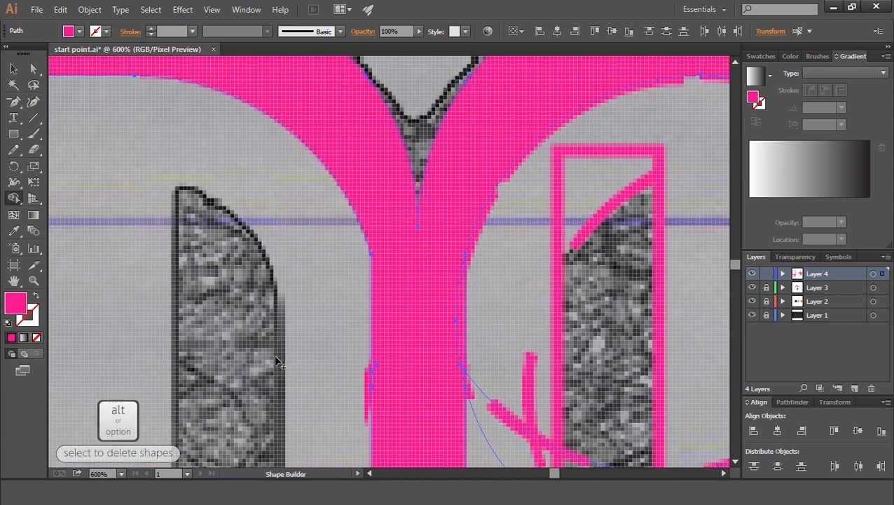
alt+click(375, 387)
key(space)
drag(436, 273, 370, 265)
click(386, 238)
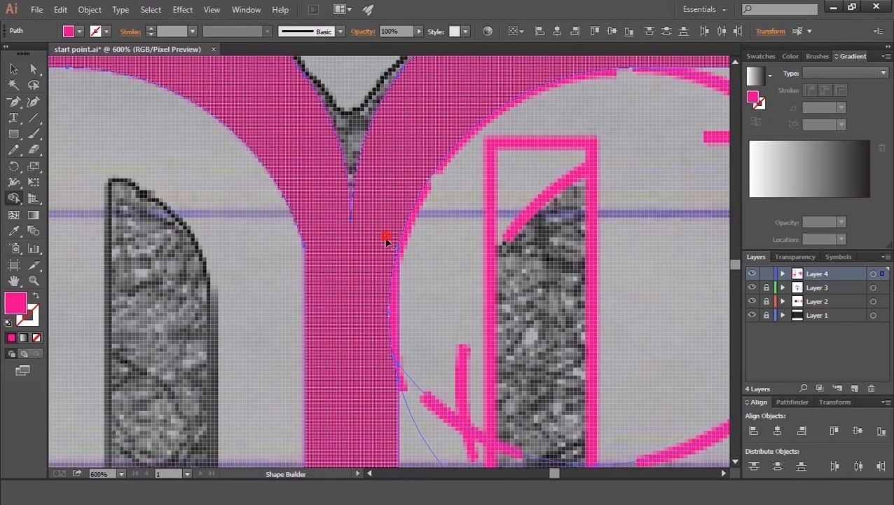
drag(386, 243, 395, 365)
click(377, 321)
key(space)
mouse_move(397, 202)
mouse_down()
mouse_move(282, 347)
mouse_move(287, 339)
mouse_move(216, 360)
mouse_move(403, 352)
mouse_move(445, 336)
mouse_up()
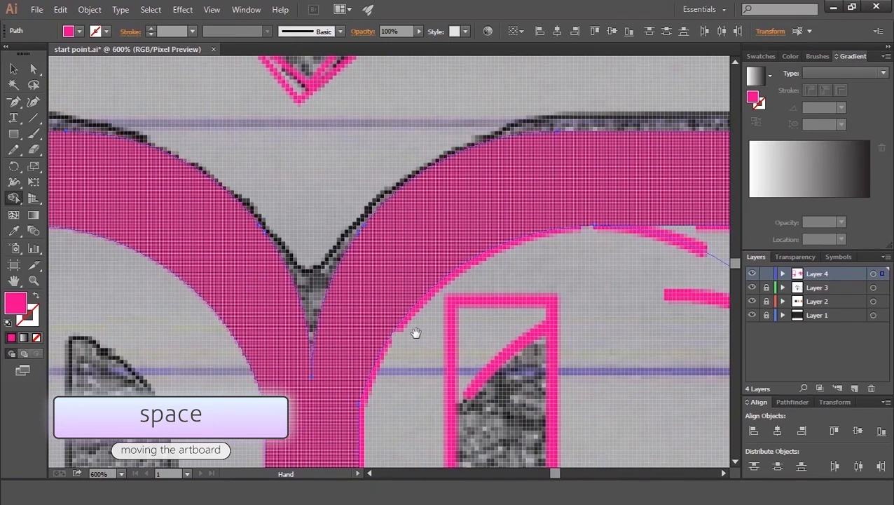
Step: Delete the leftover right circle outlines beside the stem
key(ctrl+minus)
key(ctrl+minus)
key(ctrl+minus)
key(ctrl+minus)
key(ctrl+minus)
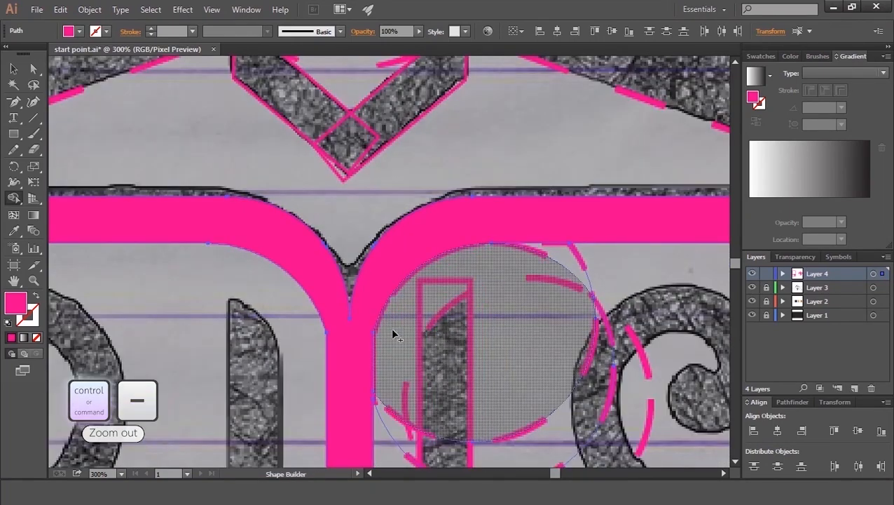
key(ctrl+a)
key(v)
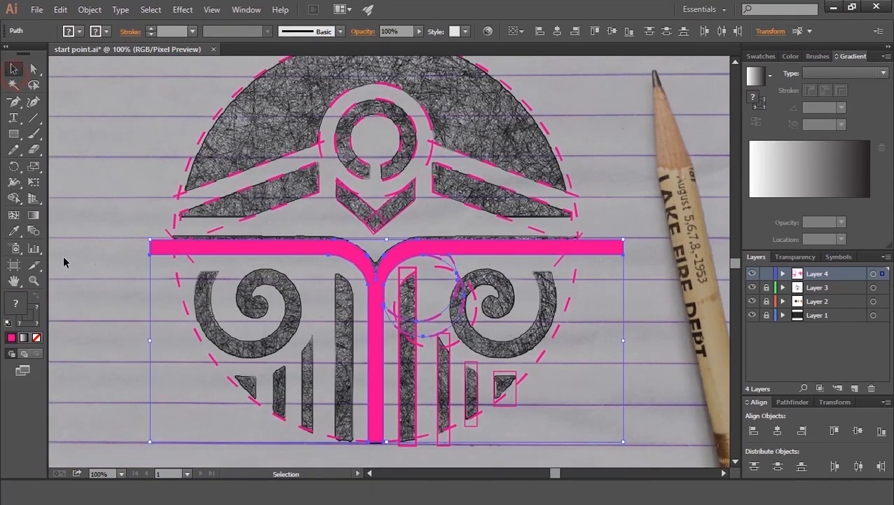
key(ctrl+plus)
key(ctrl+plus)
key(ctrl+plus)
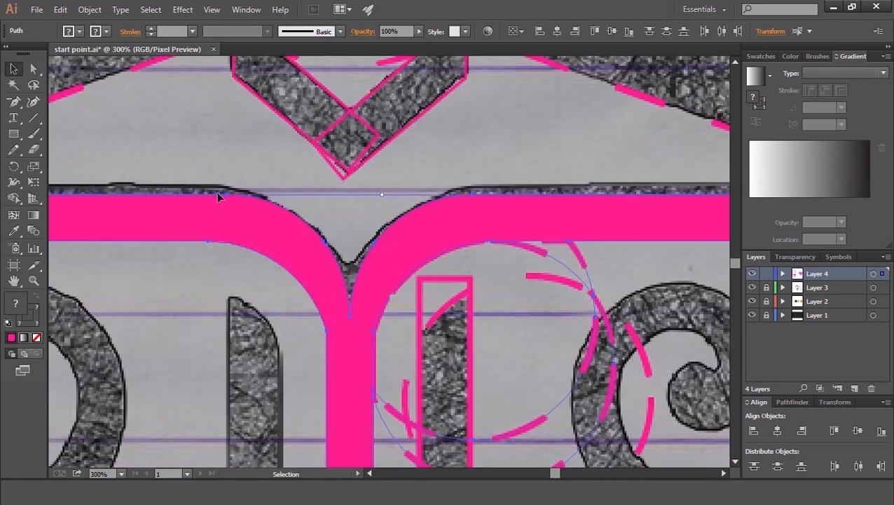
click(228, 154)
click(223, 233)
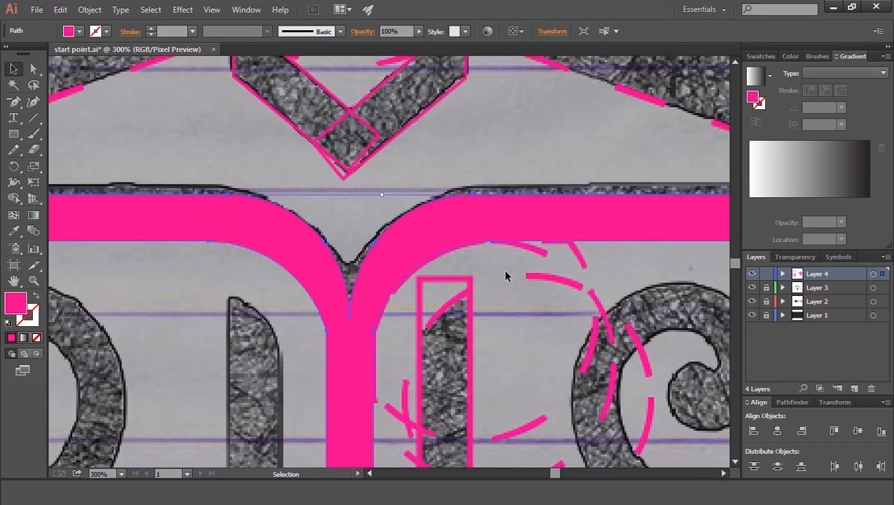
click(581, 264)
key(Delete)
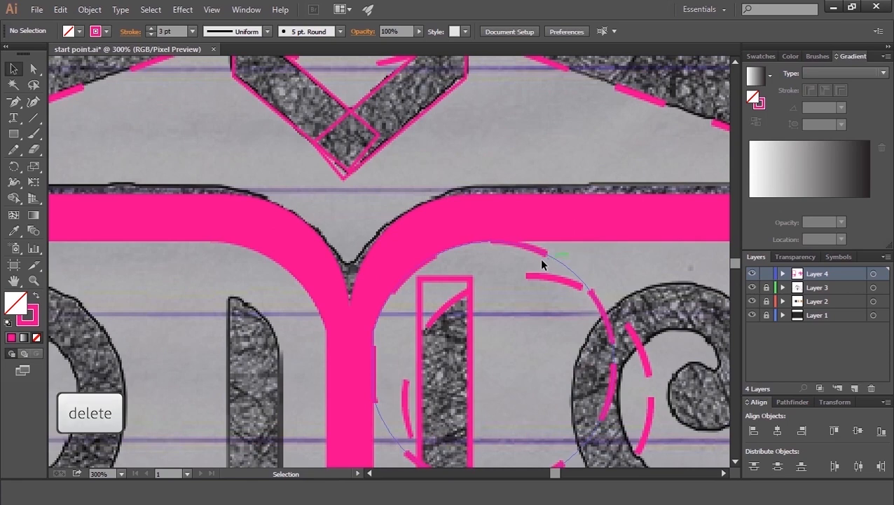
click(554, 257)
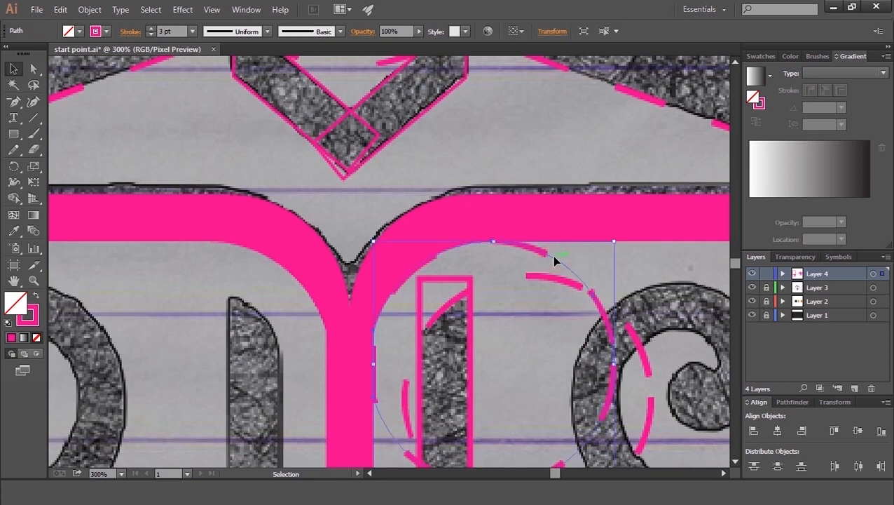
key(Delete)
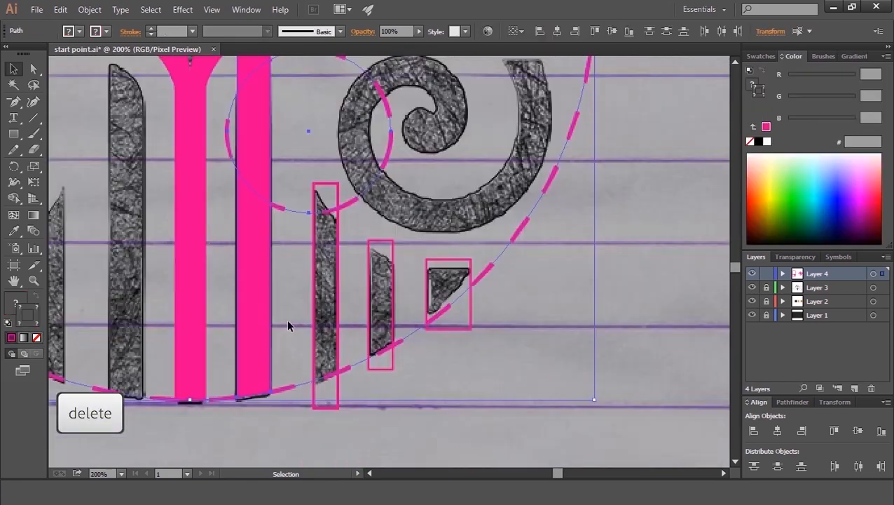
Step: Trim the top of the second vertical bar into a curve using the dashed circle with Shape Builder, deleting the circle remainder
click(289, 323)
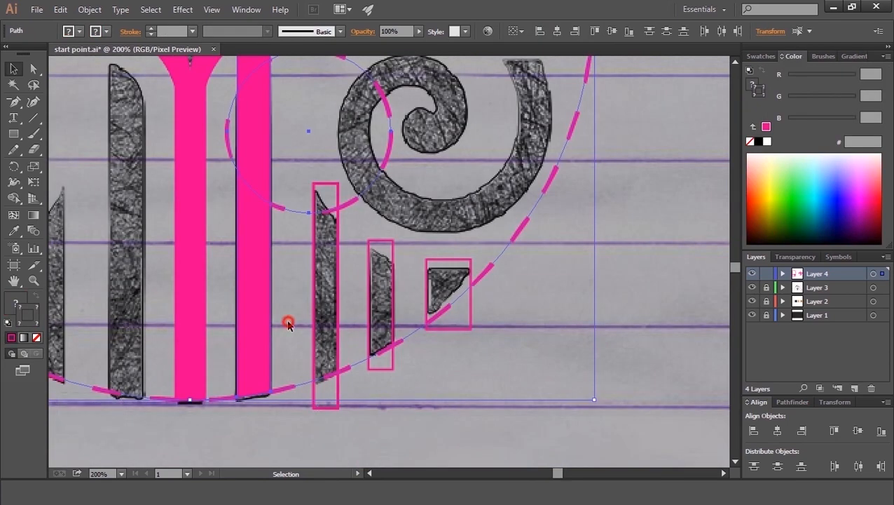
key(space)
drag(375, 189, 370, 353)
click(289, 233)
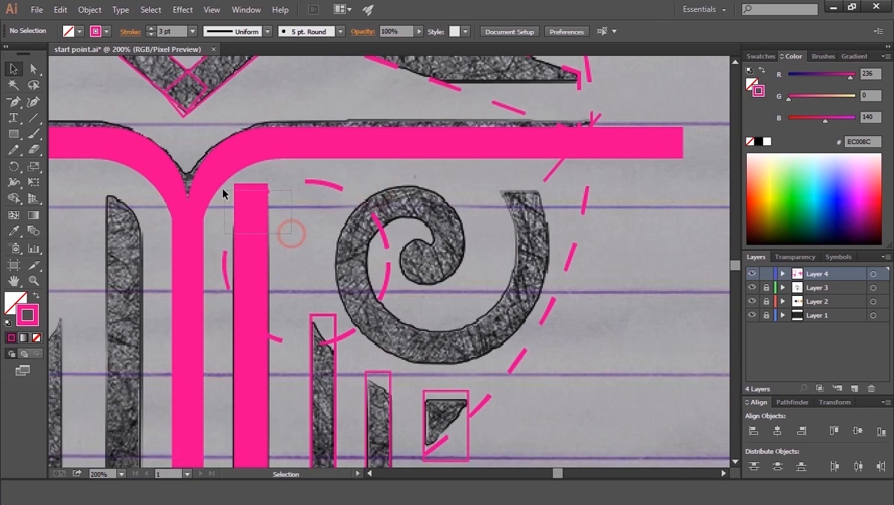
click(13, 197)
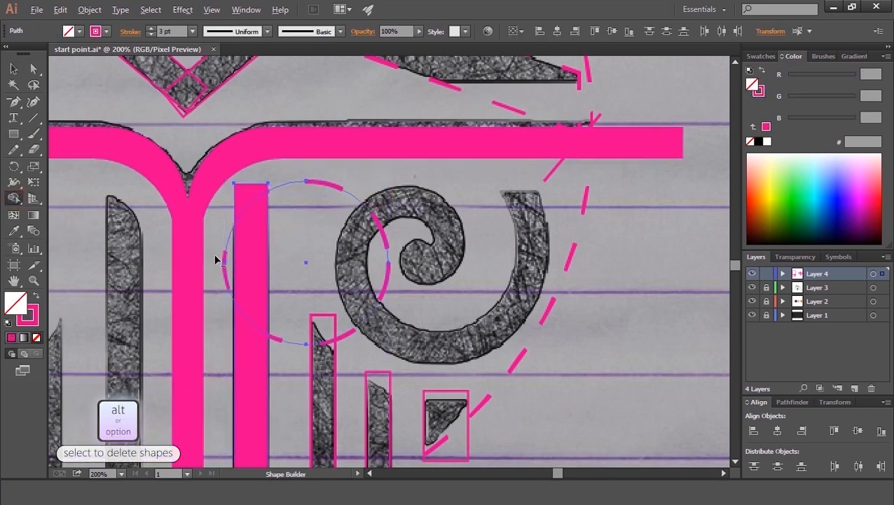
alt+click(241, 202)
click(35, 296)
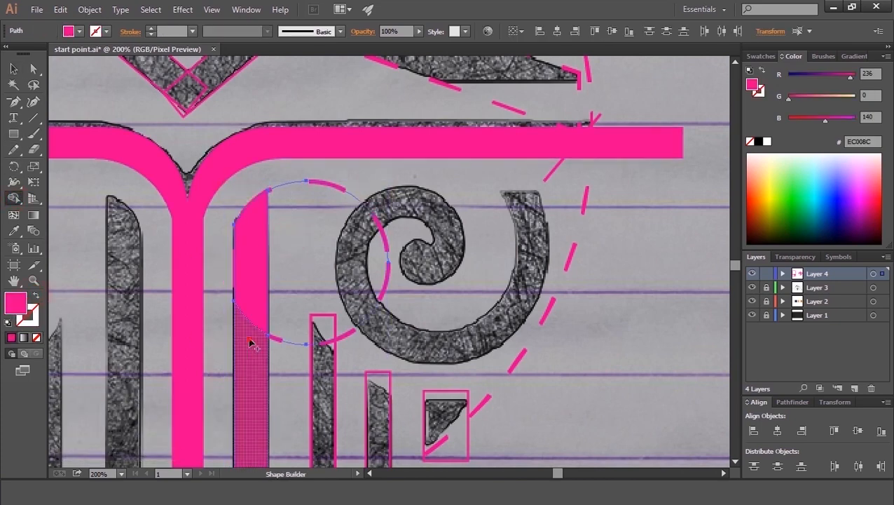
alt+click(324, 177)
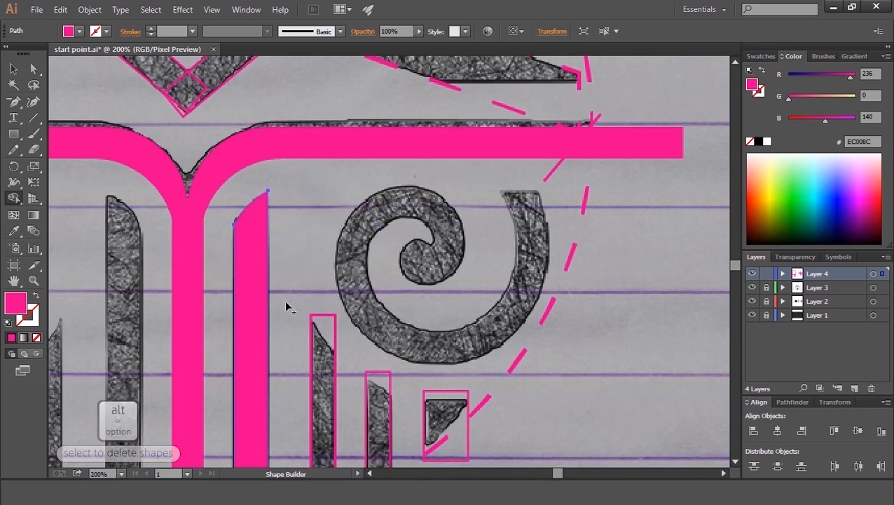
Step: Select the three short bar rectangles on the right and swap their fill and stroke to fill them pink
key(space)
drag(253, 355, 202, 270)
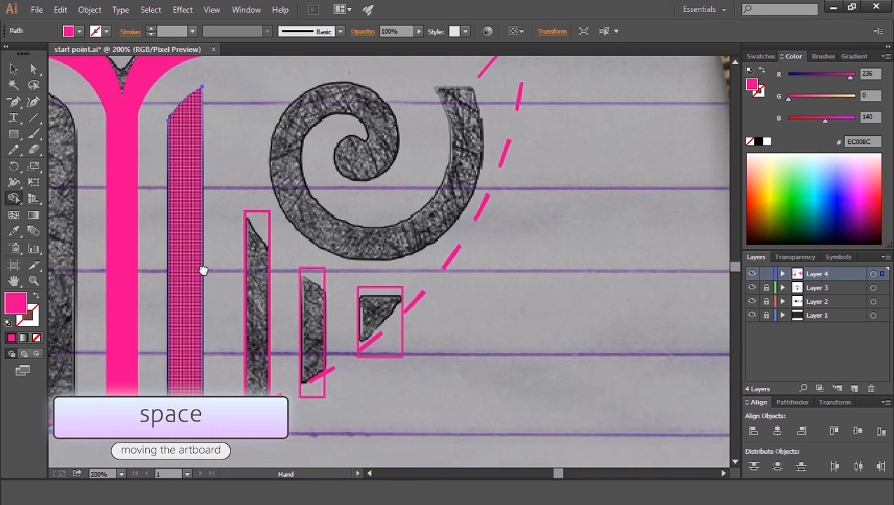
click(14, 68)
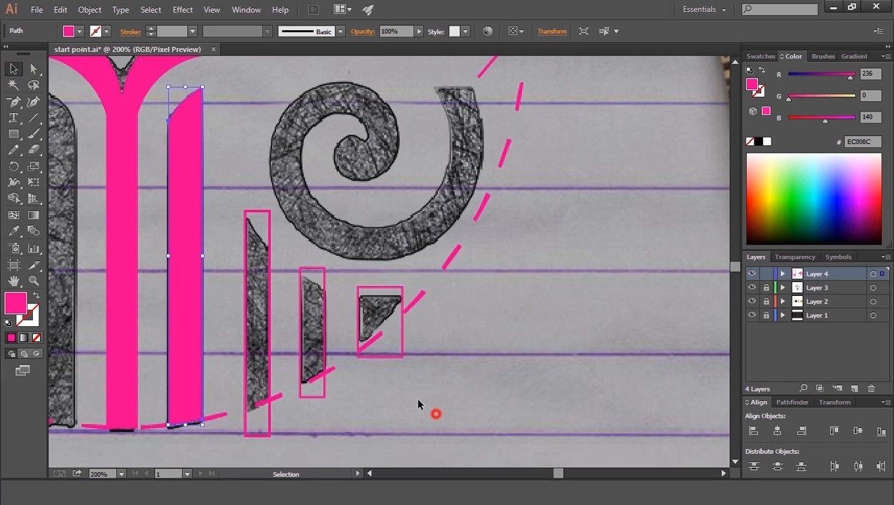
click(424, 408)
drag(236, 296, 362, 303)
drag(195, 303, 193, 304)
click(37, 299)
Step: Trim the short bars and triangle to the large dashed circle with Shape Builder, deleting the parts outside it
click(394, 406)
drag(445, 384, 255, 330)
click(14, 198)
alt+click(391, 346)
alt+click(313, 390)
alt+click(258, 422)
click(14, 69)
click(573, 267)
key(space)
drag(271, 160, 249, 244)
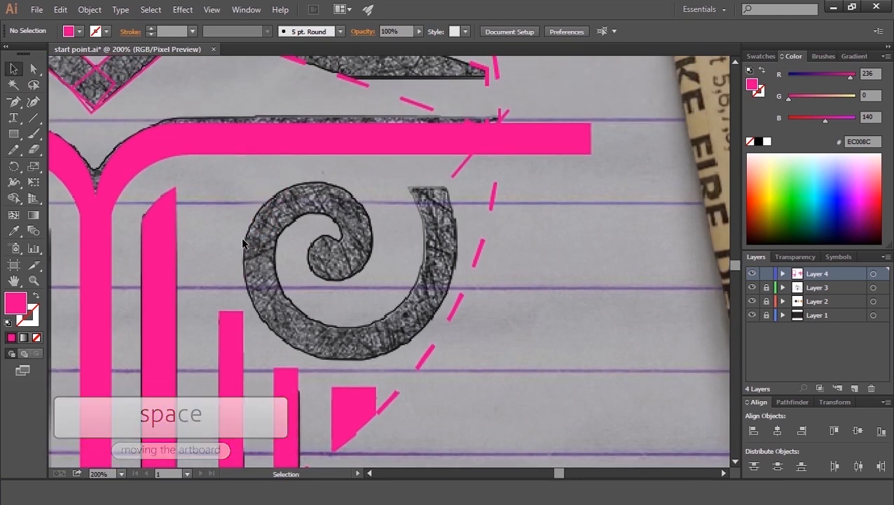
Step: Draw a Pen path along the spiral's centre line, from its inner curl to its outer tip, with a pink stroke and no fill
drag(13, 102, 42, 102)
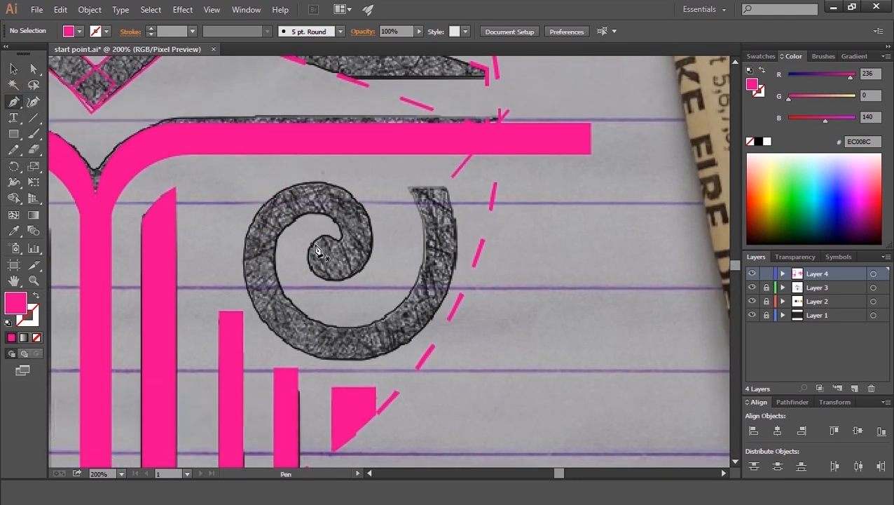
drag(311, 244, 337, 265)
click(333, 260)
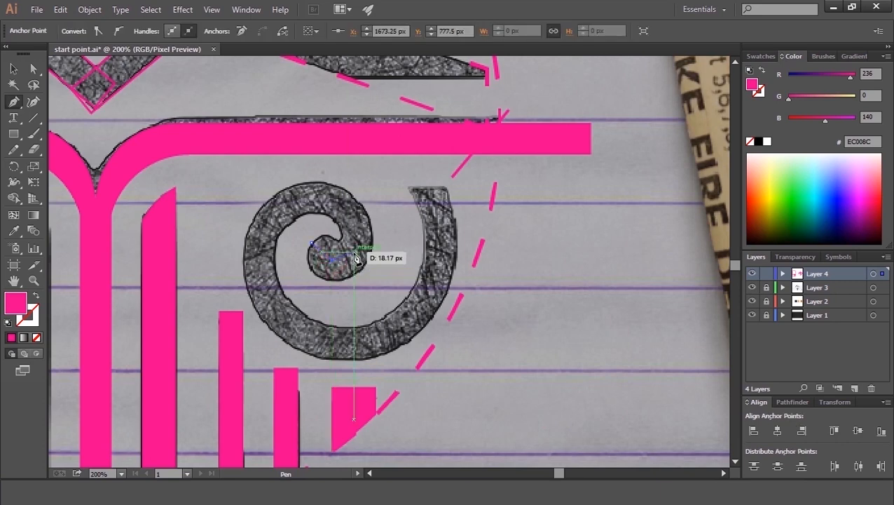
click(354, 250)
drag(355, 251, 36, 332)
key(/)
click(14, 339)
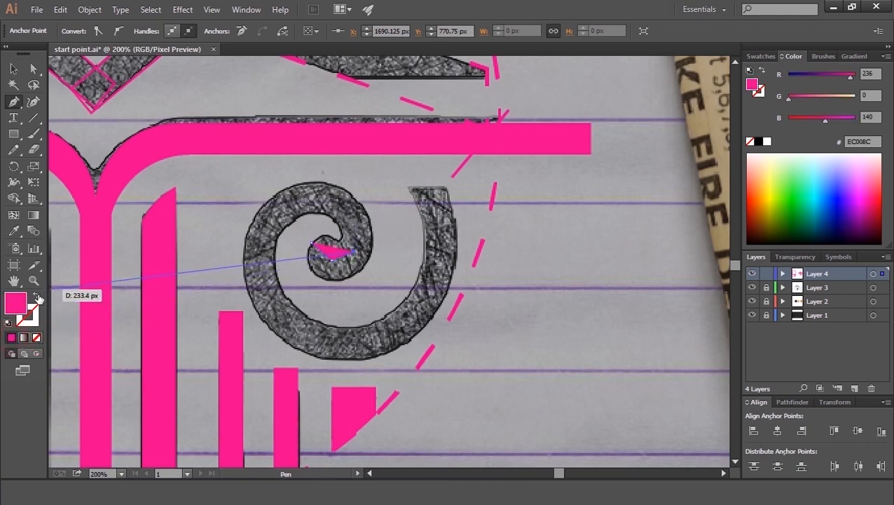
click(37, 296)
drag(106, 28, 299, 199)
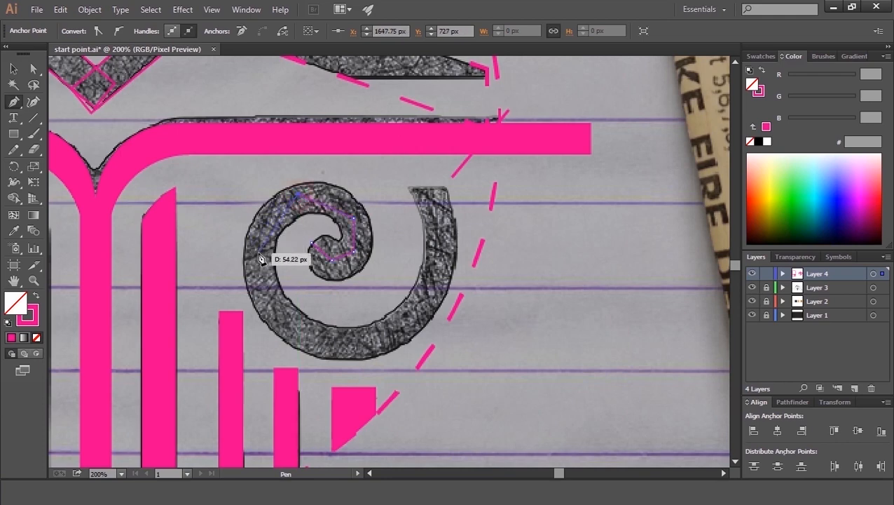
drag(259, 253, 289, 325)
drag(289, 326, 382, 342)
drag(383, 342, 437, 267)
drag(437, 267, 431, 189)
click(431, 187)
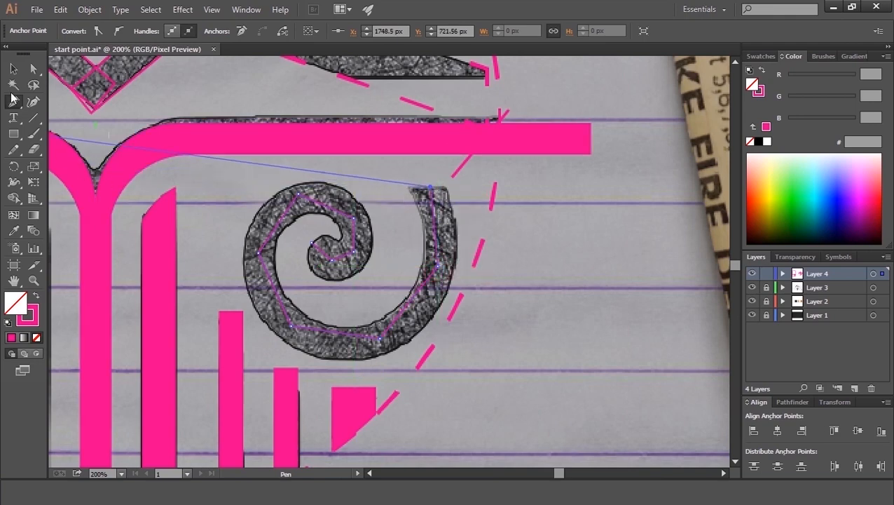
Step: Convert the spiral path's corner points into smooth curves with the Curvature tool
click(33, 101)
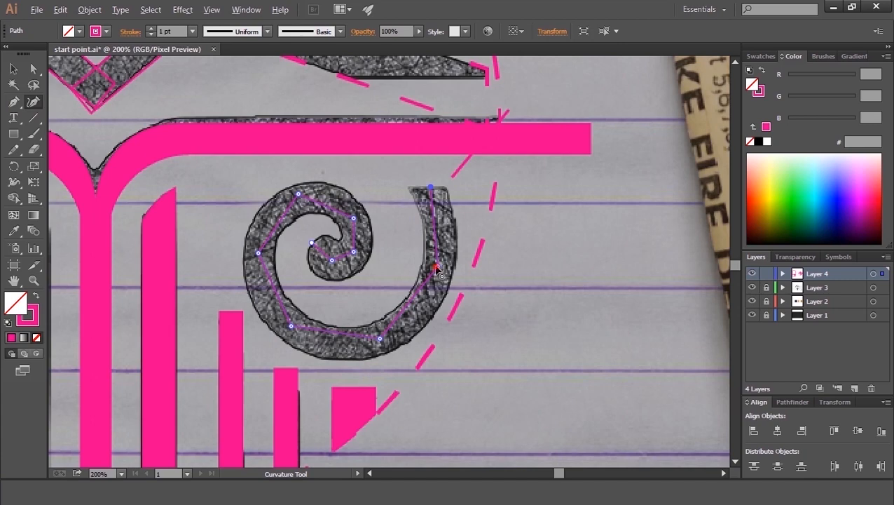
double_click(380, 339)
double_click(292, 325)
double_click(258, 253)
double_click(299, 194)
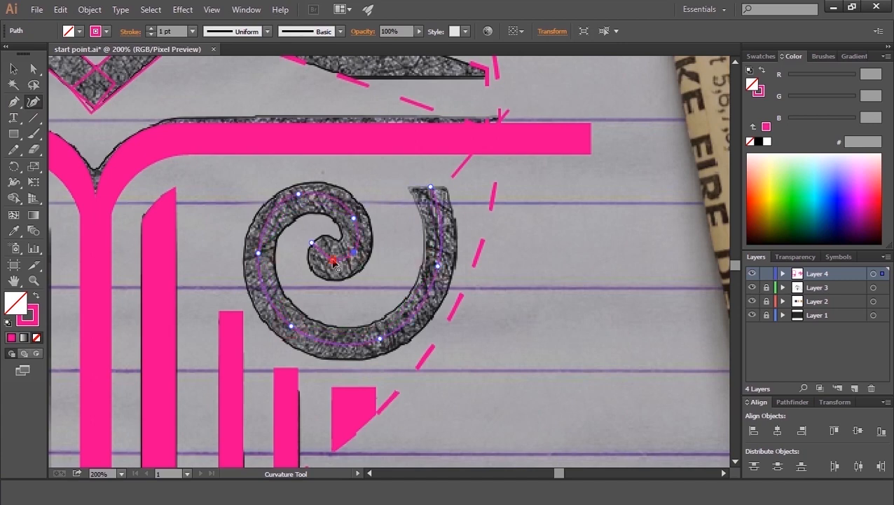
Step: Increase the spiral path's stroke weight to 23 pt
click(13, 68)
click(151, 29)
click(151, 29)
click(151, 28)
click(150, 29)
click(151, 28)
click(151, 29)
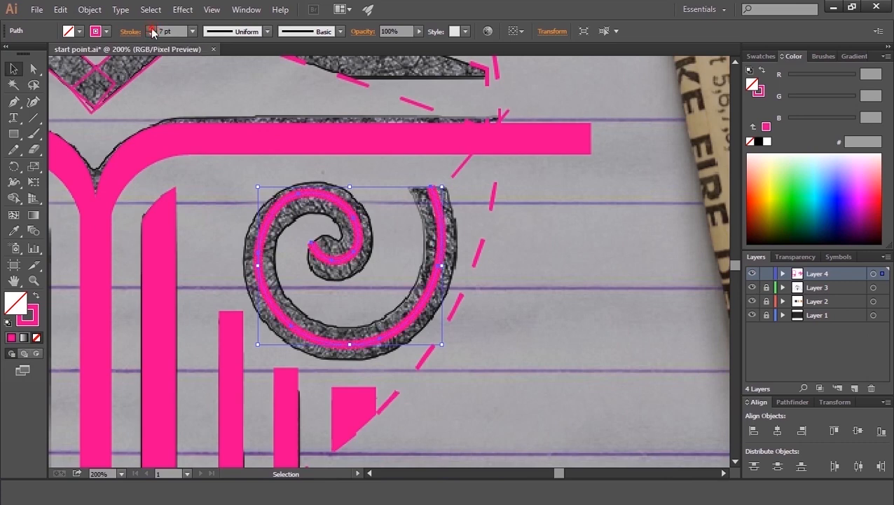
click(152, 30)
click(152, 29)
click(152, 30)
click(151, 30)
click(151, 30)
click(151, 30)
click(151, 30)
click(151, 29)
click(152, 30)
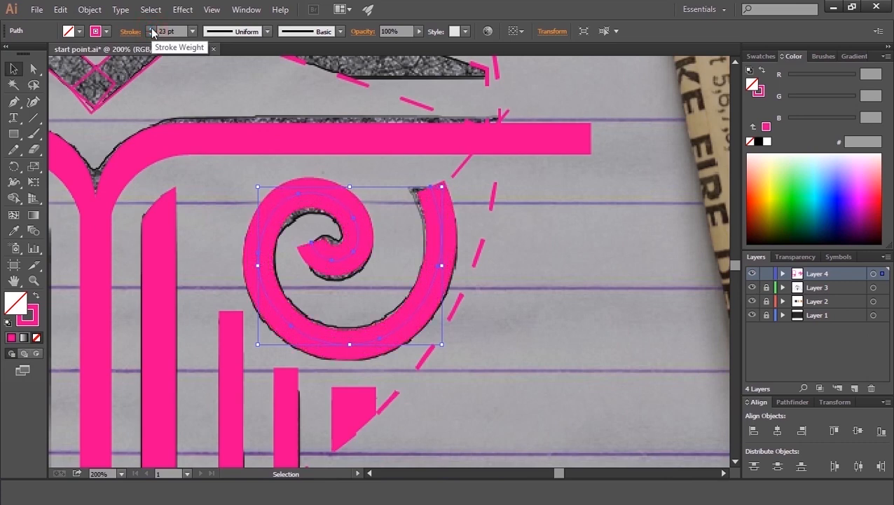
Step: Set the spiral stroke to round caps and round corners
click(130, 31)
click(68, 64)
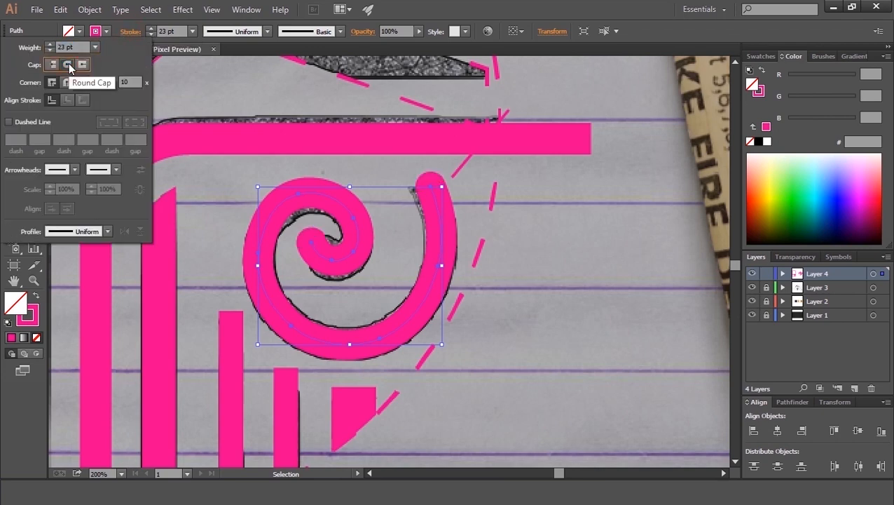
click(68, 84)
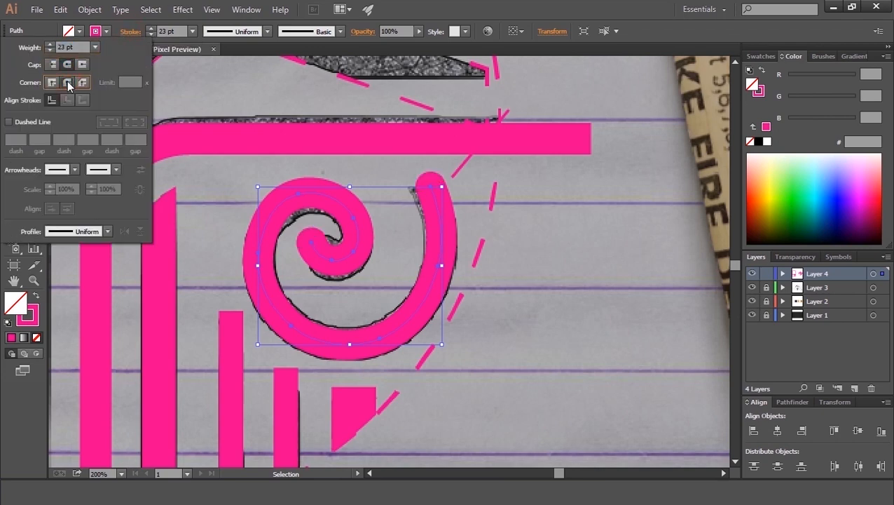
Step: Increase the spiral path's stroke weight to 25 pt
click(122, 29)
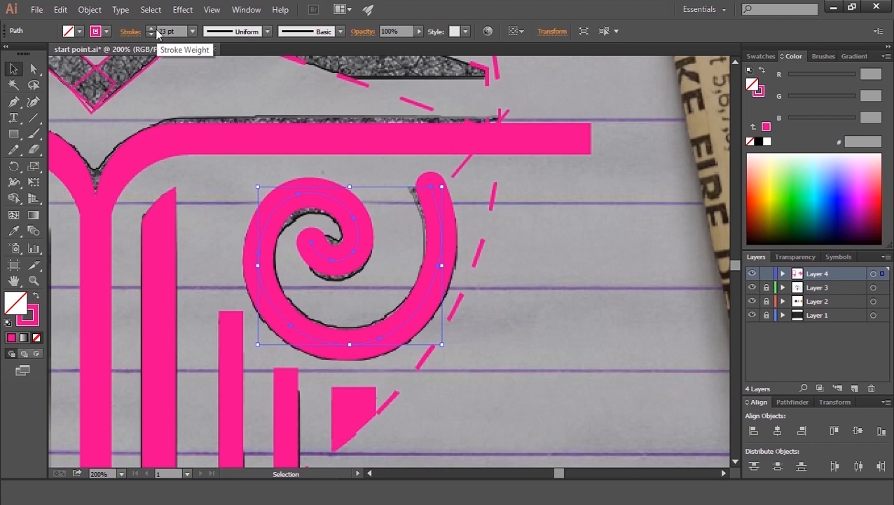
click(151, 28)
click(150, 28)
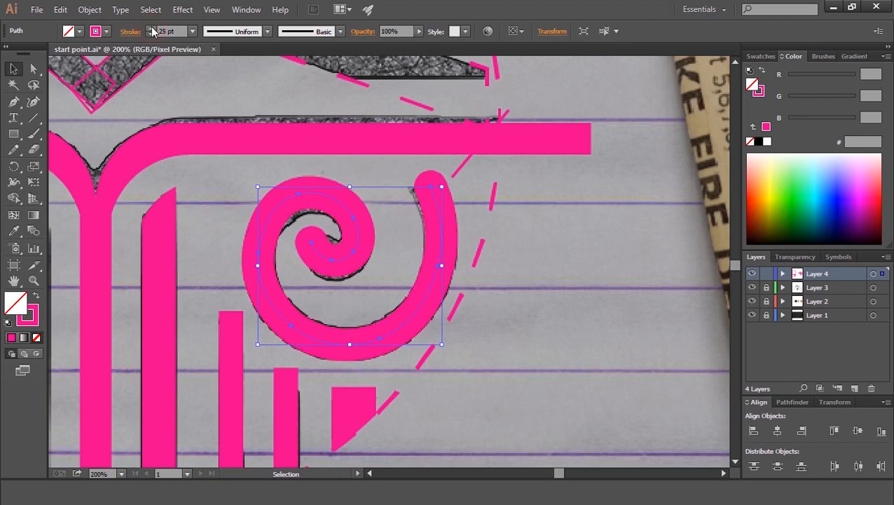
Step: Expand the spiral's fill and stroke into a filled outline shape
click(89, 9)
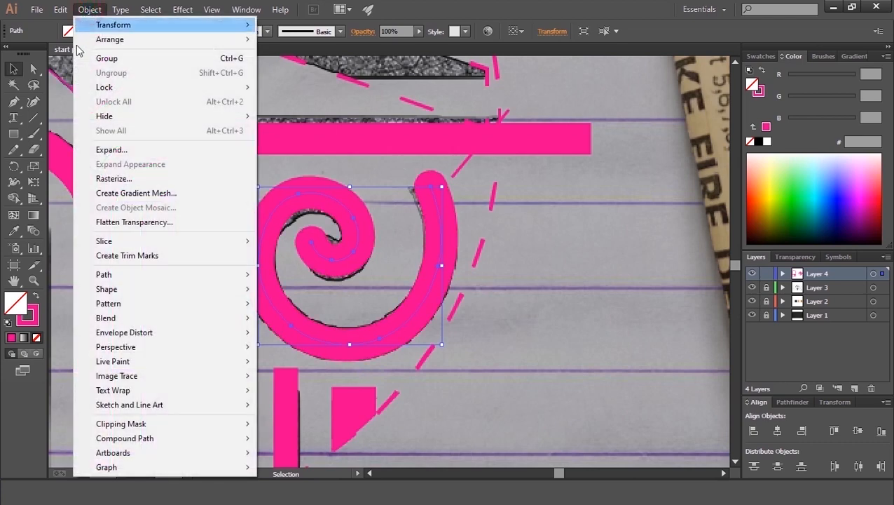
click(127, 156)
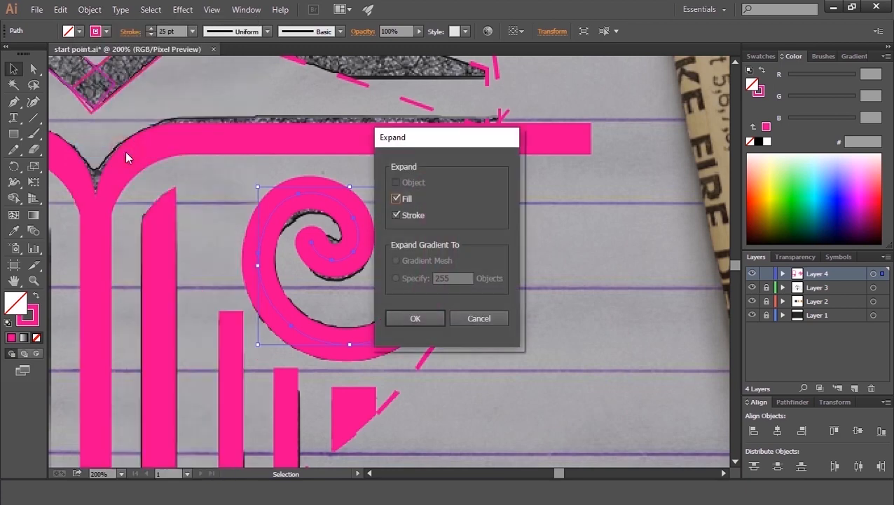
click(415, 318)
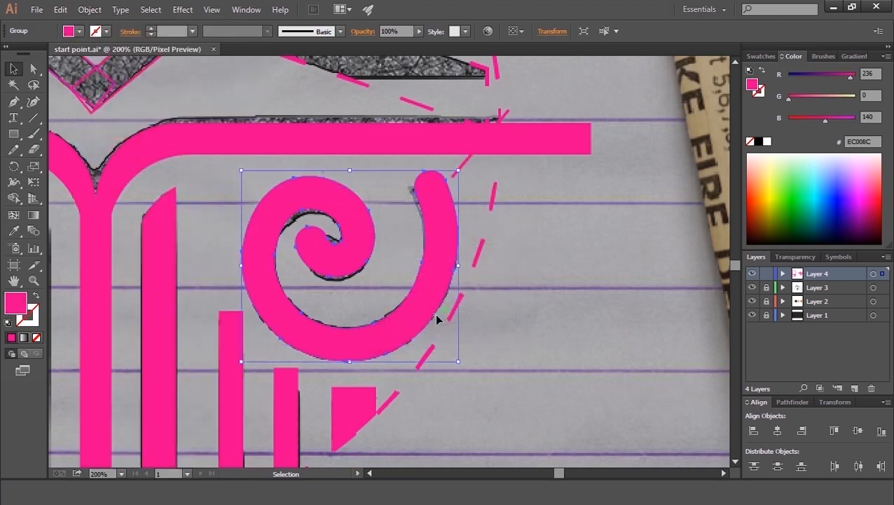
Step: Reshape the expanded spiral's inner curl and inner edge with the Curvature tool to follow the sketch
click(33, 101)
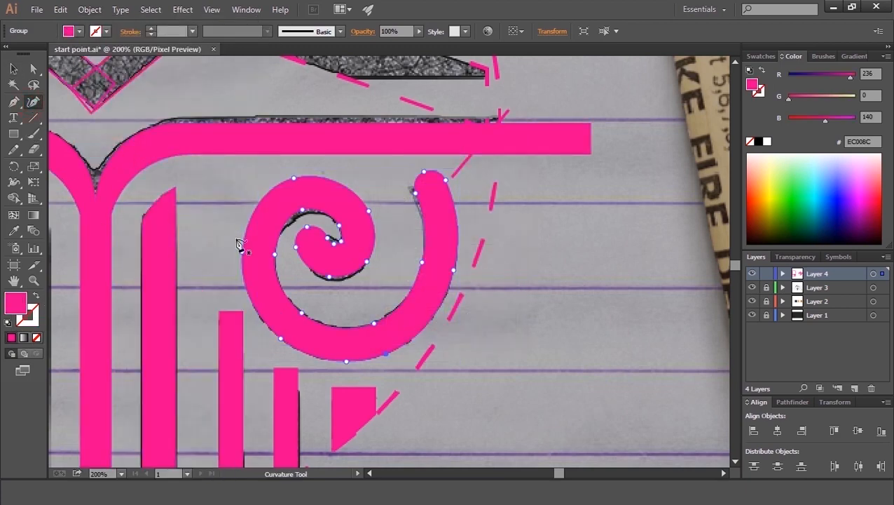
key(ctrl+plus)
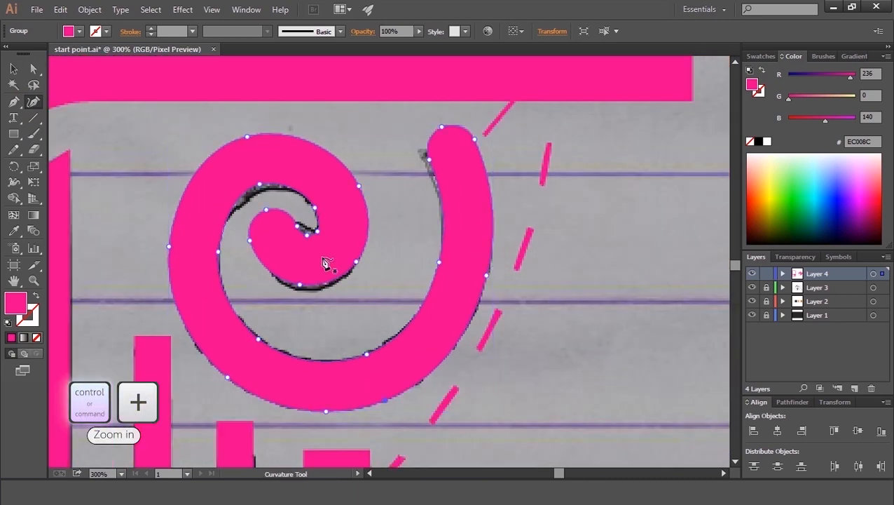
key(space)
drag(317, 263, 345, 270)
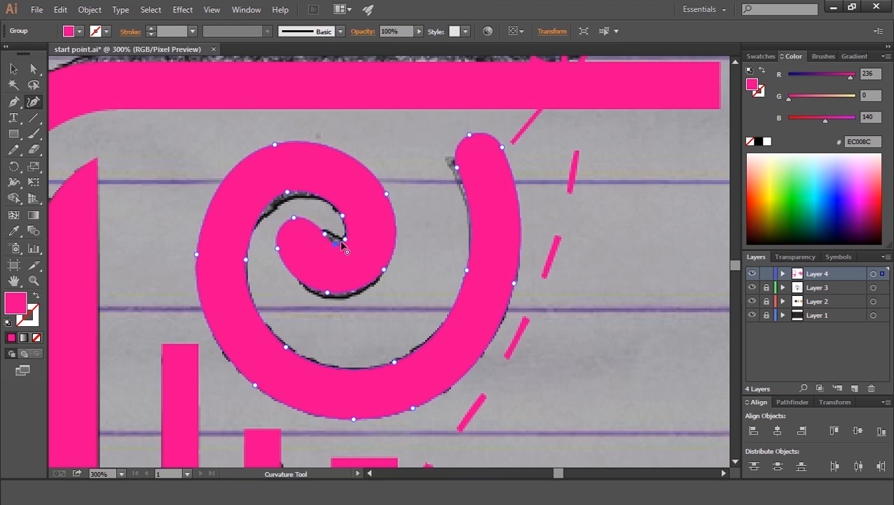
drag(341, 243, 331, 232)
click(312, 232)
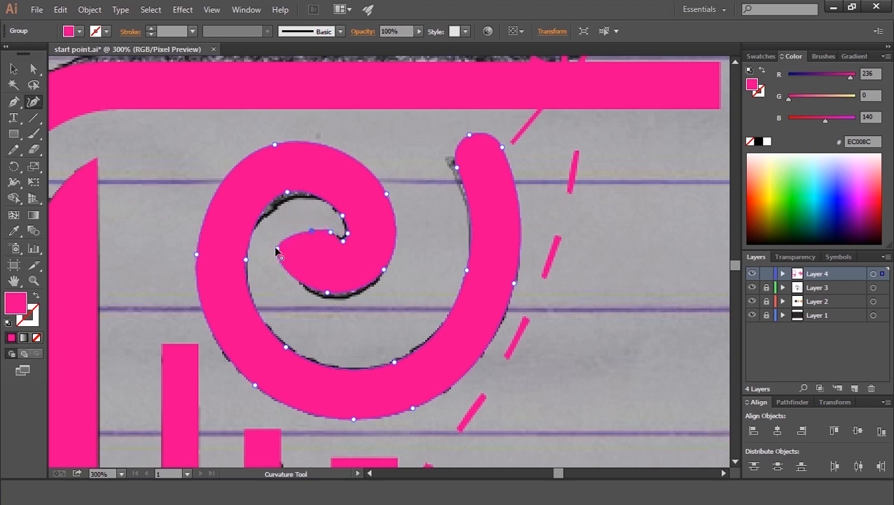
click(324, 298)
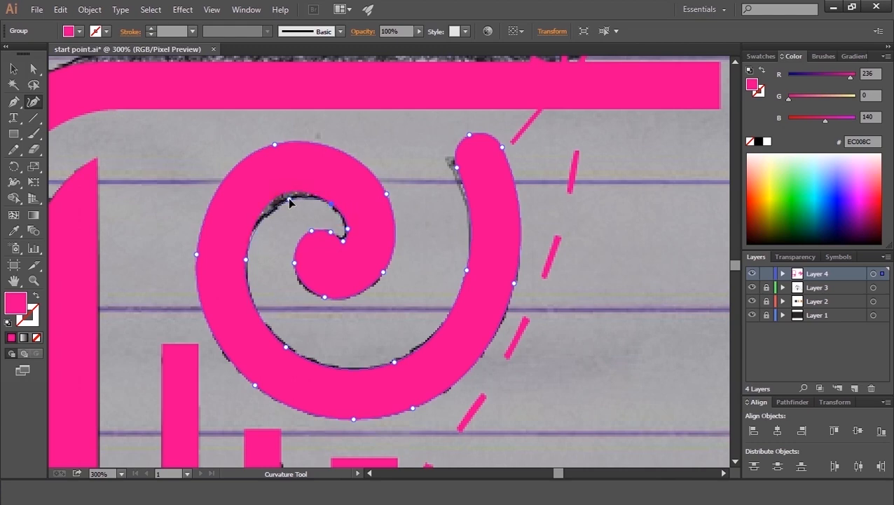
click(235, 260)
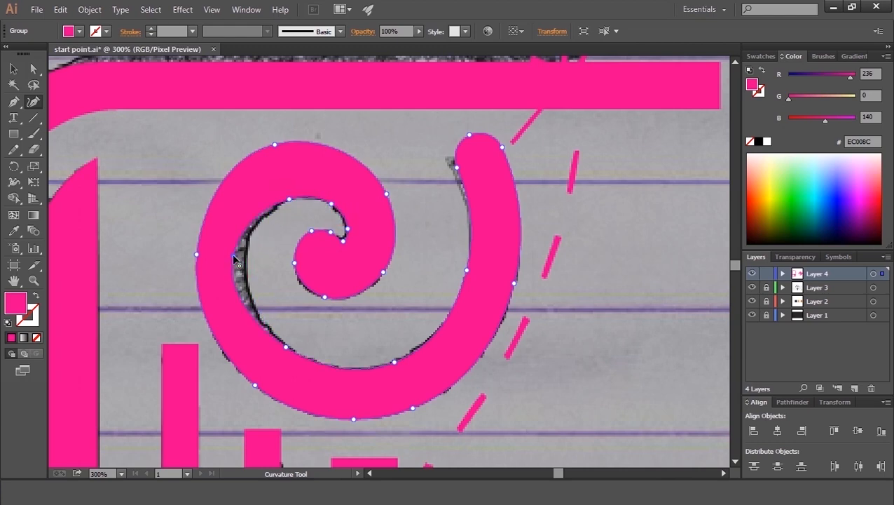
drag(244, 258, 244, 255)
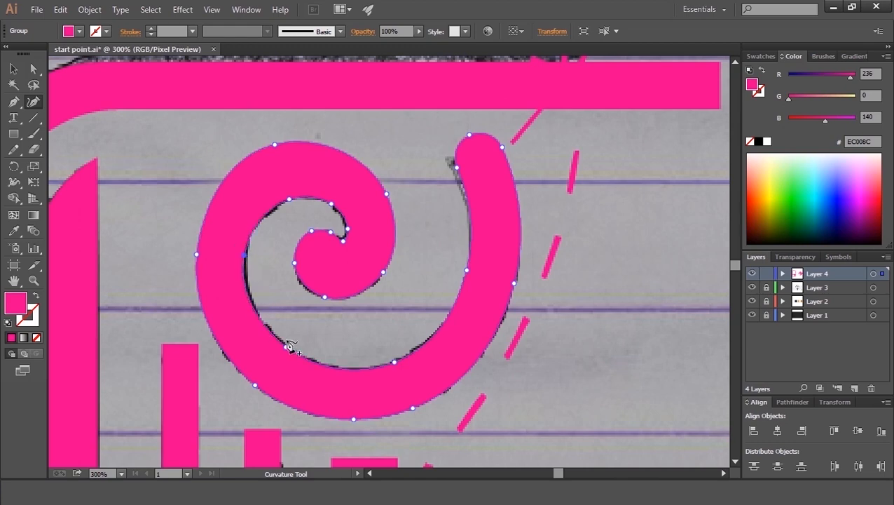
mouse_move(287, 350)
mouse_down()
mouse_move(279, 365)
mouse_move(301, 354)
mouse_up()
Step: Adjust the points along the spiral outline's tip and outer edge with the Curvature tool to match the sketch
click(475, 279)
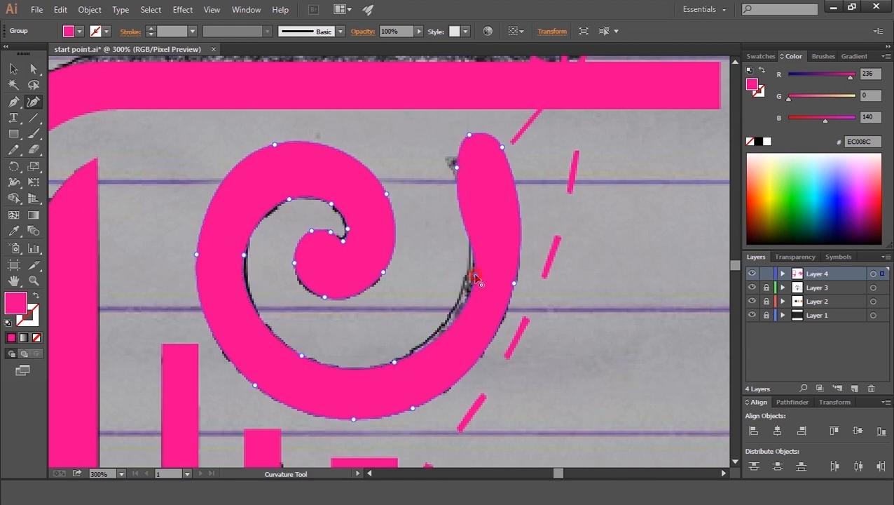
drag(465, 269, 465, 269)
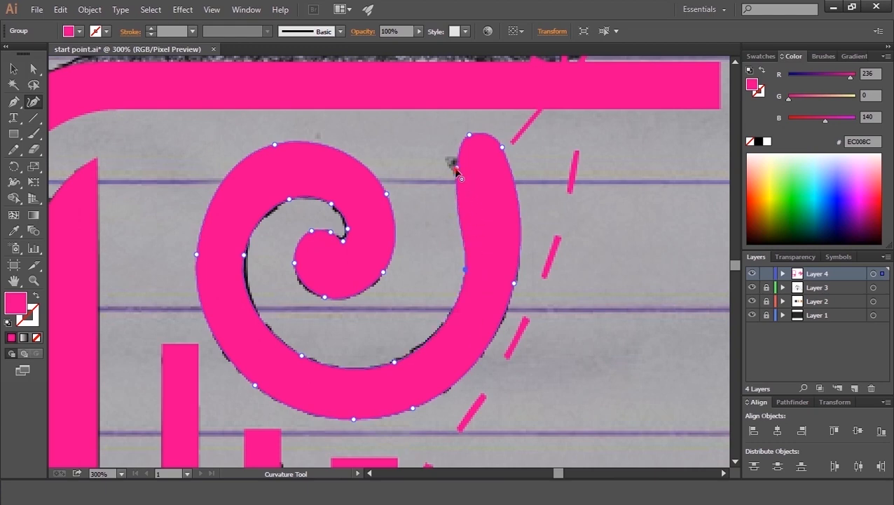
drag(467, 193, 471, 218)
drag(441, 137, 435, 137)
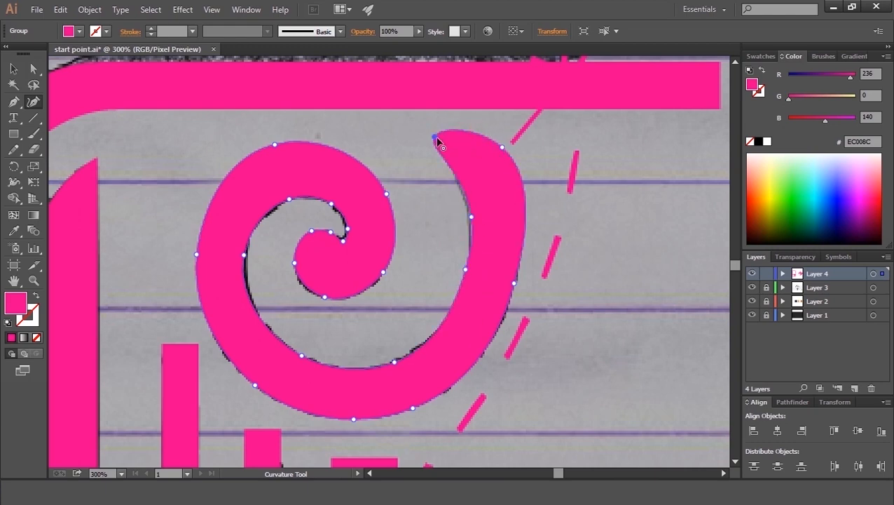
drag(471, 216, 471, 219)
click(470, 219)
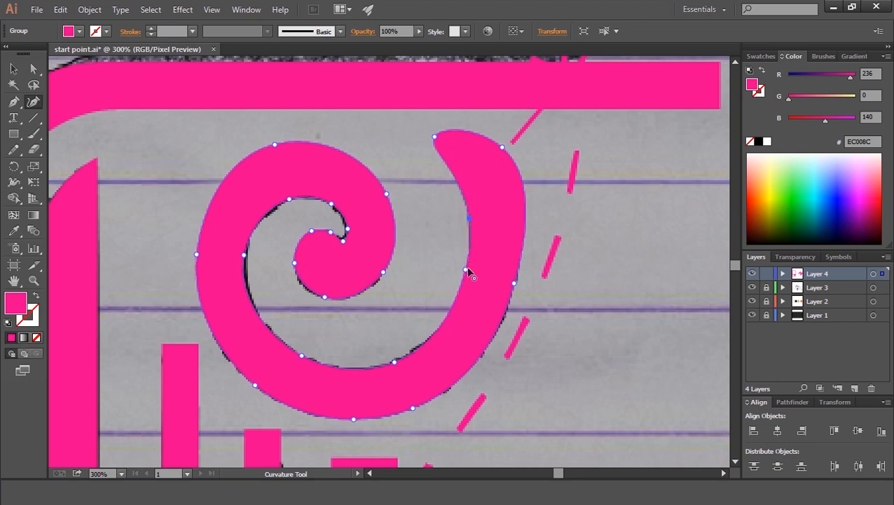
click(461, 299)
mouse_move(435, 136)
mouse_down()
mouse_move(448, 140)
mouse_move(440, 138)
mouse_up()
drag(501, 149, 470, 124)
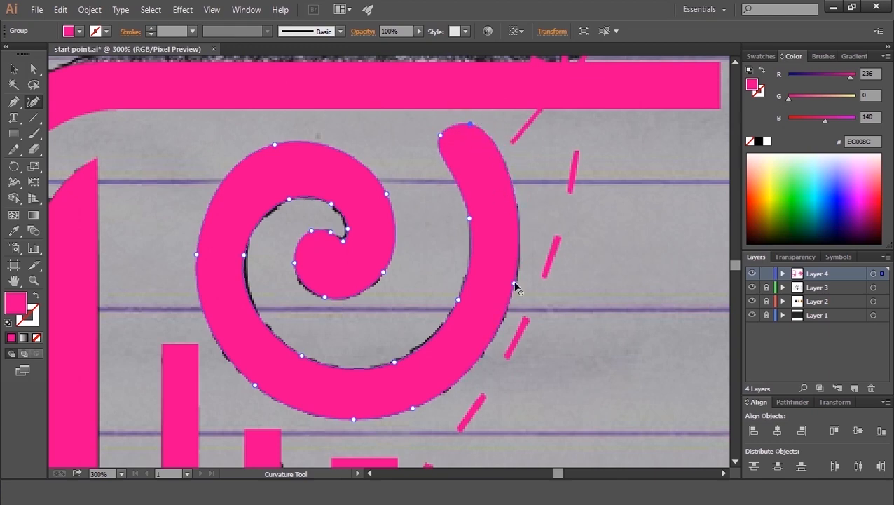
click(416, 403)
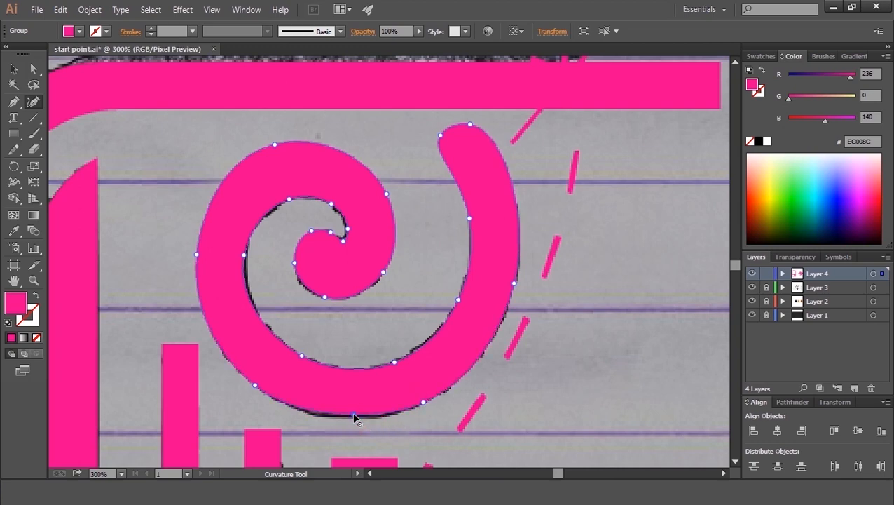
click(244, 256)
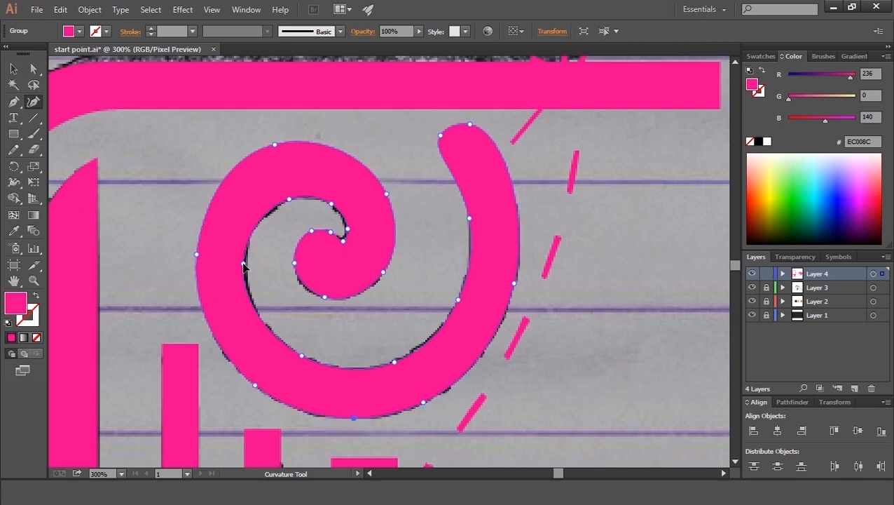
click(276, 151)
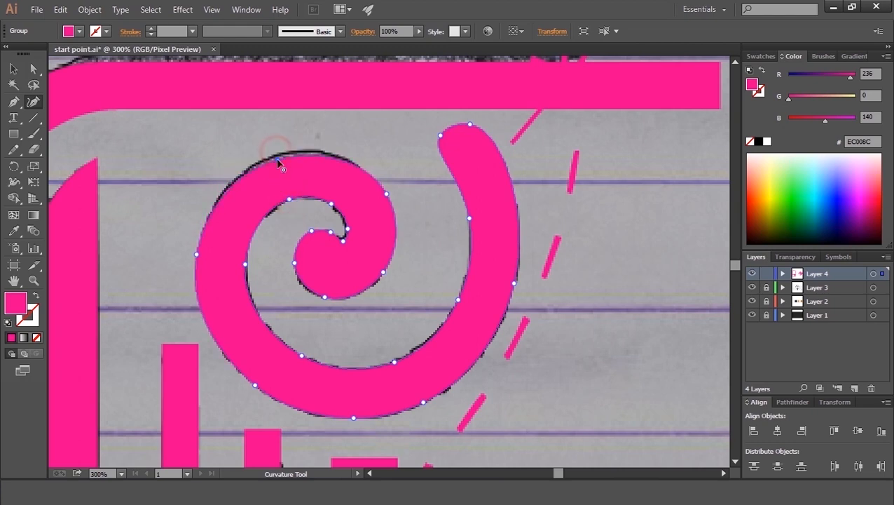
Step: Lower the spiral's opacity to 47% and refine its outer edge points to fit the sketched outline
click(419, 31)
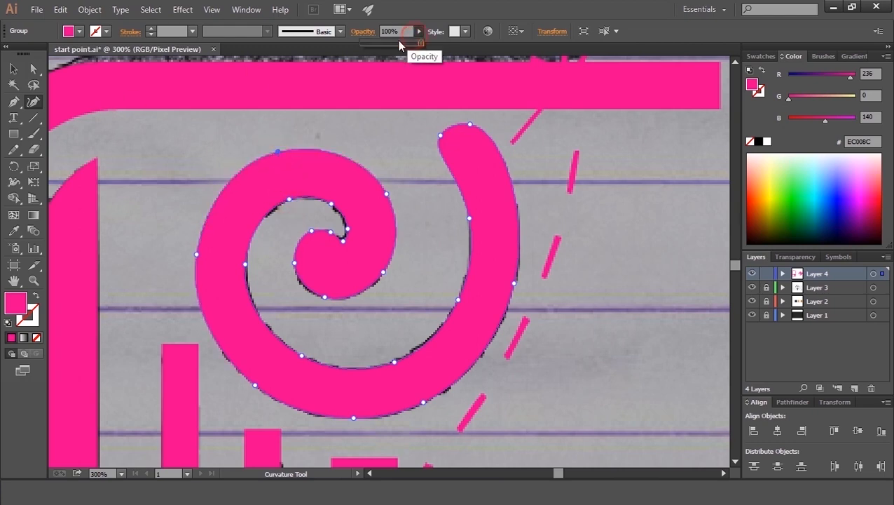
click(390, 43)
drag(197, 253, 198, 262)
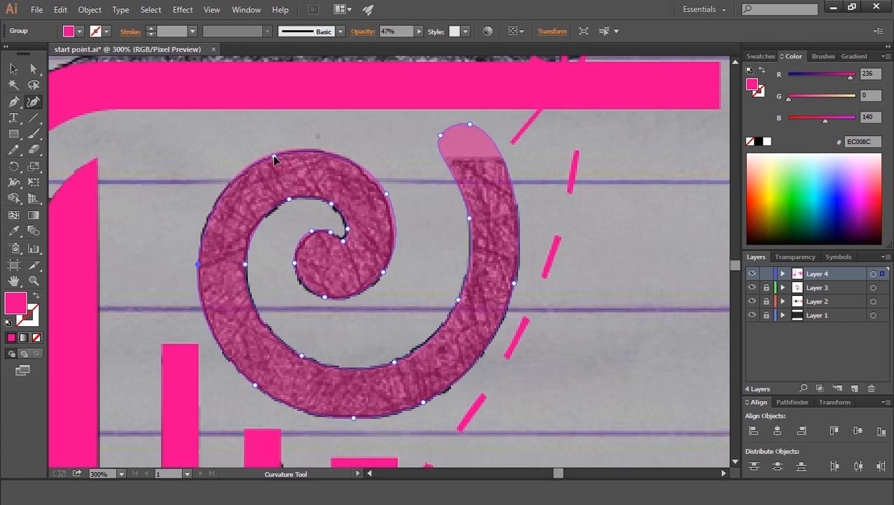
click(382, 189)
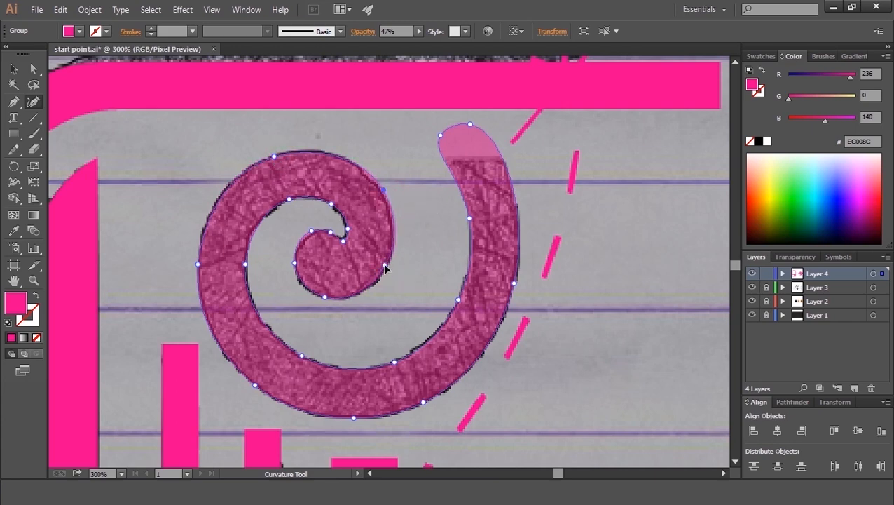
click(386, 204)
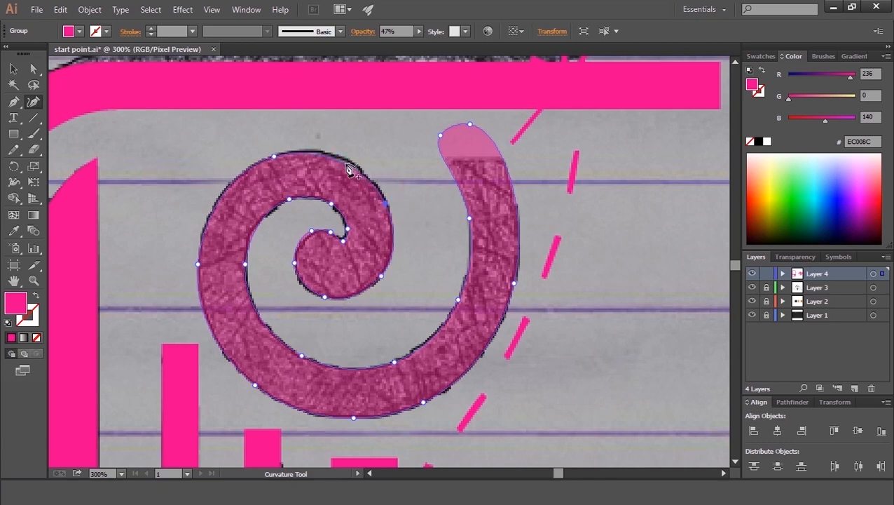
click(338, 157)
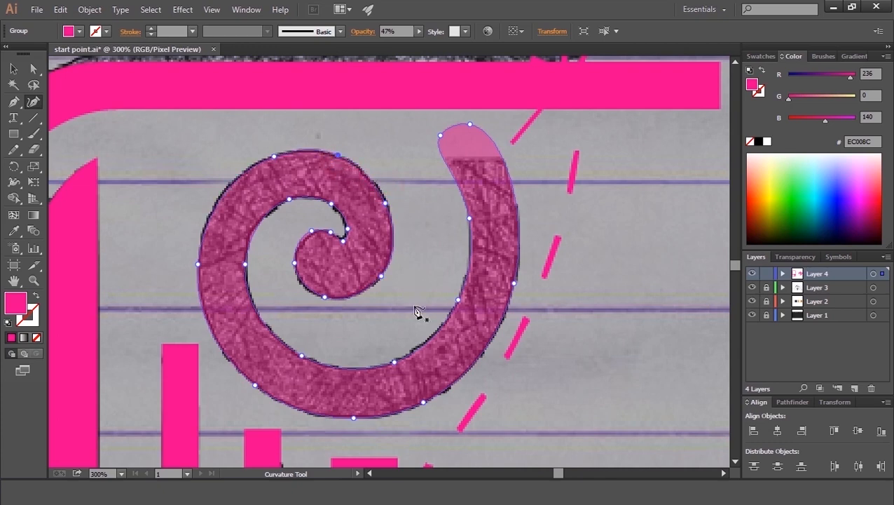
Step: Draw a straight horizontal line across the spiral's outer tip with the Line Segment tool
click(32, 118)
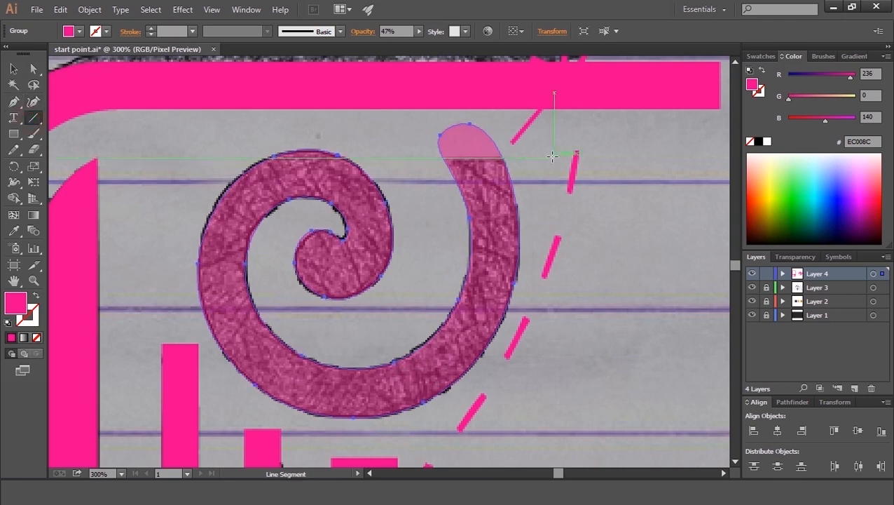
drag(552, 155, 401, 157)
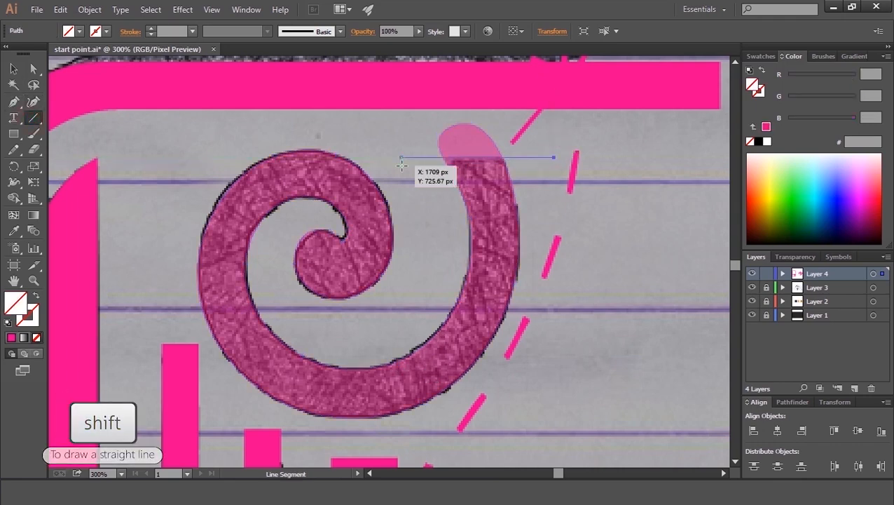
key(Down)
key(Up)
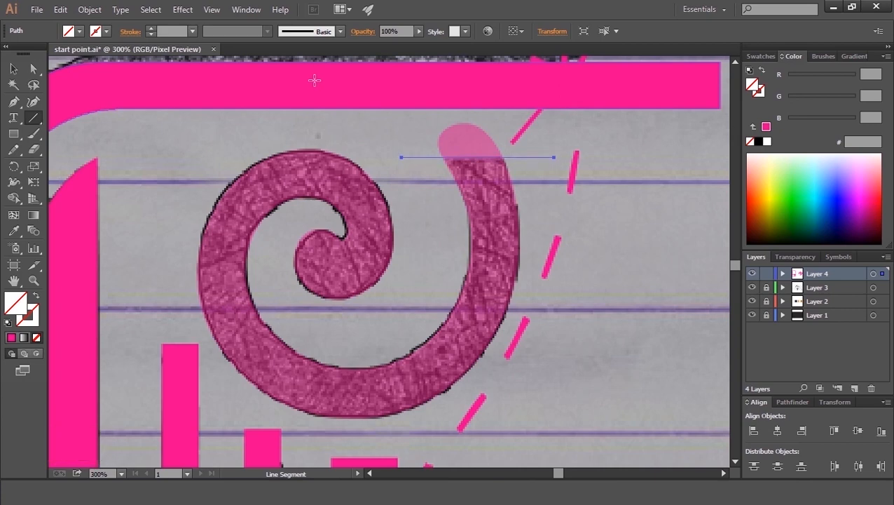
Step: Delete the spiral's rounded tip above the line with Shape Builder and restore the spiral's opacity to 100%
click(13, 69)
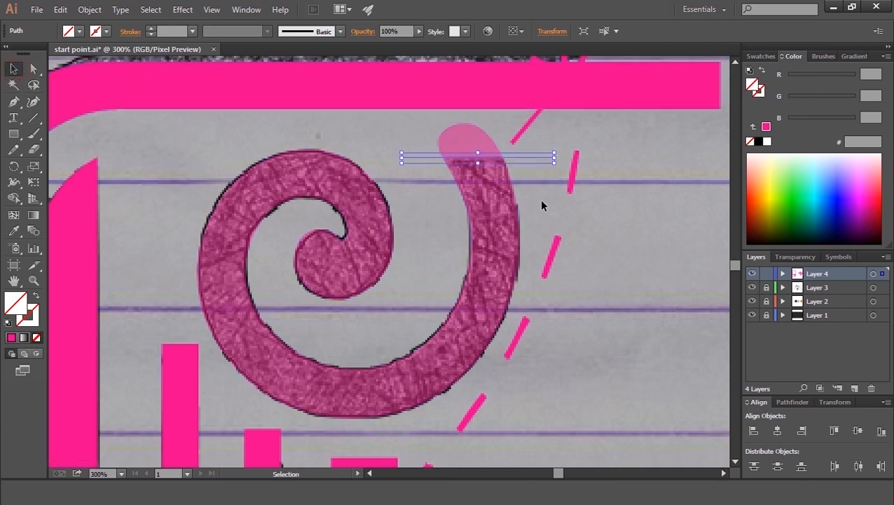
shift+click(457, 166)
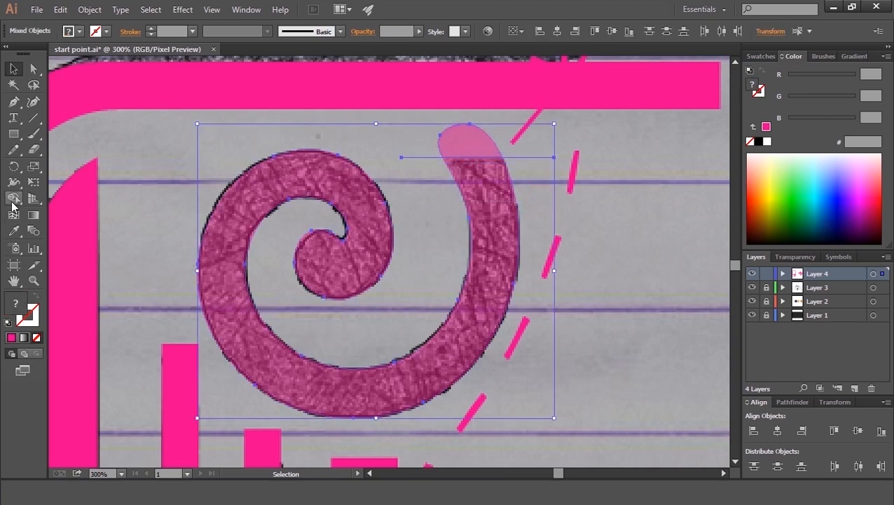
click(12, 199)
alt+click(470, 140)
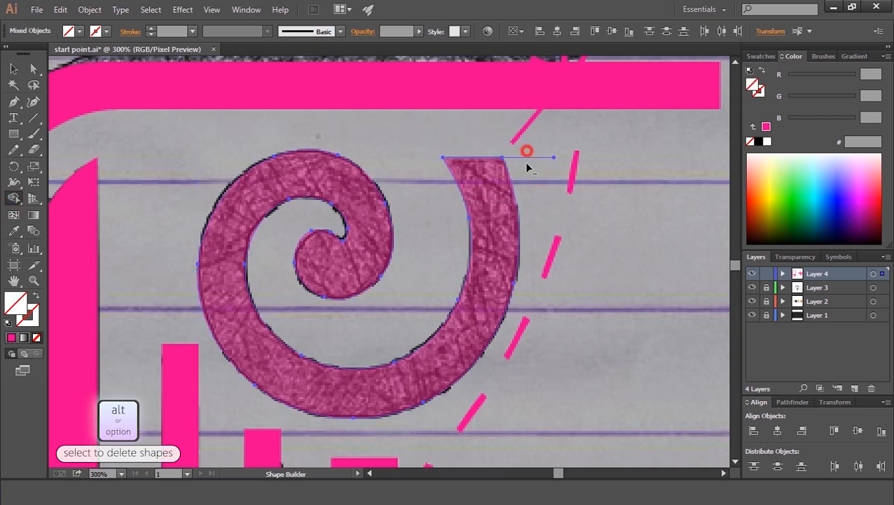
click(13, 70)
click(371, 126)
click(344, 170)
click(420, 32)
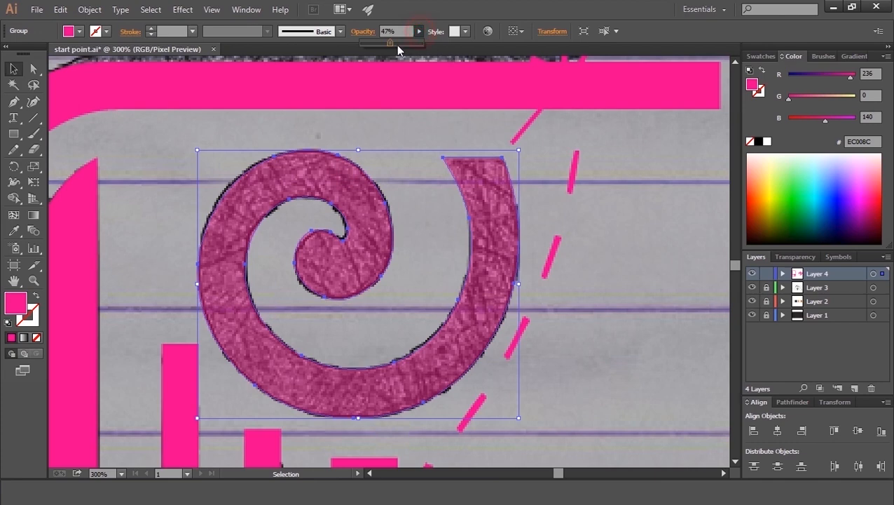
Step: Select the two vertical bars and the triangle below the spiral and lower their opacity to 31%
click(160, 194)
drag(241, 350, 260, 239)
shift+click(365, 369)
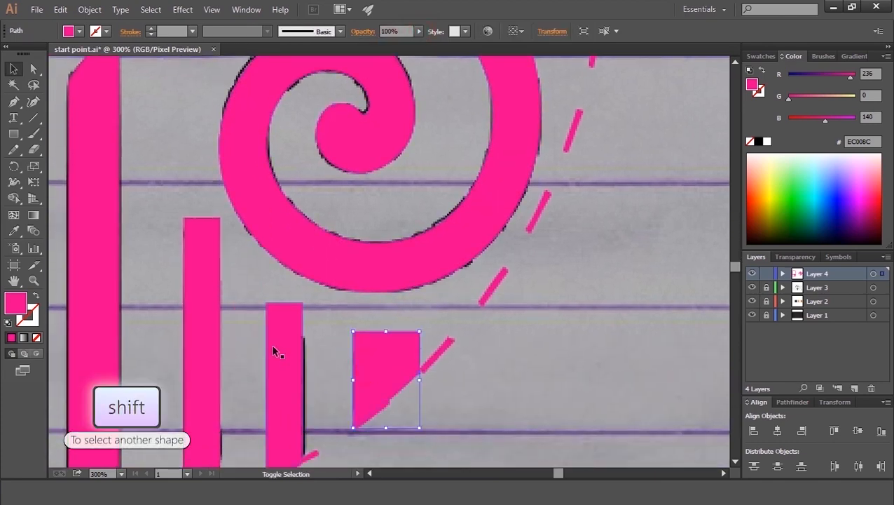
shift+click(271, 343)
shift+click(200, 317)
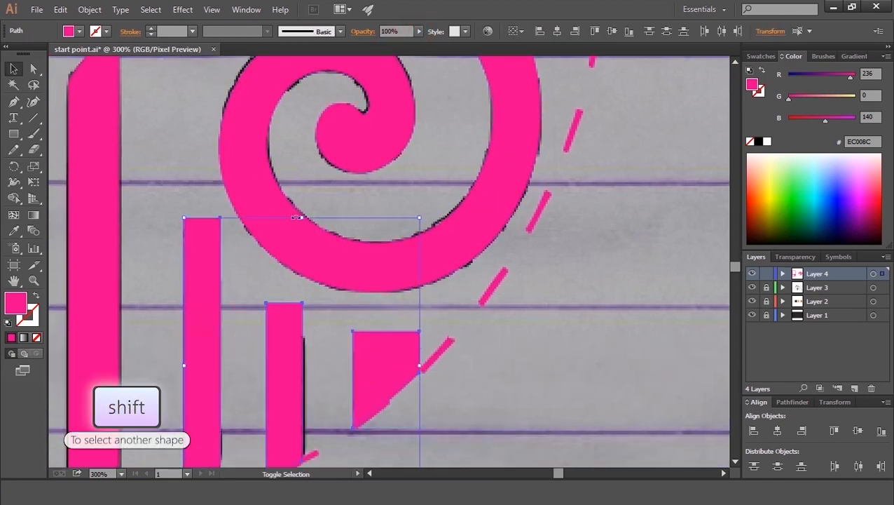
click(416, 32)
drag(418, 31, 381, 43)
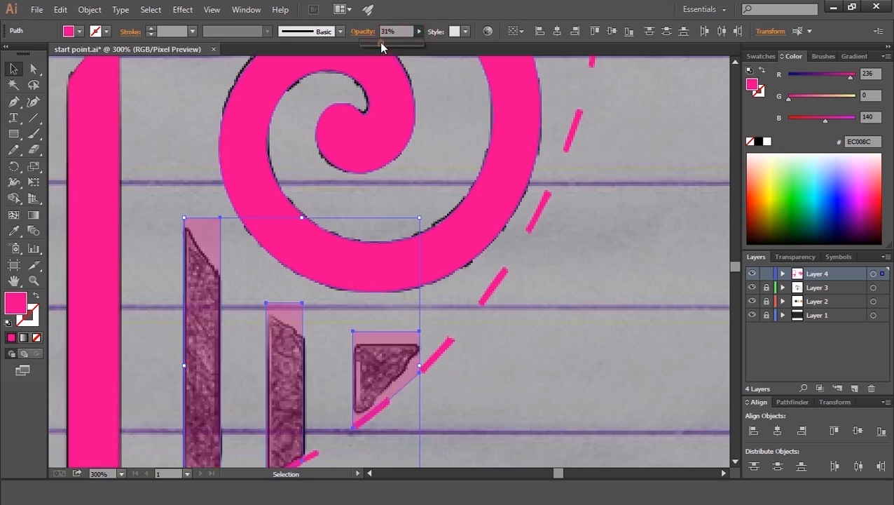
Step: Offset the spiral's path outward by 27 px with the Offset Path command, previewing the result
click(196, 143)
click(249, 188)
click(61, 10)
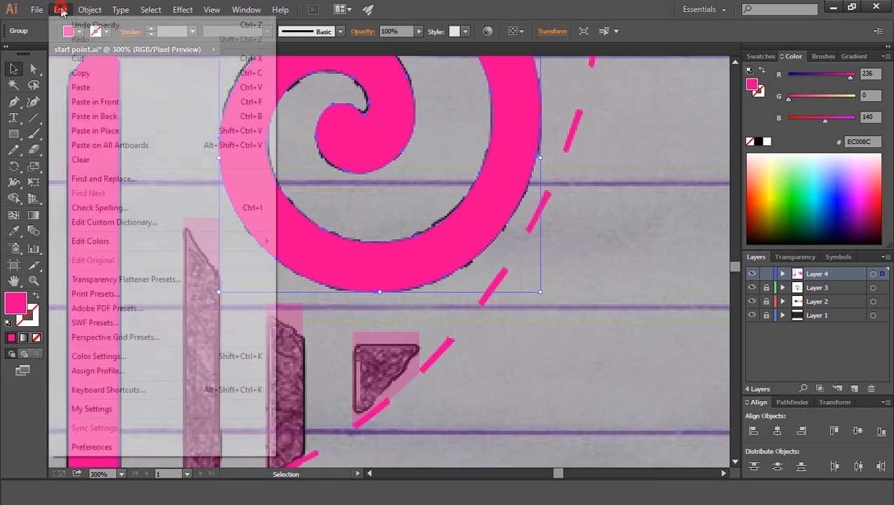
click(81, 10)
mouse_move(138, 275)
click(309, 324)
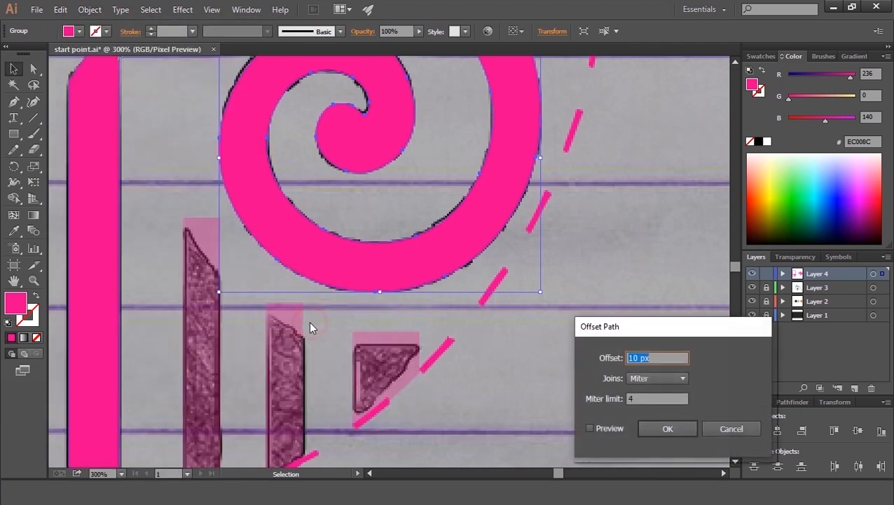
click(591, 428)
drag(666, 336, 519, 319)
key(Up)
key(Up)
key(Up)
key(Up)
key(Up)
key(Up)
key(Up)
key(Up)
key(Up)
key(Up)
key(Up)
key(Up)
key(Up)
key(Up)
key(Up)
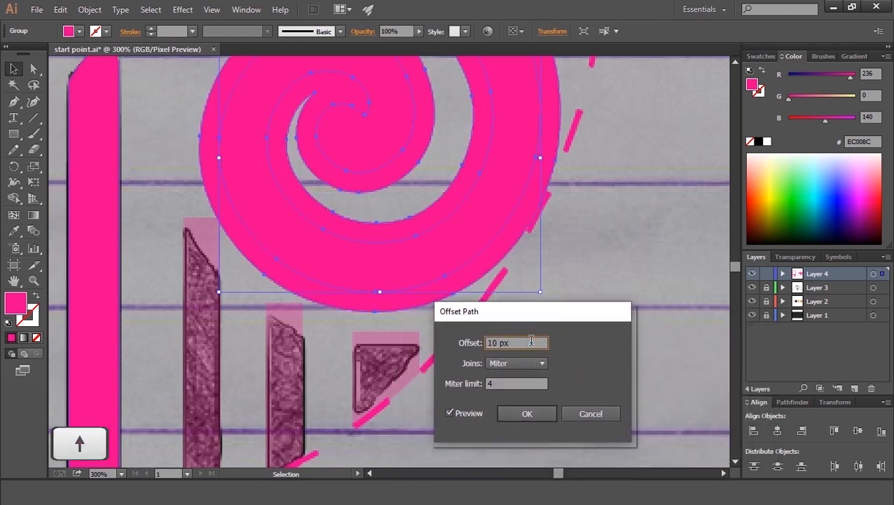
key(Up)
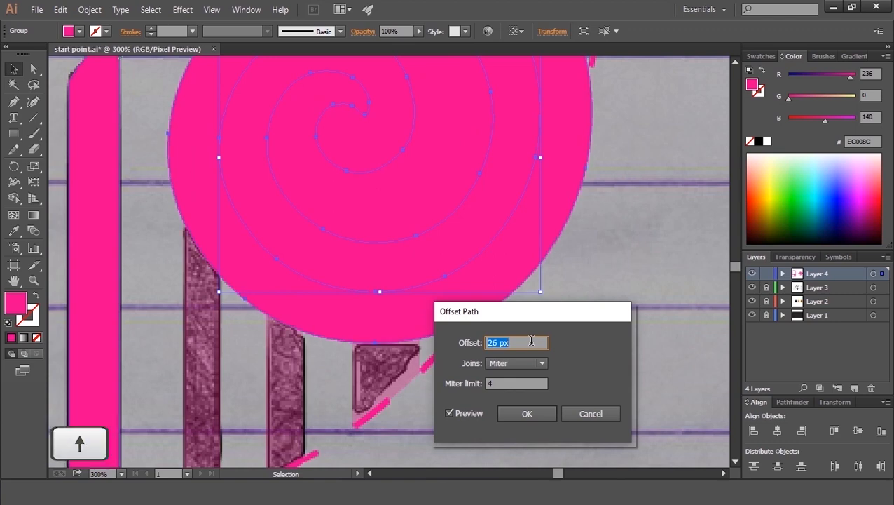
key(Down)
key(Up)
key(Up)
key(Up)
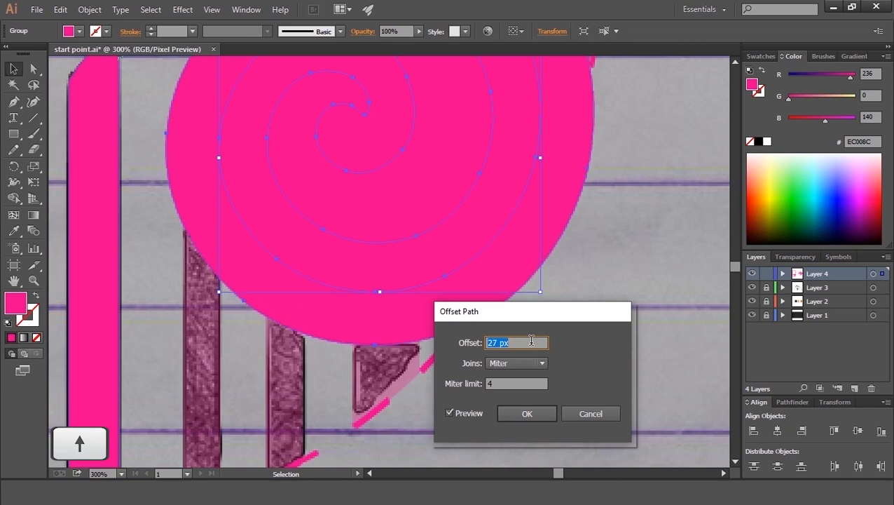
key(Down)
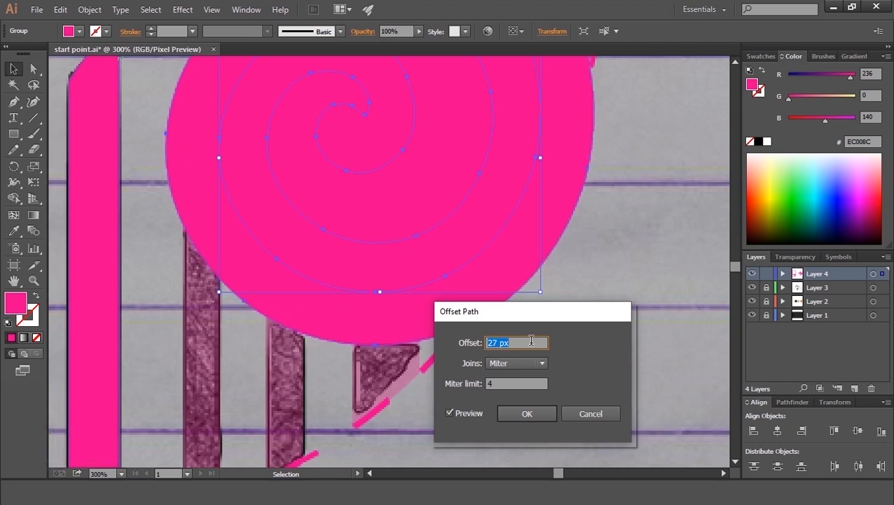
click(537, 419)
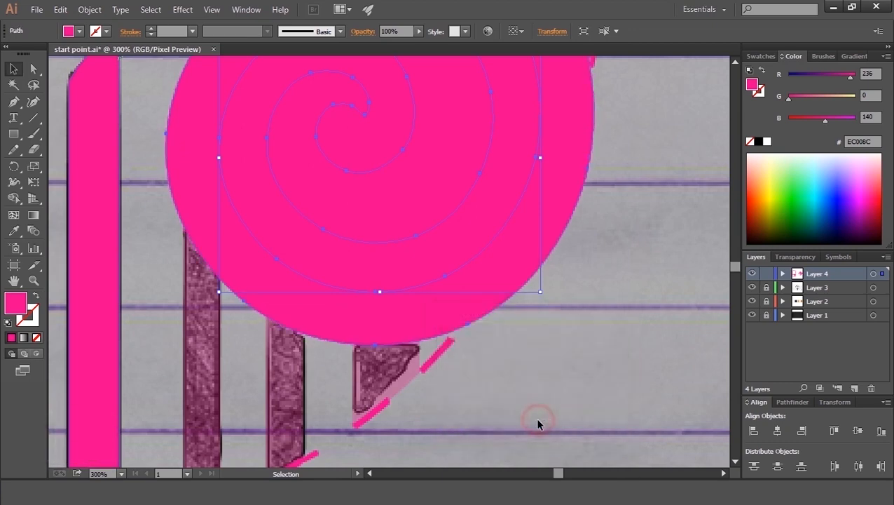
Step: Select the triangle, bars and offset circle, and delete the offset circle and overlapping bar tops with Shape Builder
click(400, 373)
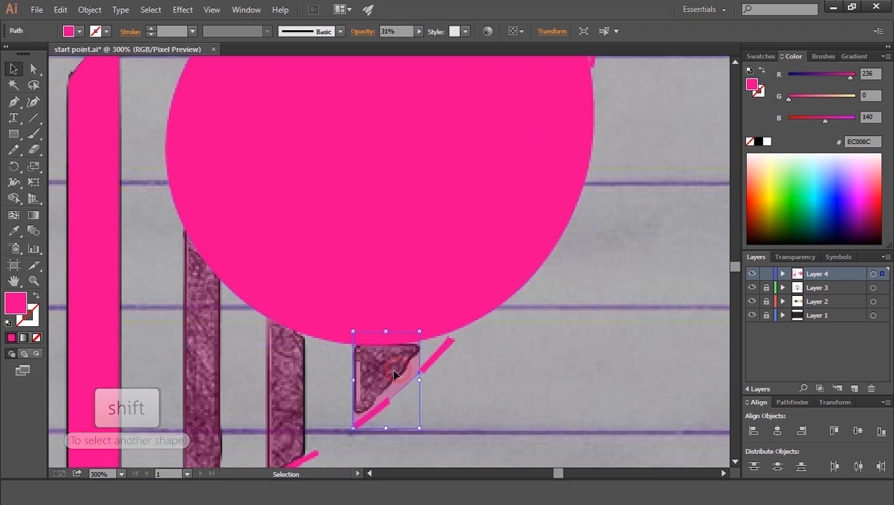
shift+click(284, 386)
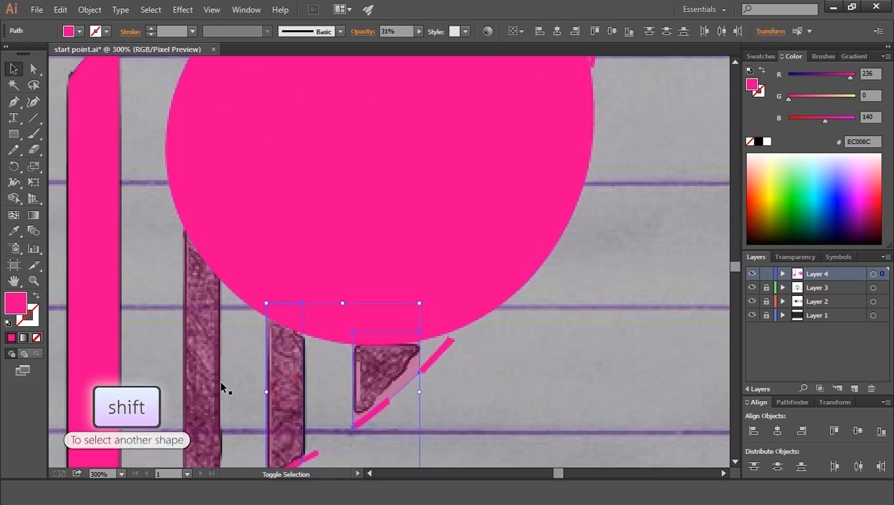
shift+click(279, 270)
click(14, 197)
alt+click(213, 230)
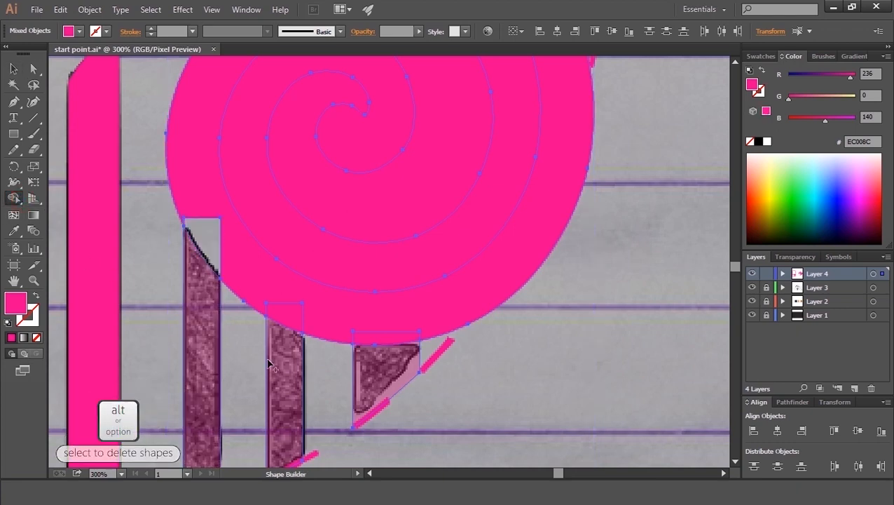
alt+click(264, 295)
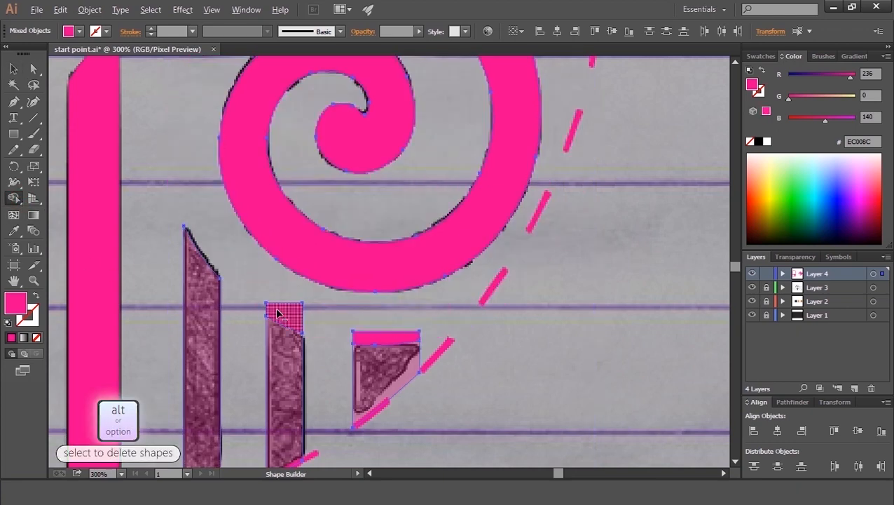
alt+click(278, 312)
alt+click(367, 335)
click(13, 69)
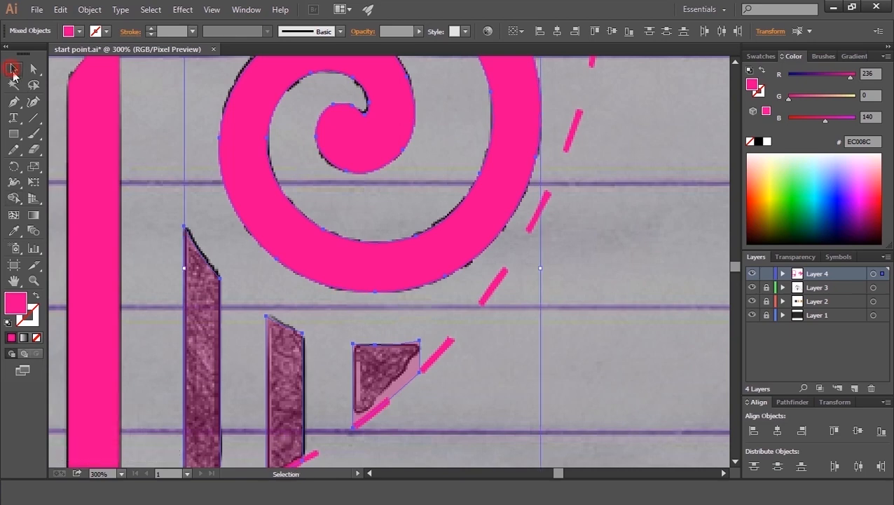
Step: Select the two vertical bars and the triangle and restore their opacity to 100%
click(164, 184)
shift+click(204, 300)
shift+click(382, 368)
click(418, 31)
drag(381, 40, 489, 54)
click(439, 146)
Step: Trim the horizontal bar's right end along the diagonal dashed guide line with Shape Builder
key(space)
drag(368, 194, 414, 386)
drag(436, 247, 382, 406)
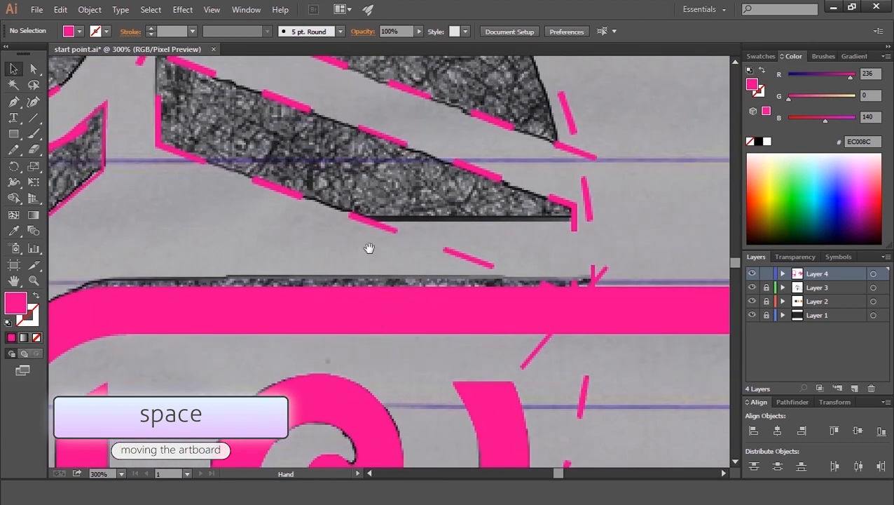
drag(369, 248, 314, 254)
click(473, 329)
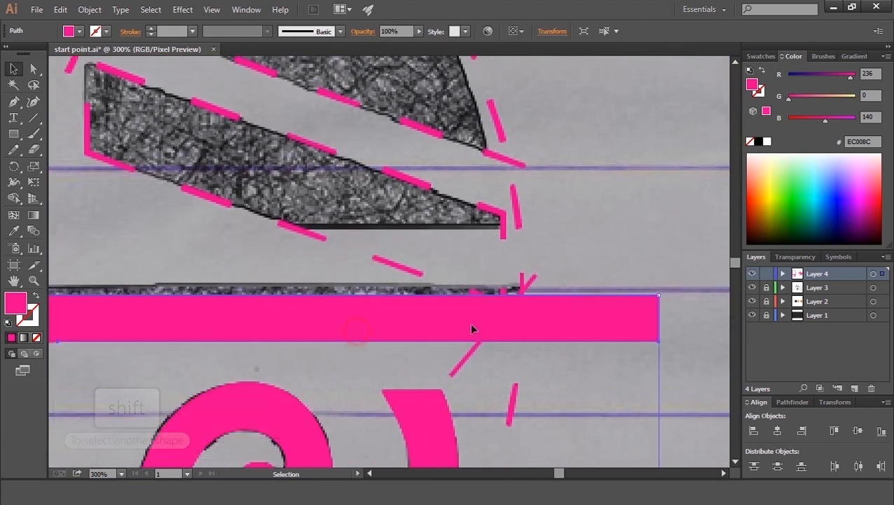
shift+click(535, 284)
key(space)
drag(403, 332, 669, 347)
drag(292, 325, 690, 333)
shift+click(280, 289)
key(shift+m)
drag(286, 287, 291, 286)
alt+click(253, 328)
drag(334, 369, 364, 358)
key(space)
drag(628, 333, 78, 295)
drag(413, 300, 142, 297)
drag(425, 276, 259, 271)
drag(469, 261, 471, 260)
alt+click(483, 237)
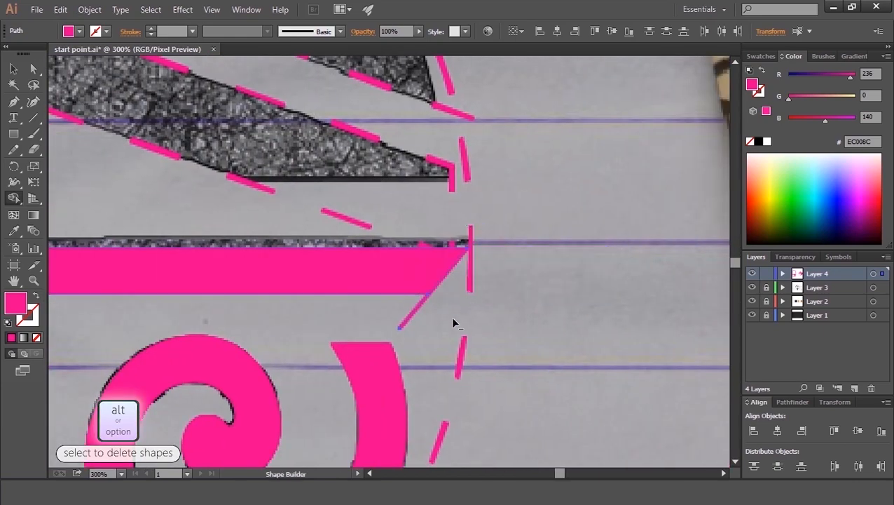
Step: Draw a horizontal line across the bottom edges of the two wing shapes with the Line Segment tool
key(space)
drag(261, 193, 365, 293)
drag(259, 271, 365, 341)
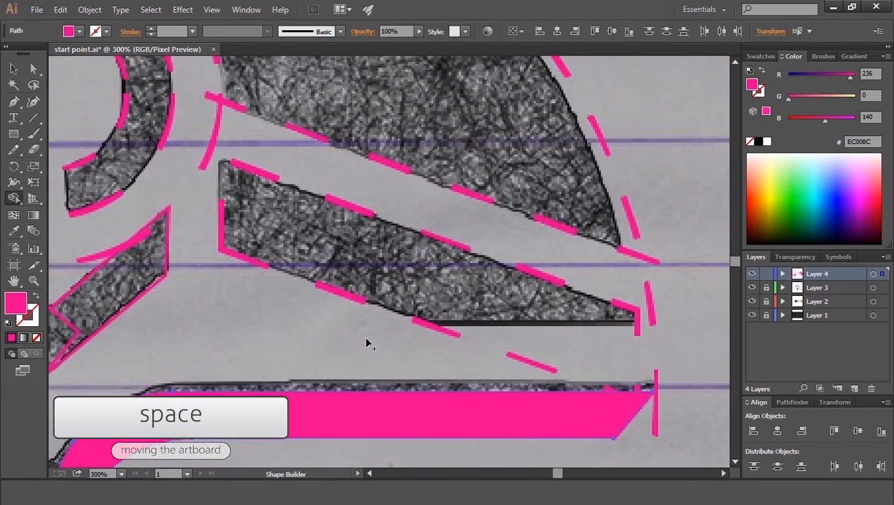
click(30, 119)
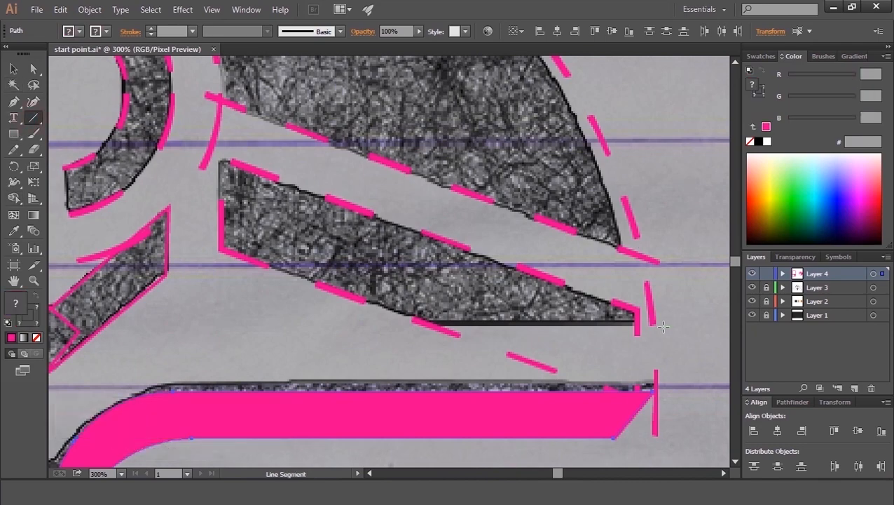
key(ctrl+minus)
key(ctrl+minus)
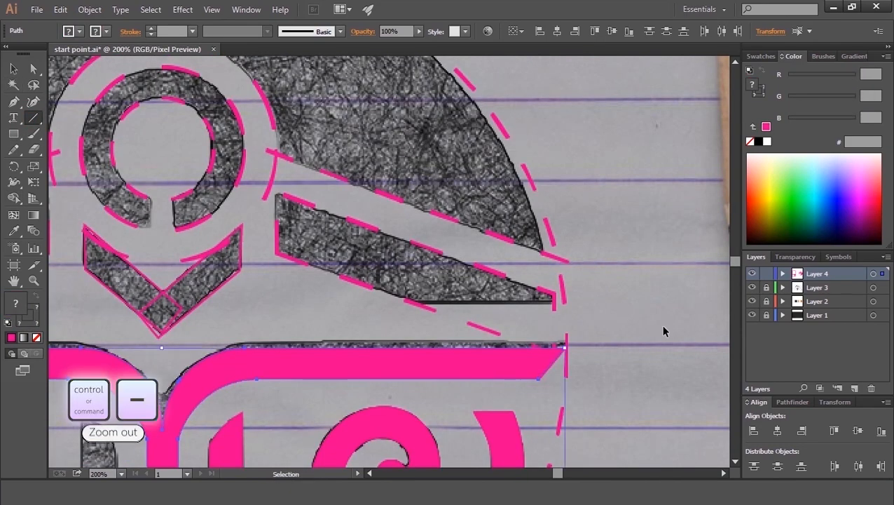
key(ctrl+minus)
key(space)
drag(469, 282, 580, 298)
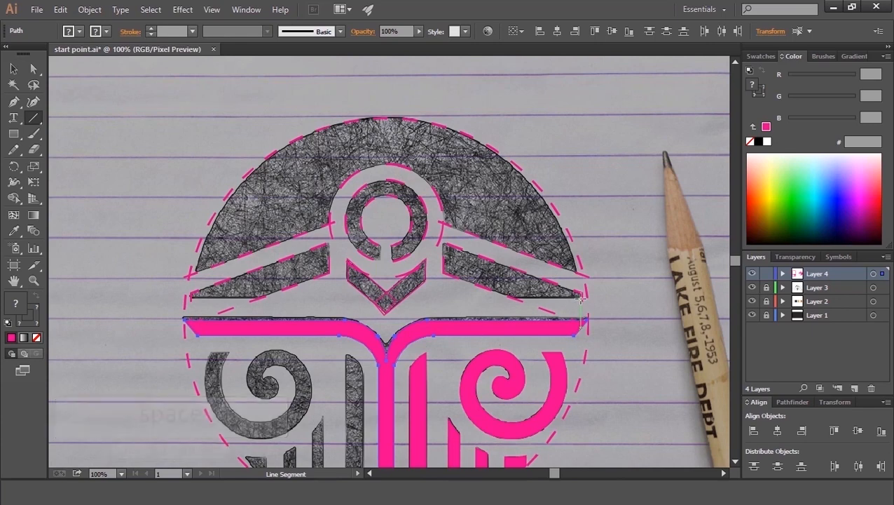
click(600, 298)
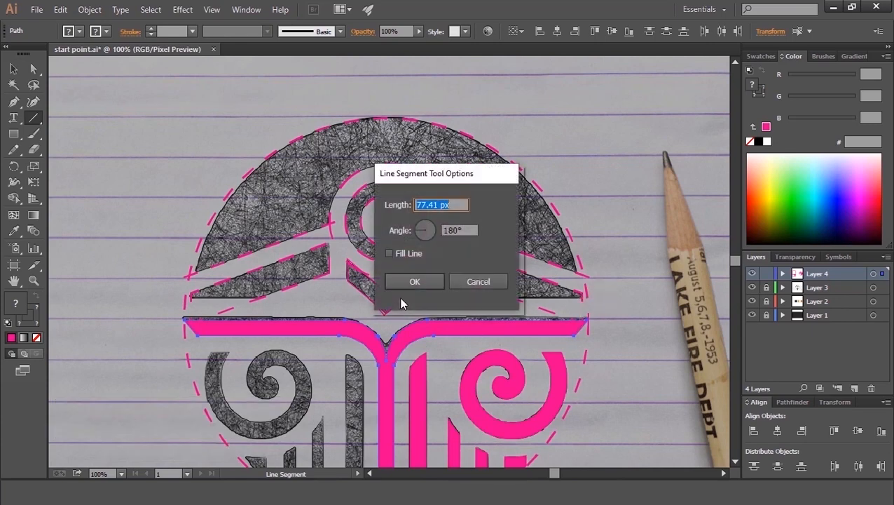
click(471, 279)
drag(617, 298, 97, 298)
key(v)
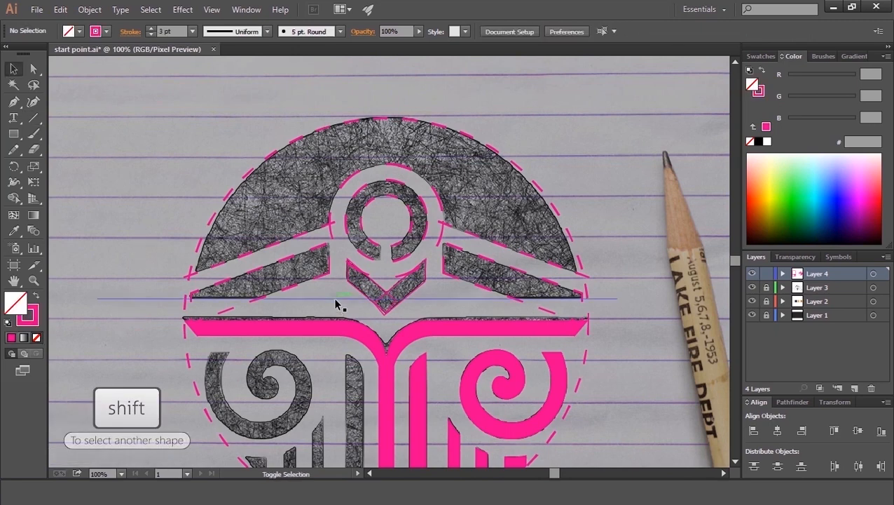
Step: Select the wings, chevron and new line, then delete the wing slivers below the line with Shape Builder
shift+click(312, 254)
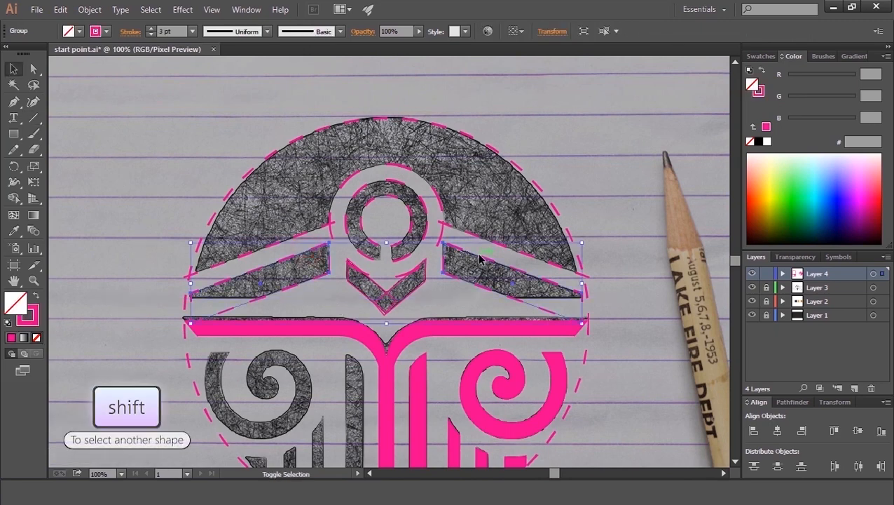
shift+click(418, 286)
shift+click(326, 297)
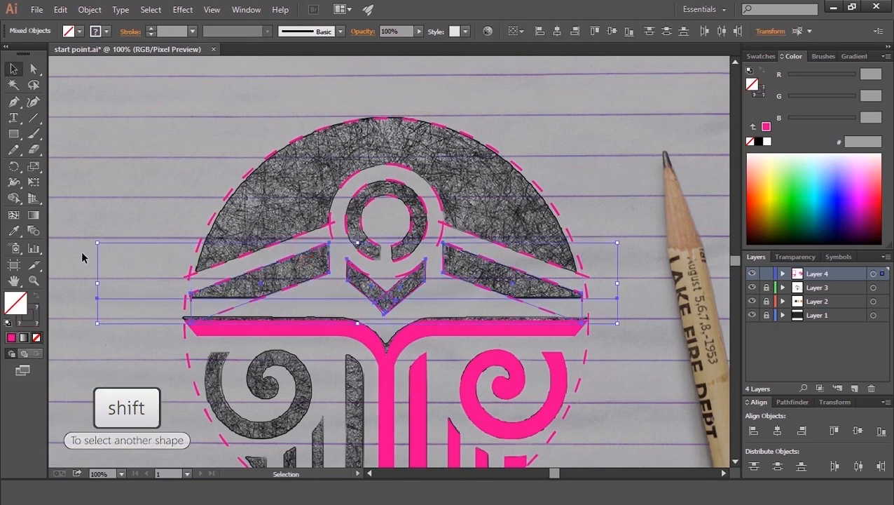
click(15, 200)
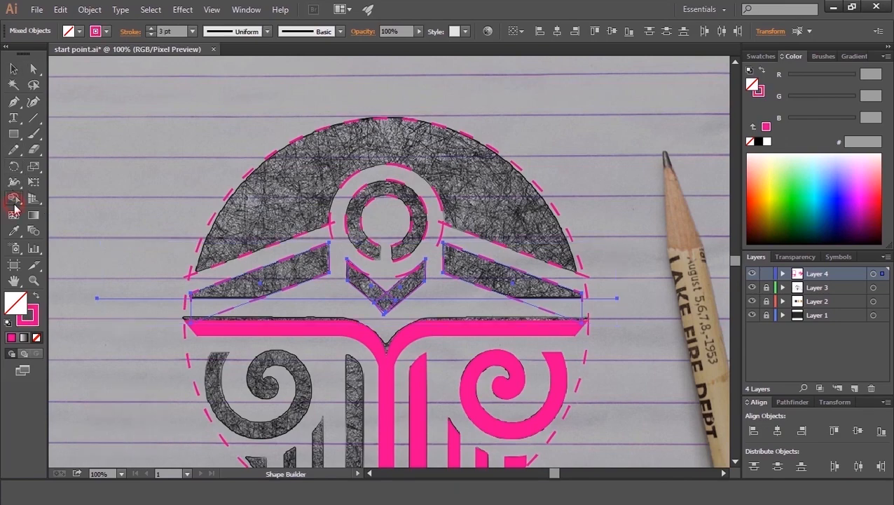
key(ctrl+plus)
key(ctrl+plus)
key(ctrl+plus)
key(space)
drag(180, 272, 465, 218)
drag(299, 280, 415, 254)
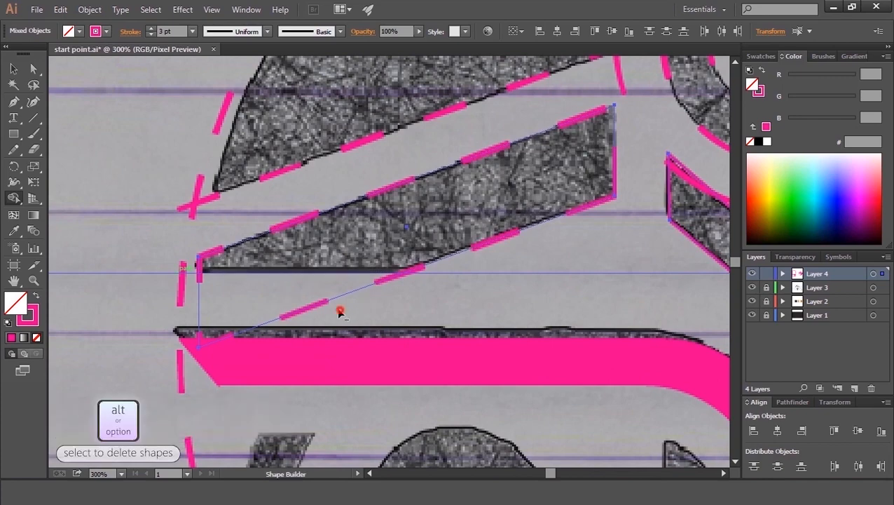
alt+drag(339, 311, 283, 289)
alt+drag(127, 299, 127, 262)
key(space)
drag(424, 262, 245, 291)
alt+drag(383, 322, 382, 288)
key(space)
drag(529, 295, 209, 295)
key(space)
drag(525, 306, 328, 361)
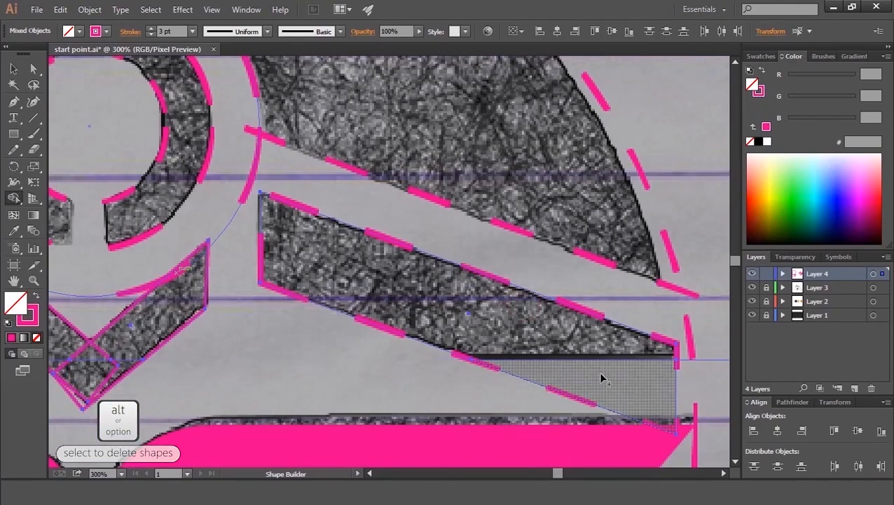
alt+drag(561, 403, 611, 373)
key(space)
drag(675, 363, 493, 386)
alt+drag(560, 408, 561, 367)
Step: Merge the chevron's split pieces into one shape with Shape Builder
key(space)
drag(285, 389, 623, 338)
drag(361, 332, 511, 342)
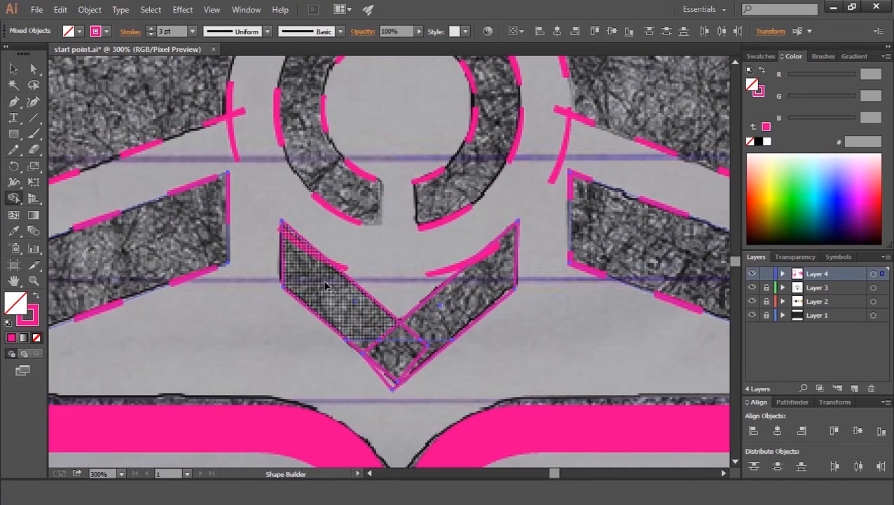
mouse_move(315, 280)
mouse_down()
mouse_move(386, 355)
mouse_move(393, 339)
mouse_move(419, 339)
mouse_move(440, 322)
mouse_up()
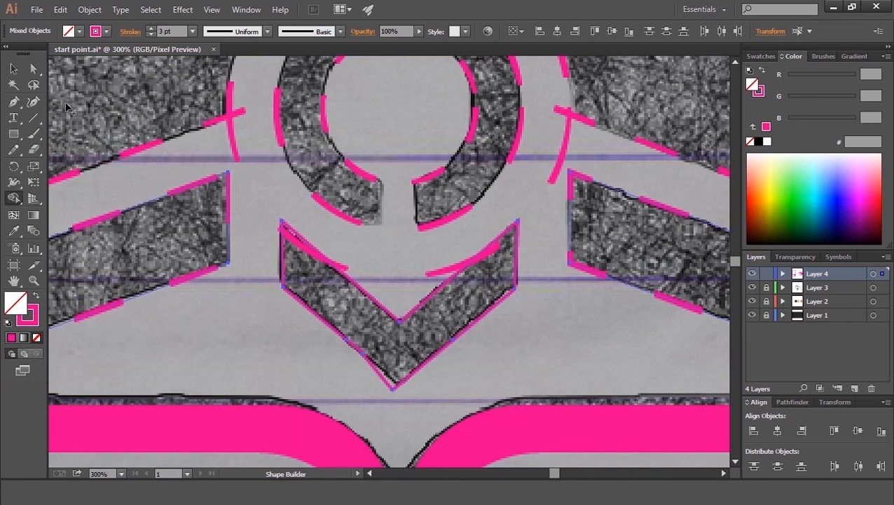
Step: Delete the extra anchor point at the chevron's bottom tip with the Delete Anchor Point tool
click(34, 68)
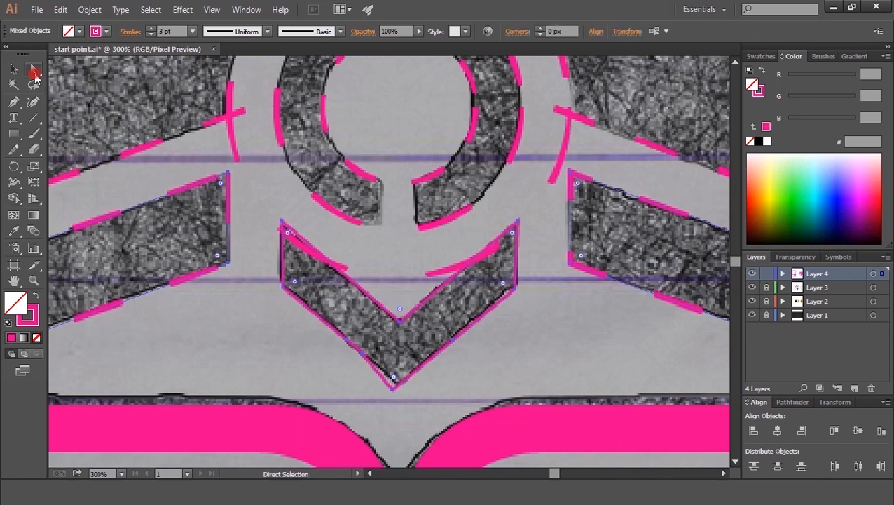
click(394, 393)
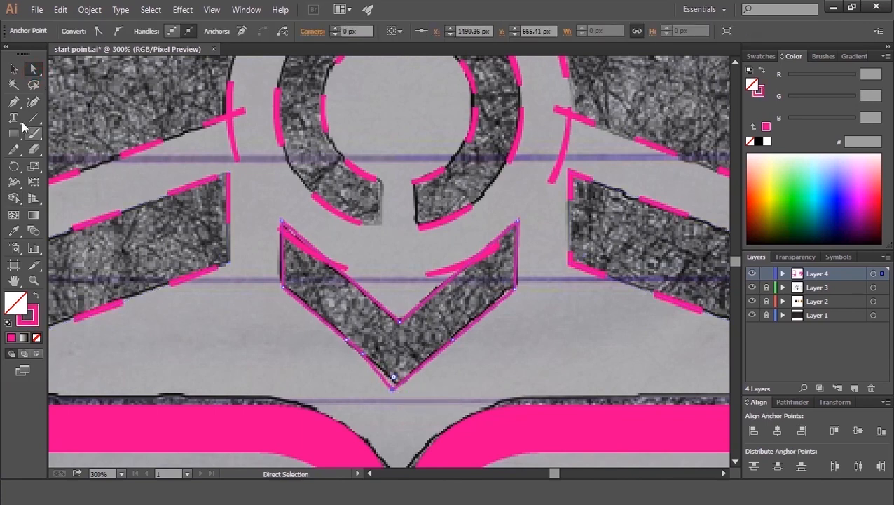
click(33, 102)
drag(13, 103, 70, 129)
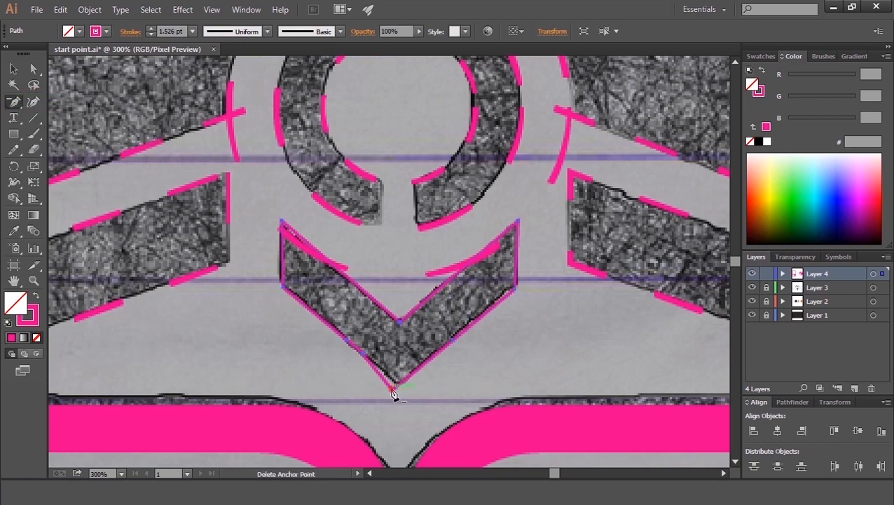
click(392, 390)
Step: Align the chevron's inner top anchor and bottom tip anchor to a common horizontal centre
click(34, 71)
drag(363, 354, 394, 384)
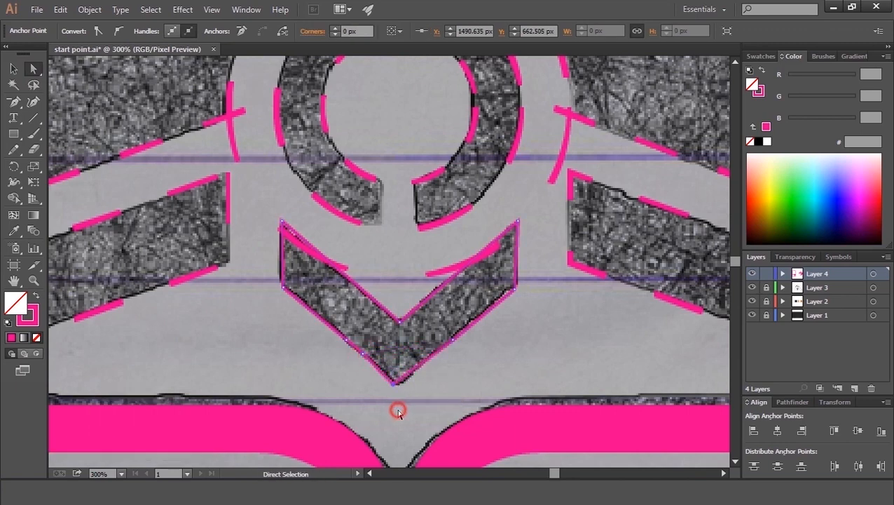
click(397, 411)
click(409, 303)
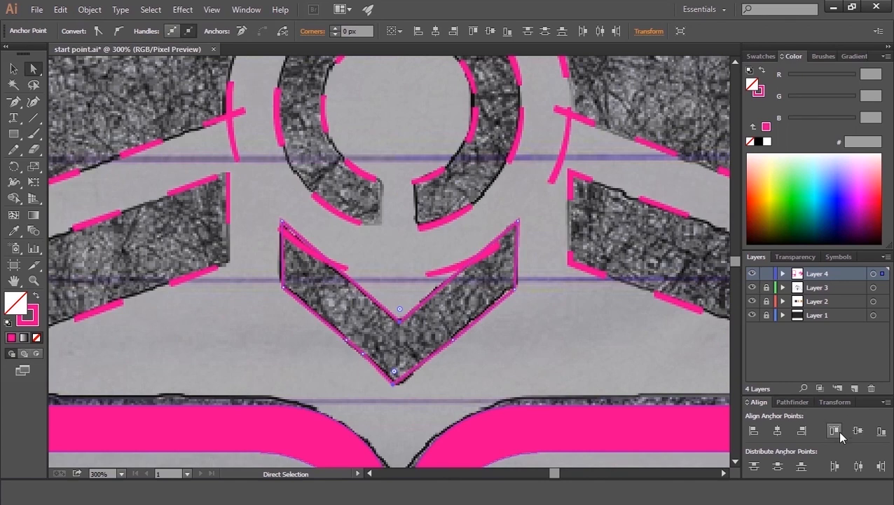
click(777, 430)
key(Right)
click(312, 382)
key(space)
key(v)
Step: Select both wings and the chevron, then swap their stroke to a pink fill
click(158, 283)
shift+click(363, 352)
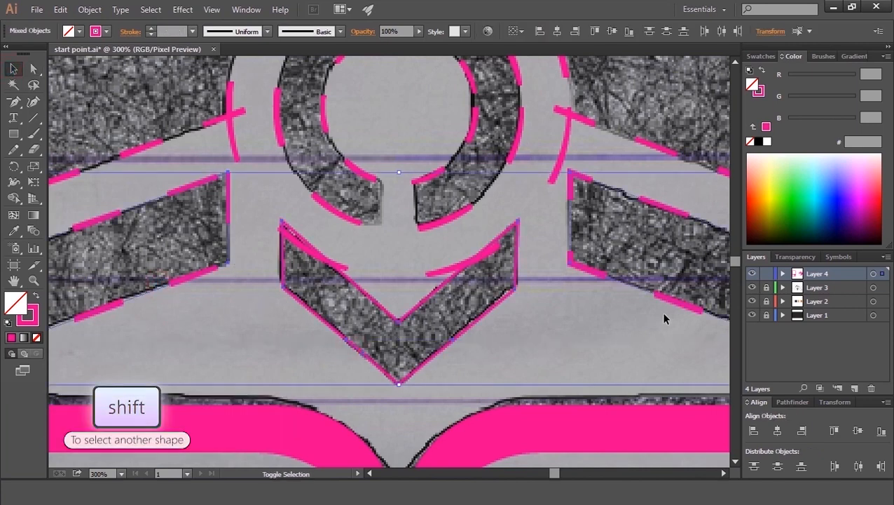
shift+click(659, 295)
click(660, 308)
click(663, 298)
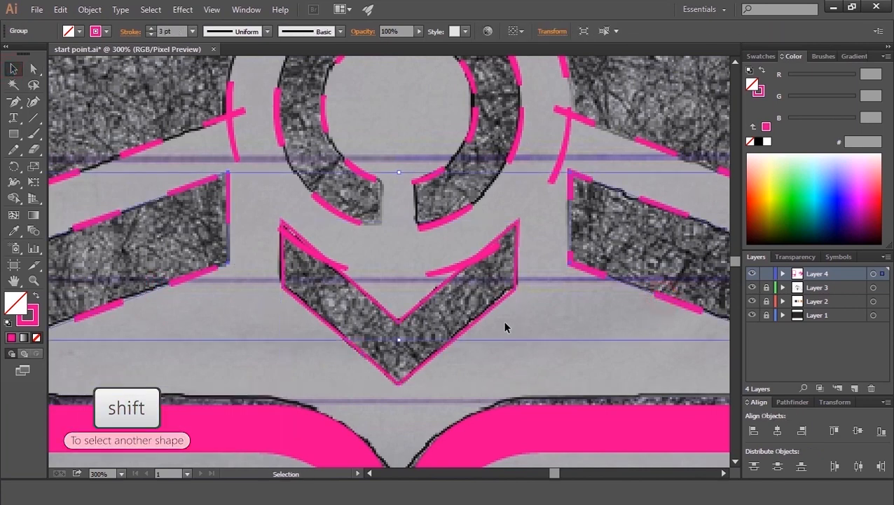
shift+click(476, 316)
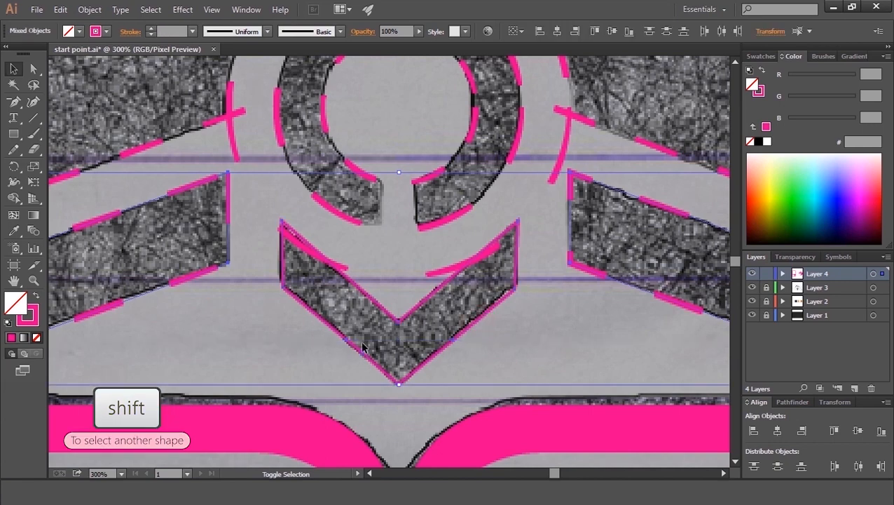
click(35, 295)
Step: Select the ring's inner and outer circles and combine them into a pink-filled ring with Pathfinder Exclude
key(space)
click(175, 321)
key(space)
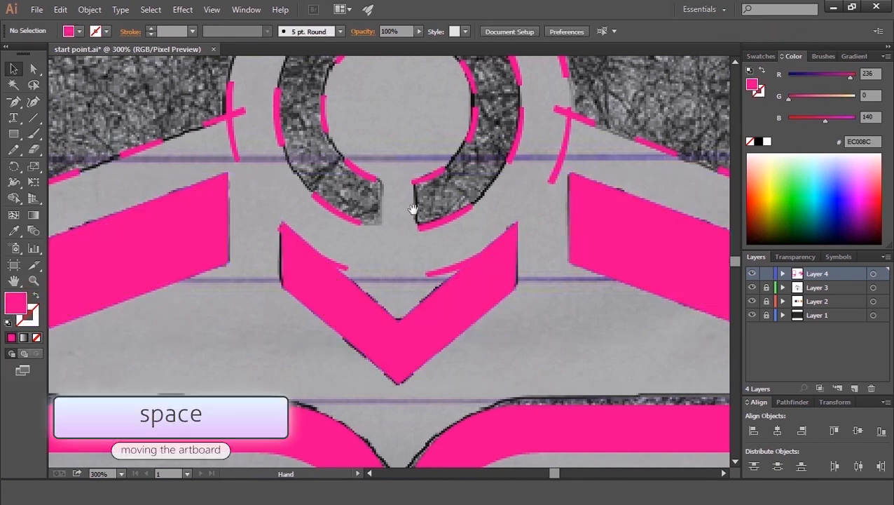
drag(414, 210, 414, 364)
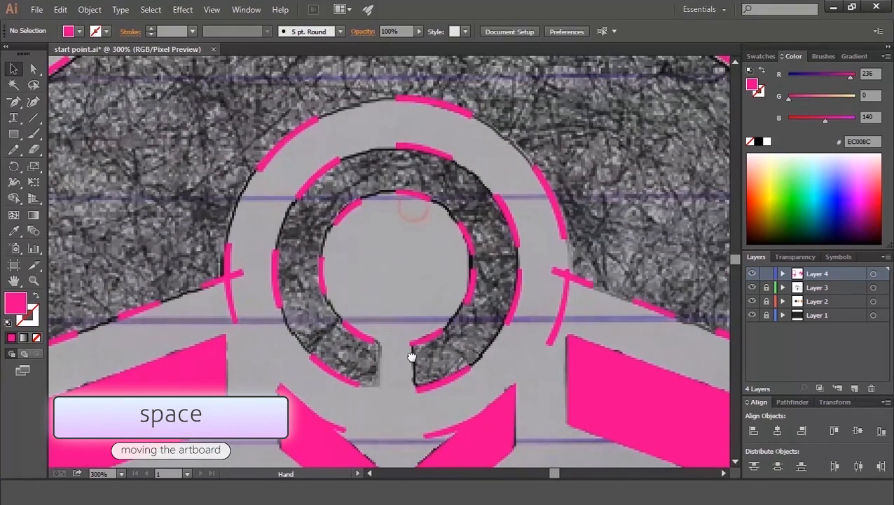
click(330, 237)
shift+click(278, 198)
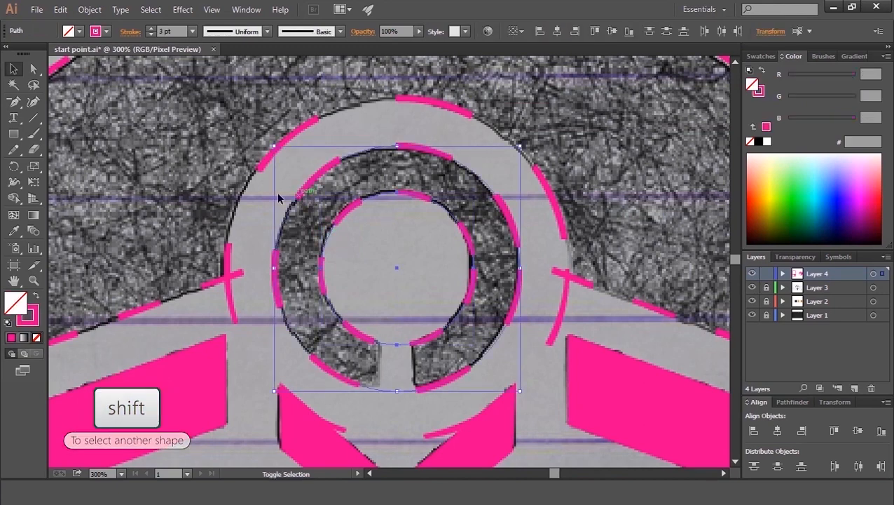
key(ctrl+shift+F9)
click(35, 295)
click(827, 435)
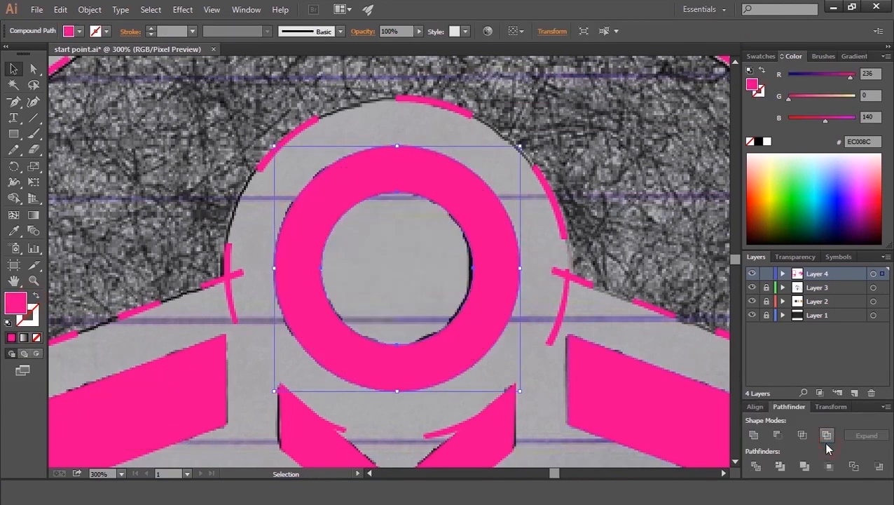
Step: Select the filled ring and lower its opacity to 35%
click(253, 219)
drag(292, 239, 467, 314)
key(ctrl+minus)
key(ctrl+minus)
key(ctrl+minus)
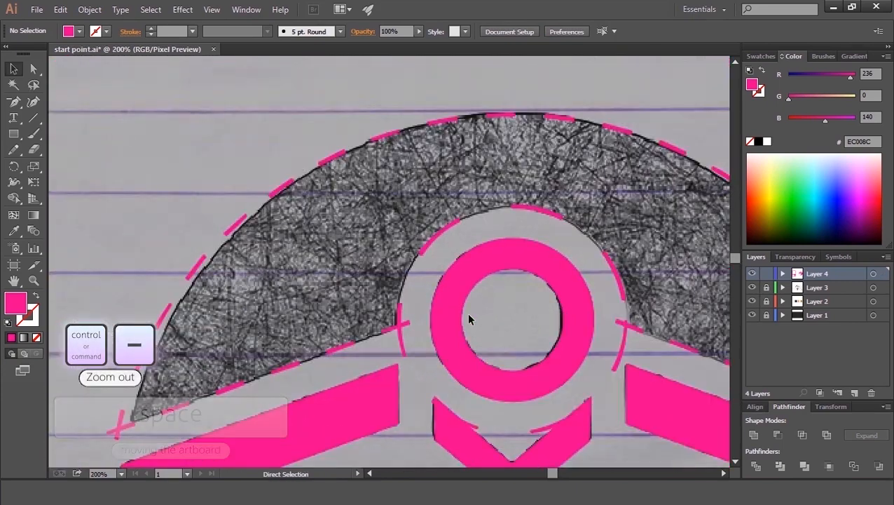
click(469, 314)
drag(418, 35, 384, 46)
Step: Draw a vertical rectangle covering the gap at the bottom of the ring
key(ctrl+plus)
key(ctrl+plus)
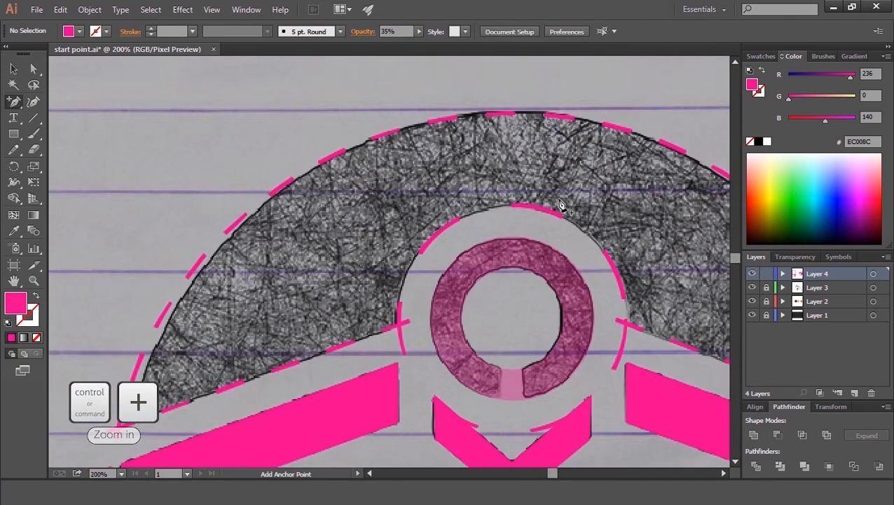
key(ctrl+plus)
key(space)
drag(529, 296, 358, 237)
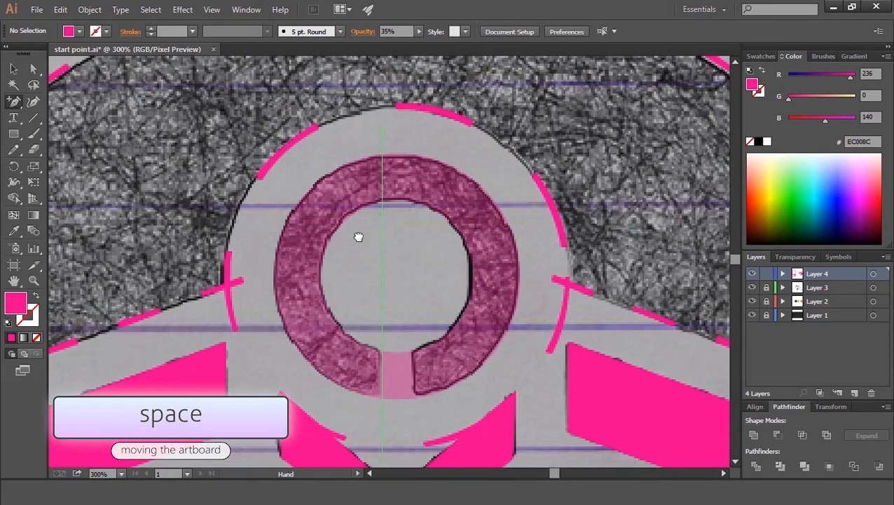
click(15, 136)
drag(379, 339, 414, 426)
key(v)
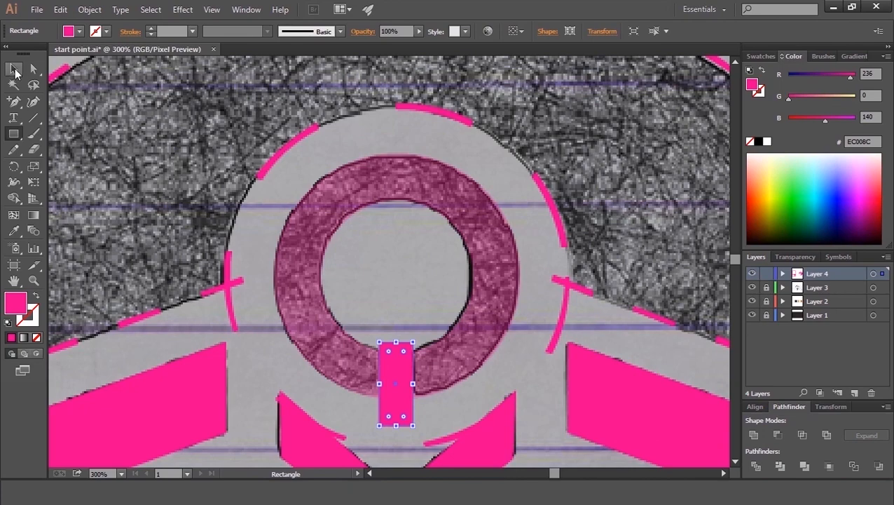
Step: Add the large outer arc to the selection and centre the rectangle horizontally on it
key(space)
drag(398, 197, 391, 295)
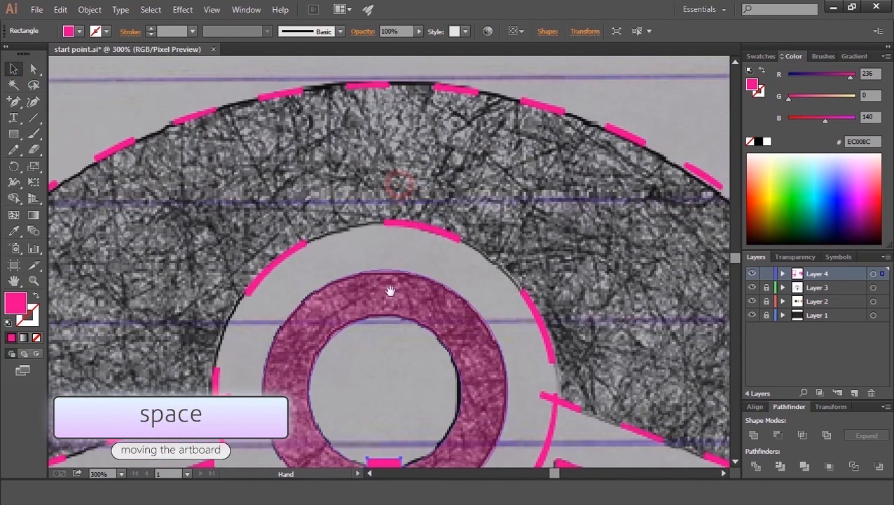
shift+click(429, 90)
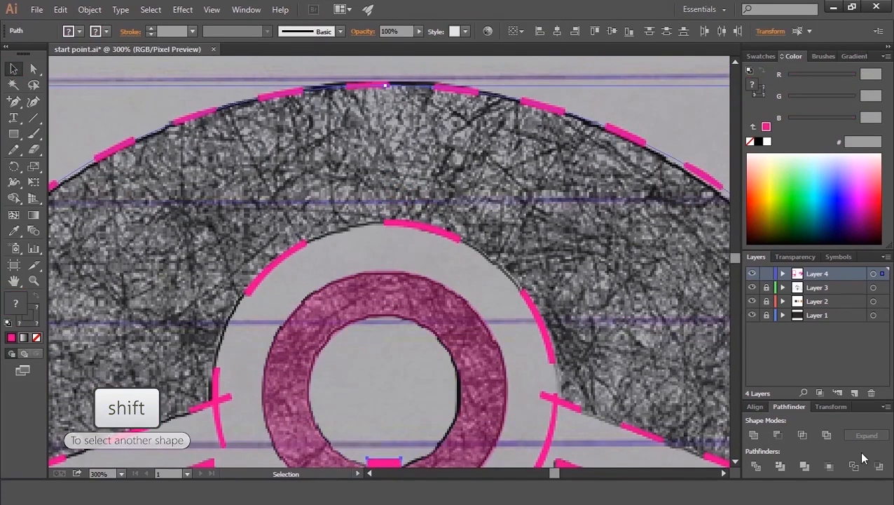
click(756, 407)
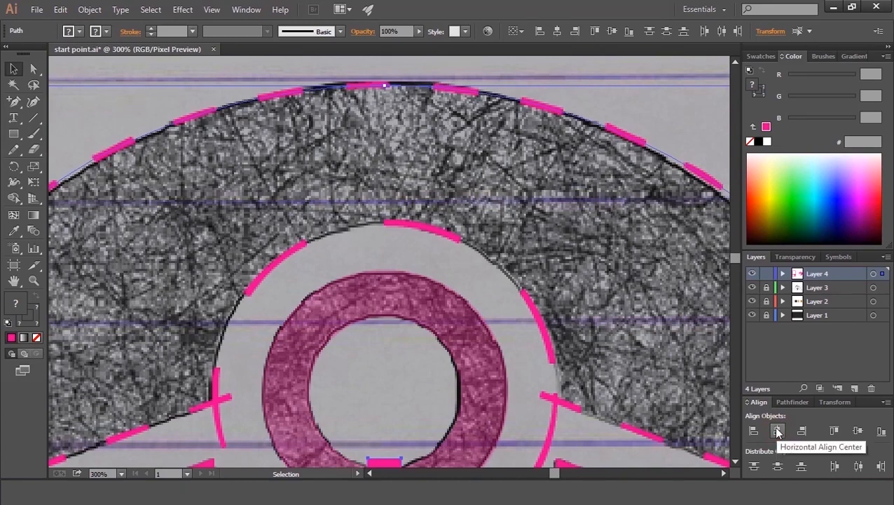
click(777, 431)
Step: Select the ring and rectangle, then delete the rectangle and the ring area beneath it with Shape Builder
drag(402, 444, 349, 337)
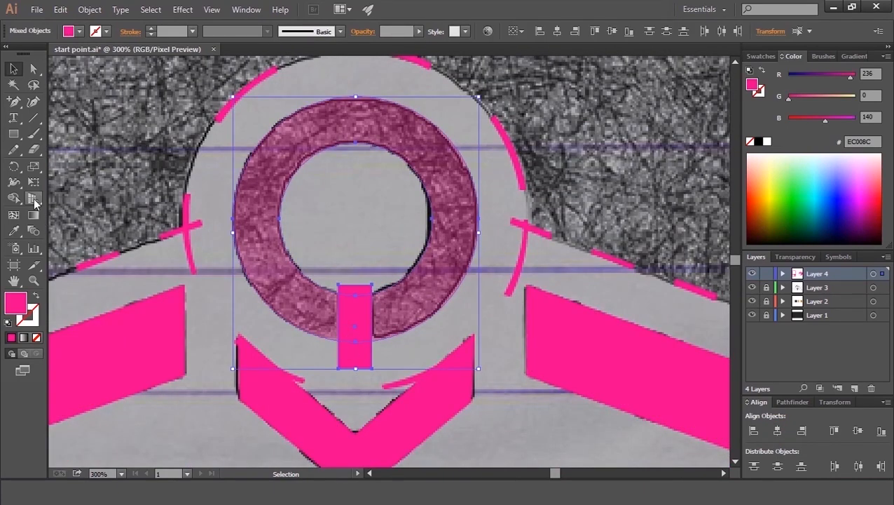
click(14, 197)
drag(369, 273, 359, 360)
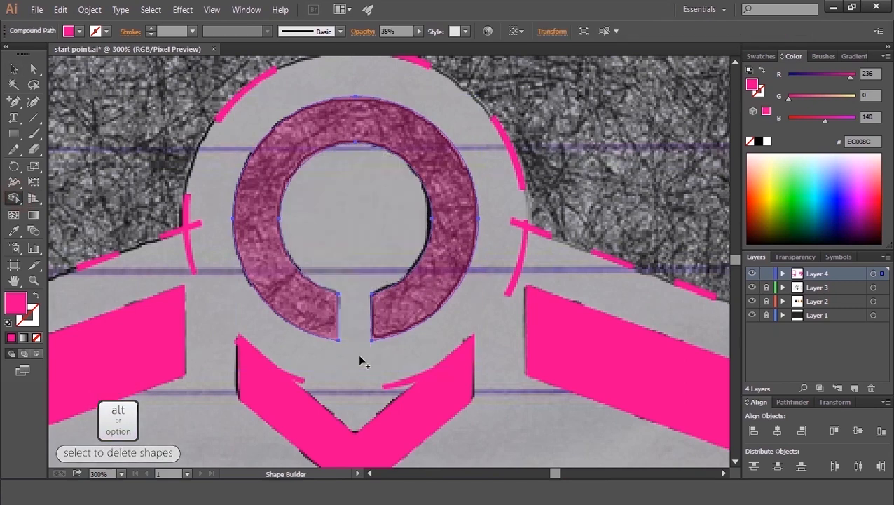
Step: Set the ring's opacity back to 100%
click(13, 69)
click(418, 31)
click(421, 43)
click(356, 193)
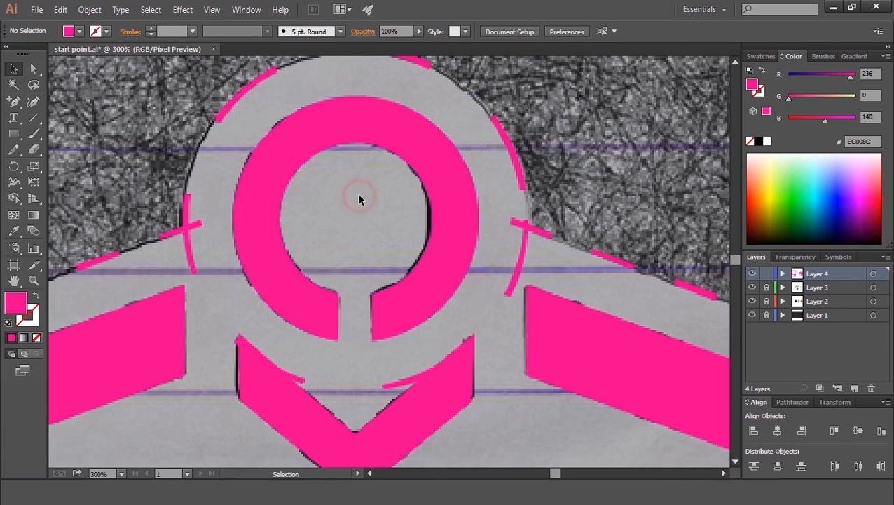
Step: Select the outer arc and the circle around the ring, then delete the sliver at the arc's right end with Shape Builder
key(ctrl+minus)
key(ctrl+minus)
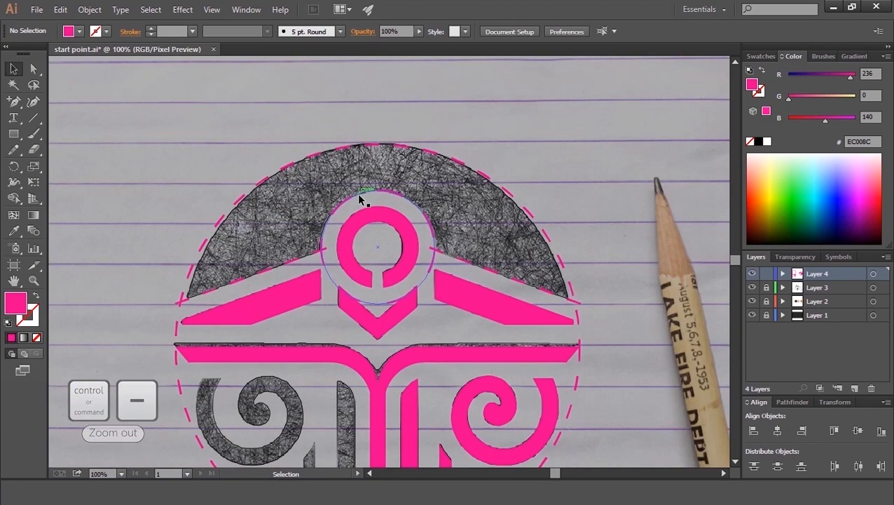
click(522, 295)
shift+click(417, 212)
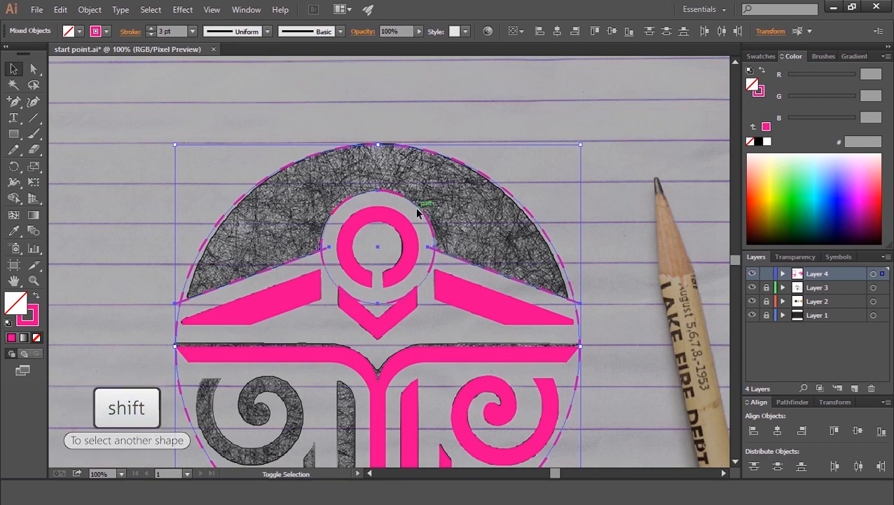
click(13, 197)
key(space)
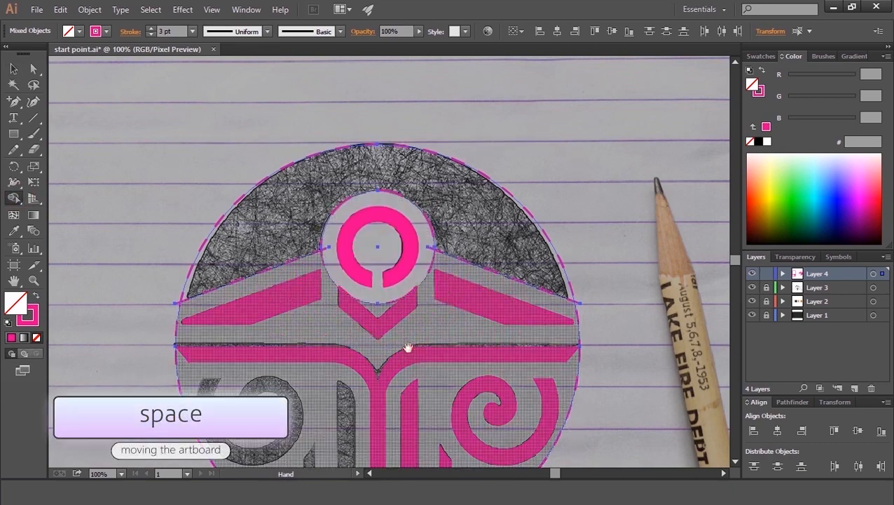
drag(409, 349, 399, 230)
key(alt)
drag(565, 260, 550, 256)
Step: Delete the matching sliver at the arc's left end with Shape Builder
key(space)
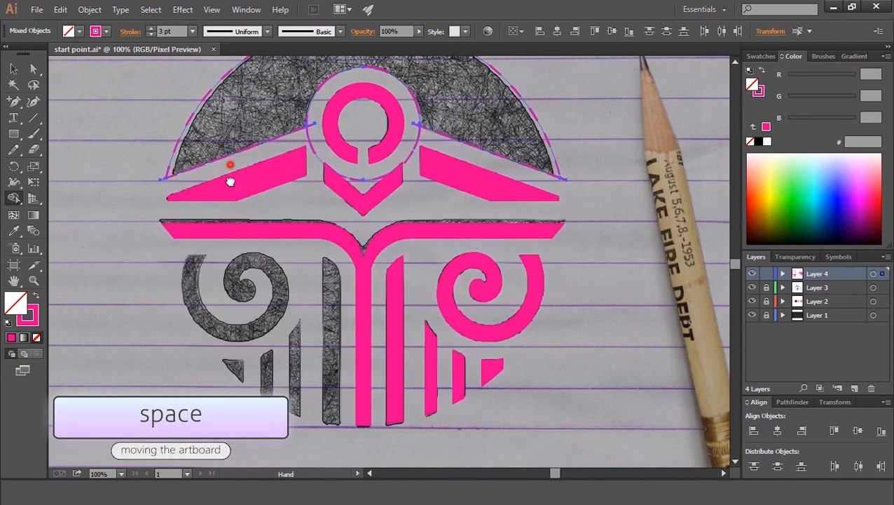
drag(226, 159, 240, 300)
key(alt)
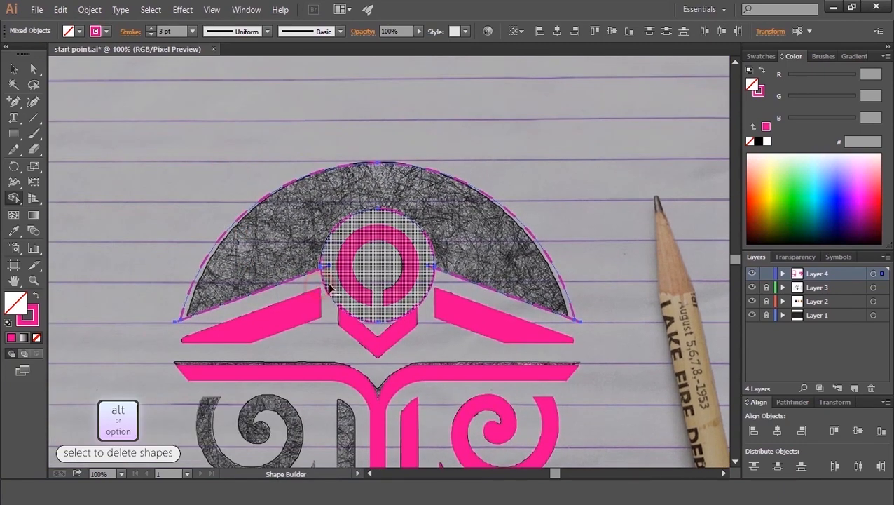
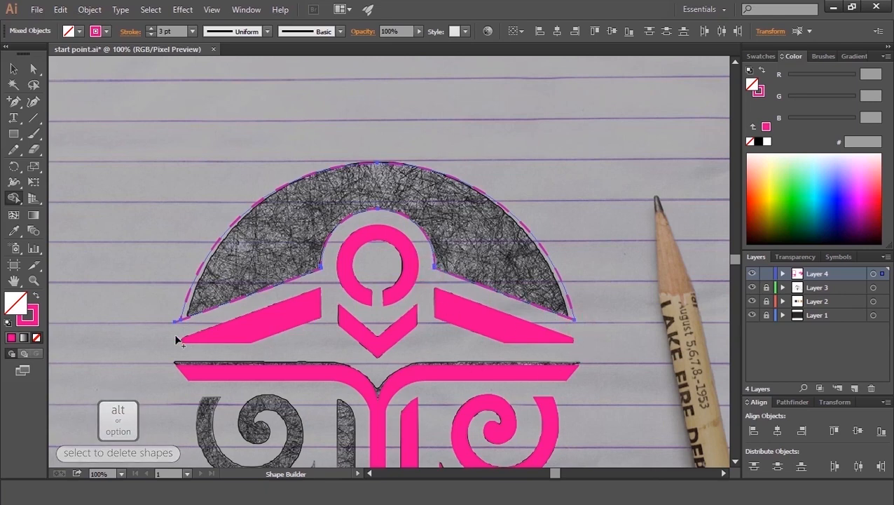
Step: Finish trimming the arc's left end, then select the outer arc and swap its fill and stroke so it is filled pink
drag(180, 328, 169, 313)
key(v)
click(86, 191)
click(241, 216)
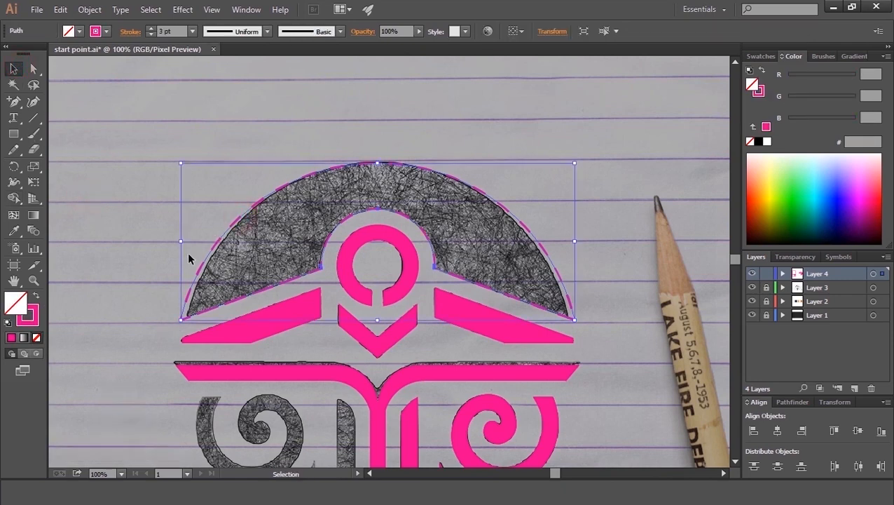
click(36, 298)
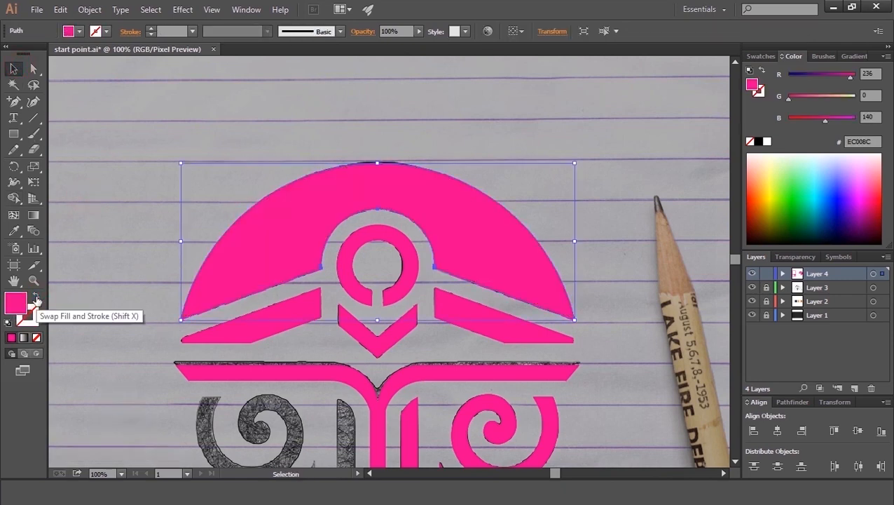
Step: Copy the right-hand spiral and bars, reflect the copy vertically, and move it onto the left-hand side of the emblem
click(78, 262)
key(space)
drag(121, 377, 147, 272)
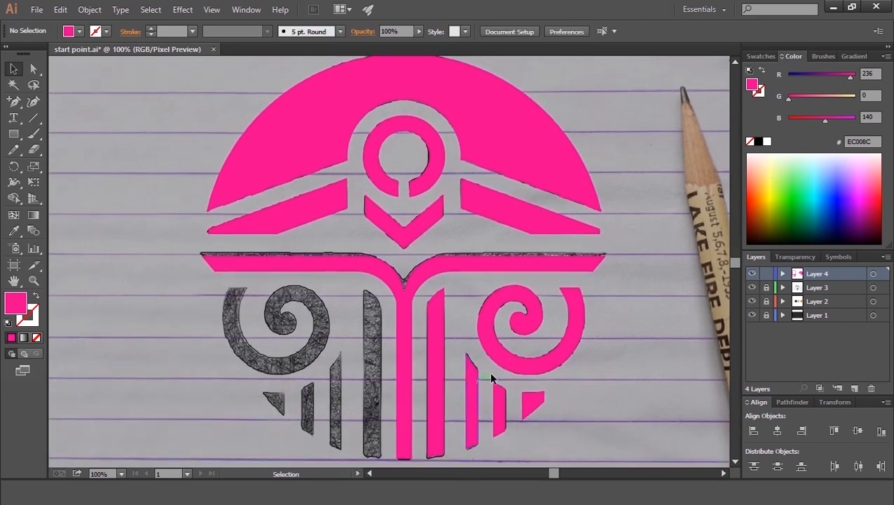
drag(559, 382, 433, 441)
key(ctrl+c)
key(ctrl+f)
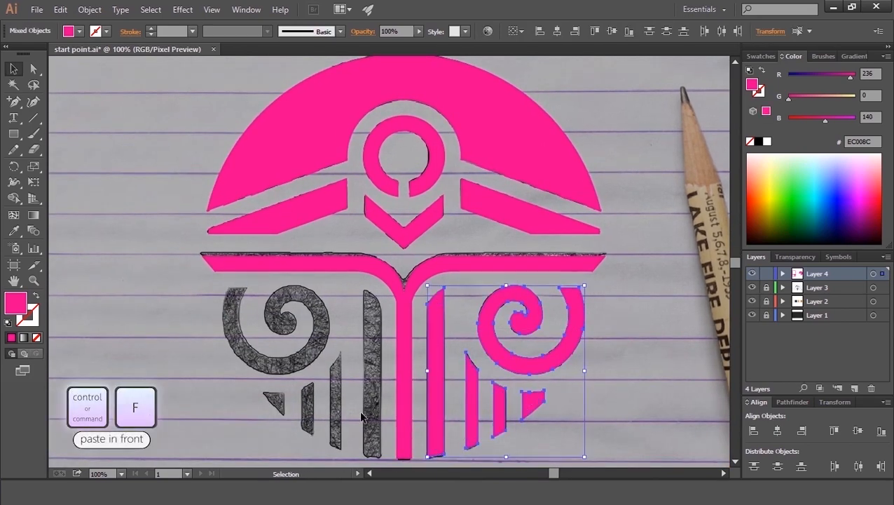
right_click(471, 365)
mouse_move(511, 334)
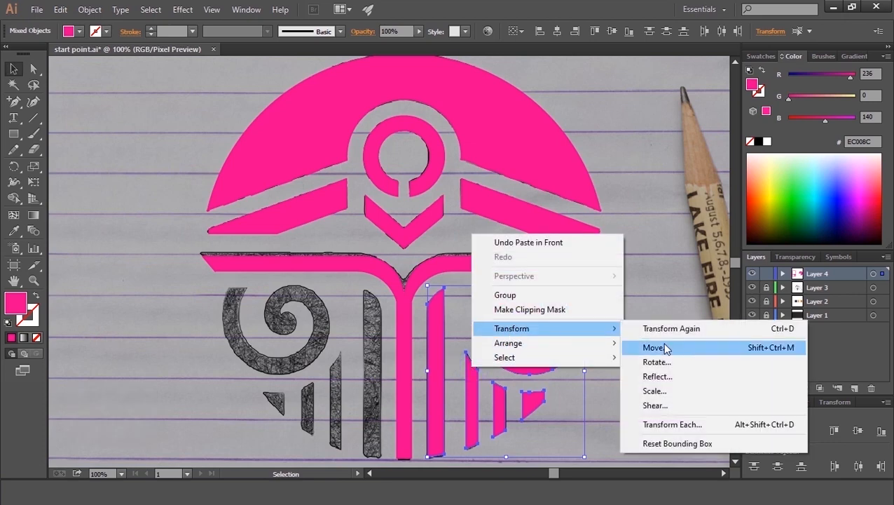
click(676, 372)
click(811, 321)
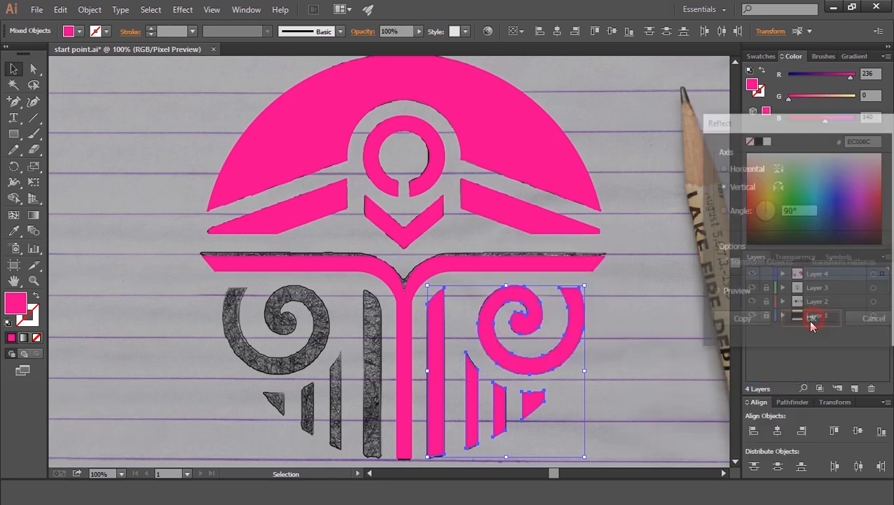
mouse_move(579, 395)
mouse_down()
mouse_move(302, 395)
mouse_move(375, 394)
mouse_up()
click(186, 372)
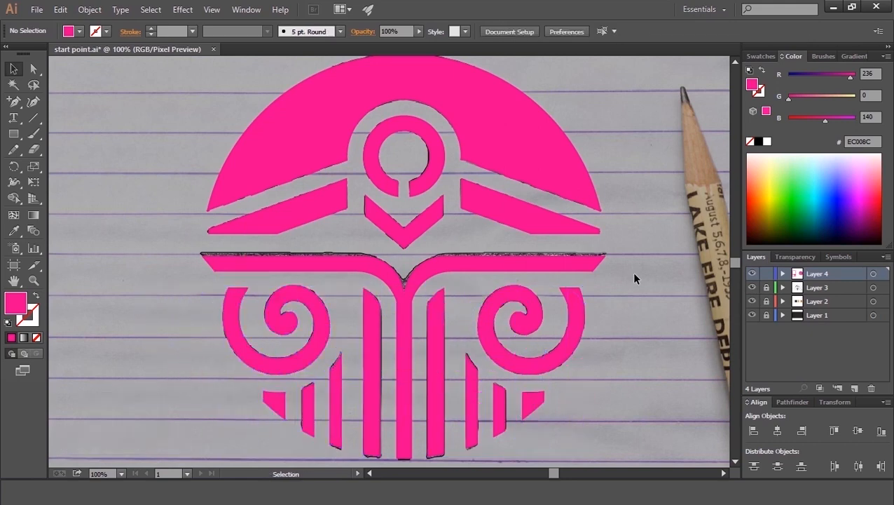
Step: Group the right-hand spiral and bars, and group the mirrored left-hand set
click(607, 339)
drag(430, 432, 429, 426)
right_click(429, 427)
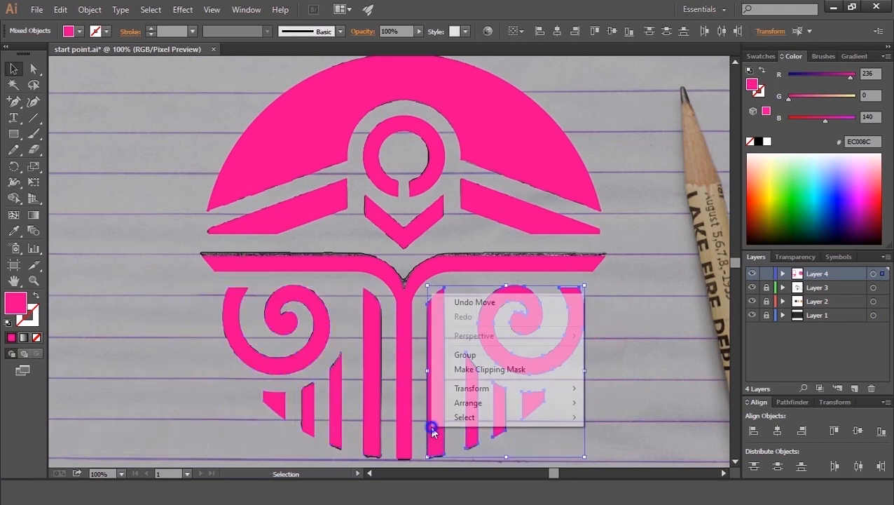
click(464, 354)
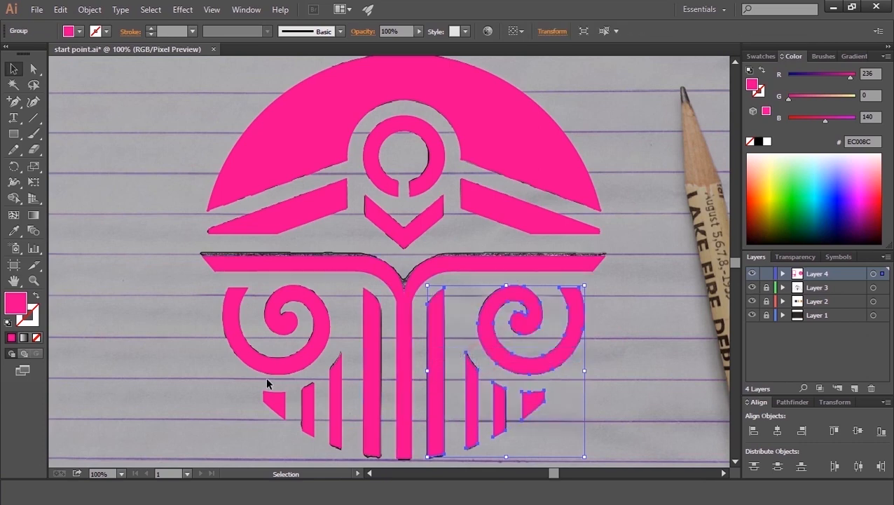
drag(261, 369, 368, 435)
right_click(371, 438)
click(424, 372)
click(409, 379)
click(636, 421)
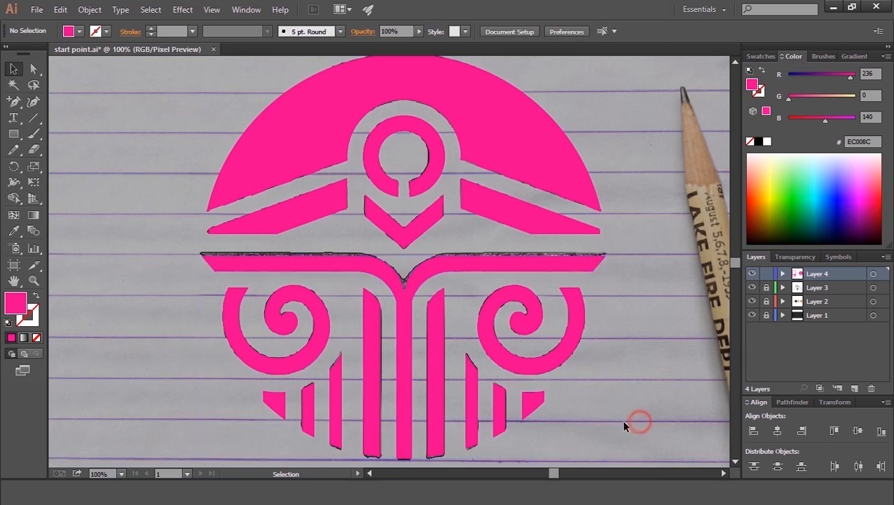
Step: Group the left and right spiral sets together
click(522, 293)
shift+click(325, 340)
key(ctrl+g)
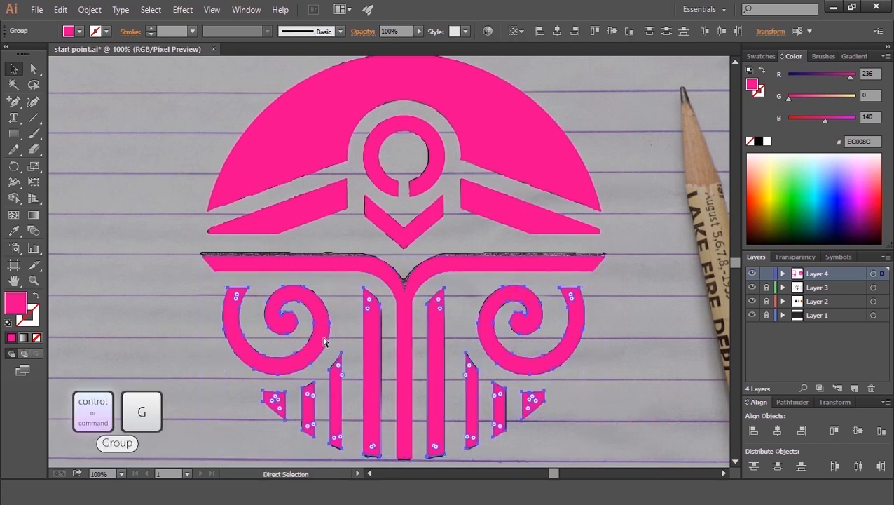
Step: Remove leftover construction lines by cutting all pink shapes, deleting what remains beneath, and pasting the shapes back in front
click(592, 121)
click(523, 146)
shift+click(509, 213)
shift+click(336, 210)
shift+click(356, 261)
shift+click(378, 221)
shift+click(383, 139)
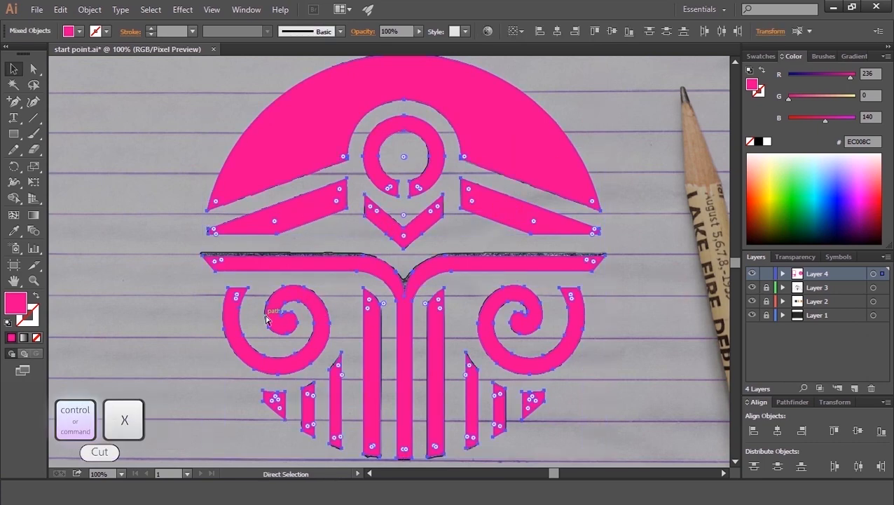
key(ctrl+x)
drag(651, 72, 425, 204)
drag(155, 353, 154, 355)
key(Delete)
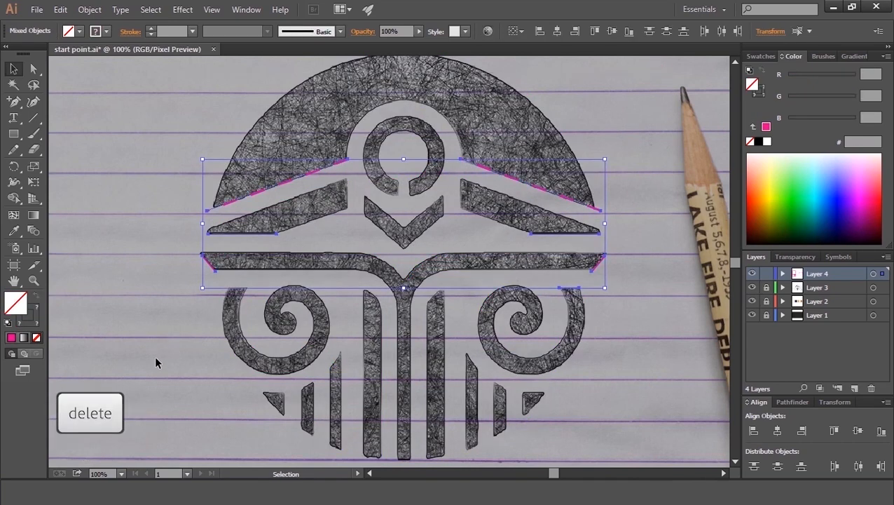
key(ctrl+f)
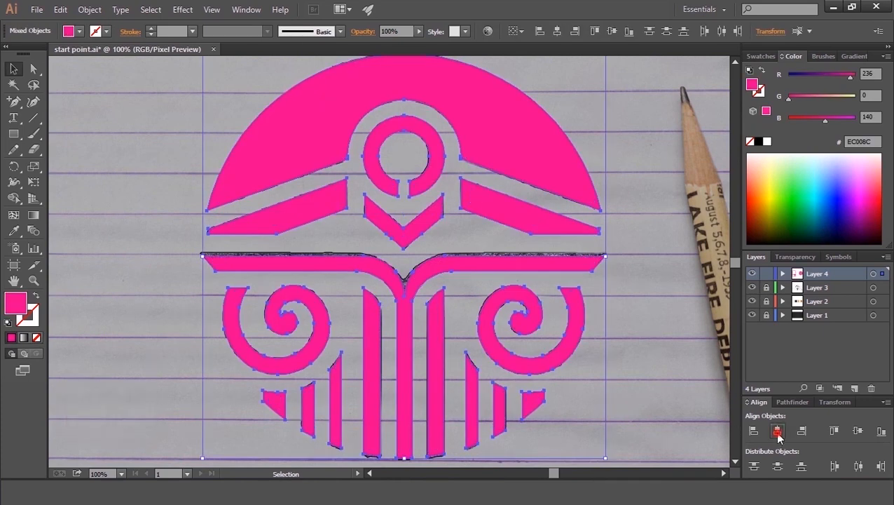
click(690, 368)
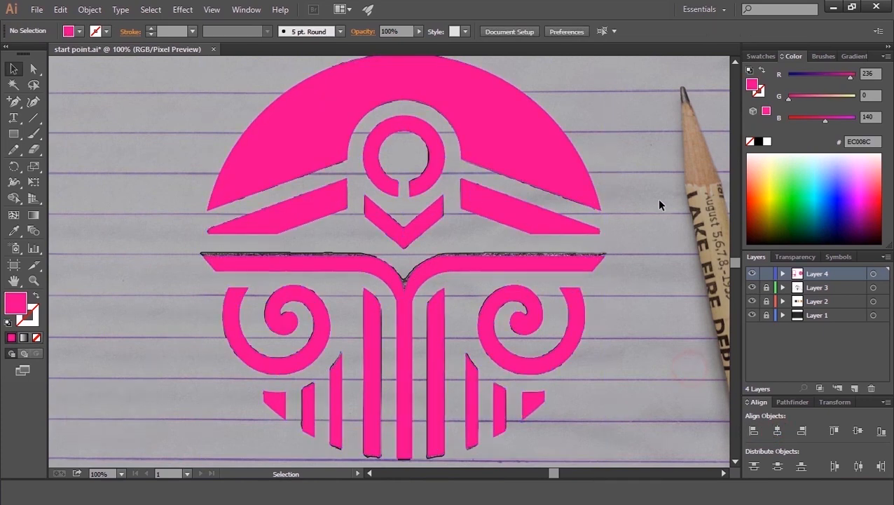
Step: Hide the sketch layer and zoom out to view the emblem beside the golden-ratio guides on the dark background
key(ctrl+a)
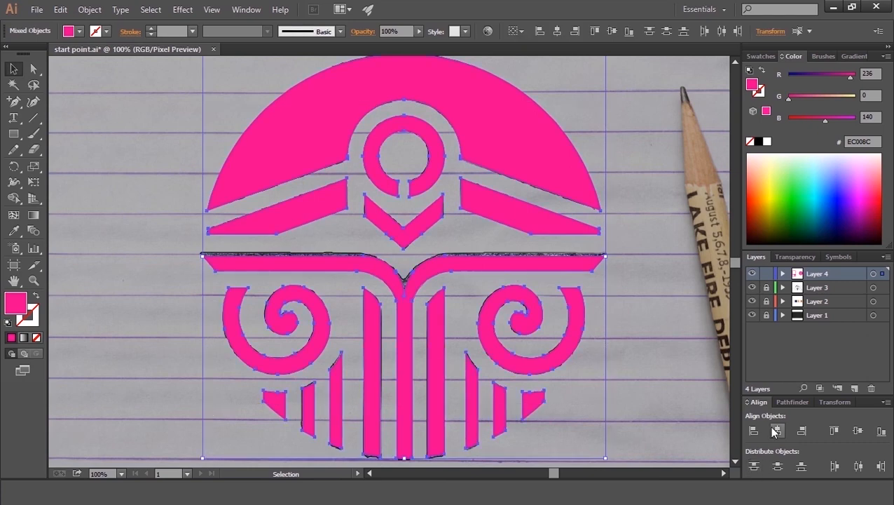
click(661, 343)
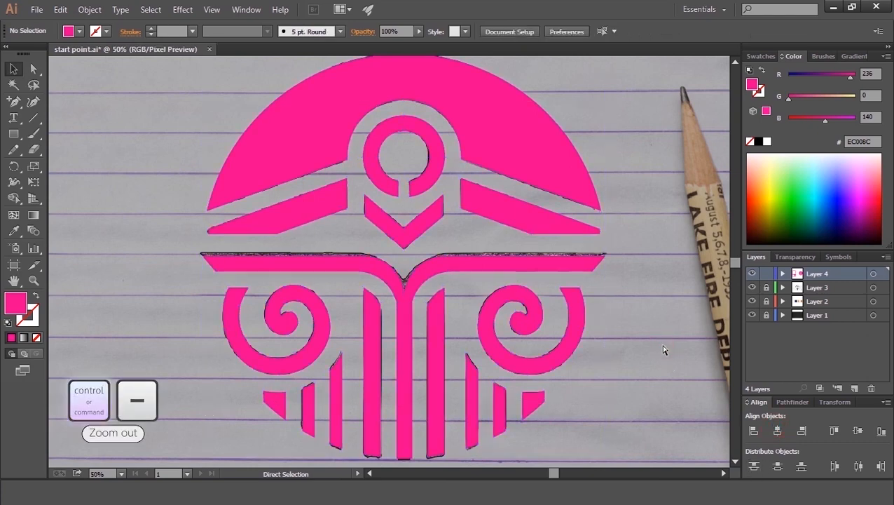
key(ctrl+minus)
click(752, 287)
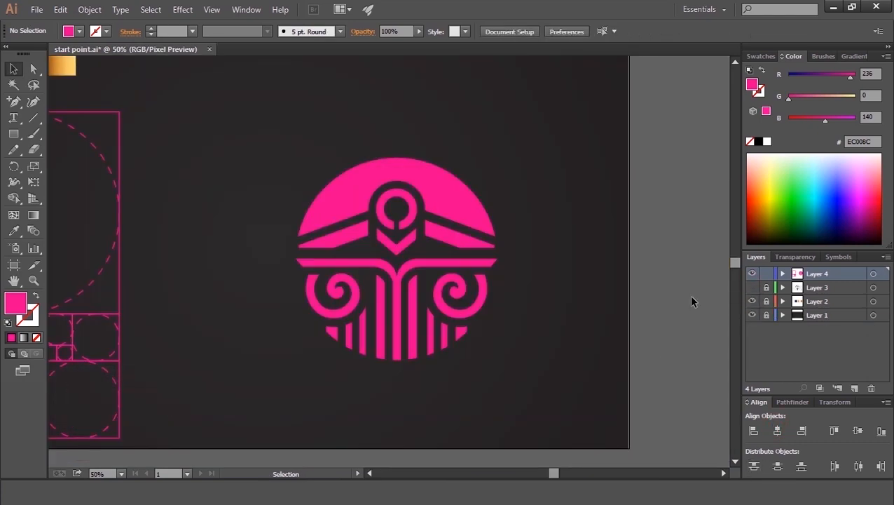
key(space)
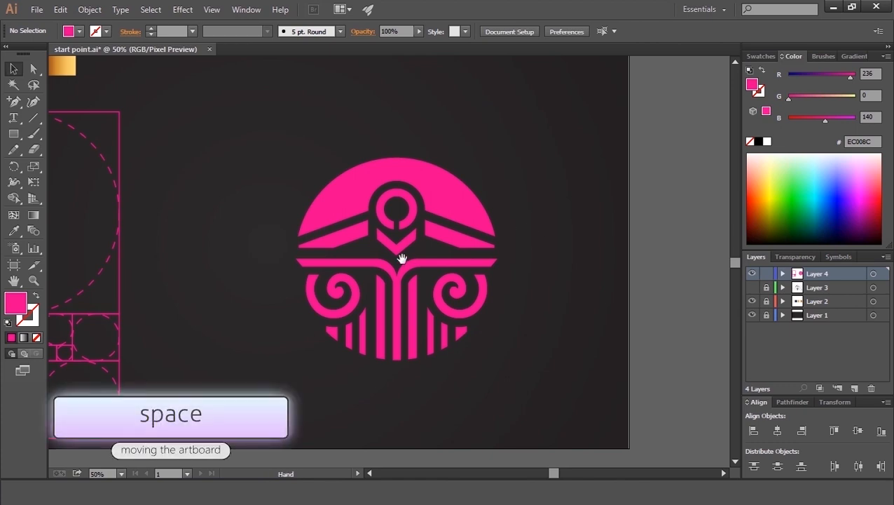
key(ctrl+minus)
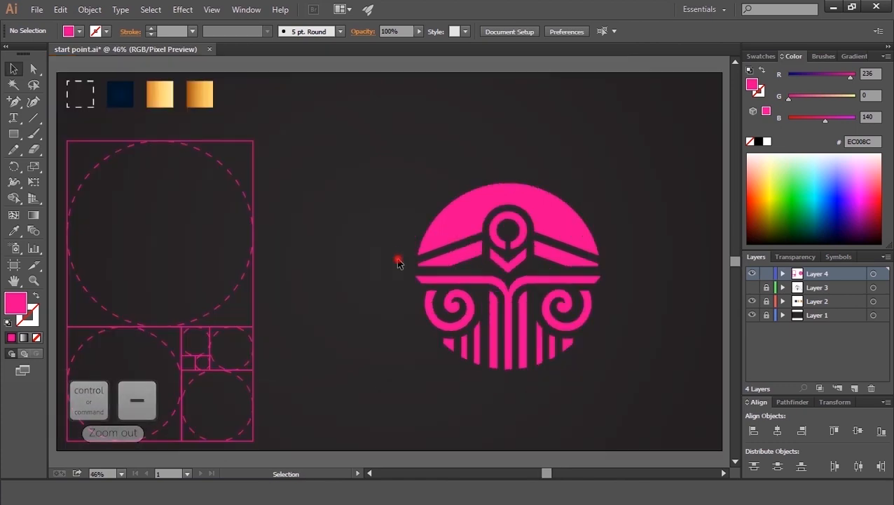
drag(429, 275, 575, 407)
drag(603, 370, 662, 431)
click(303, 188)
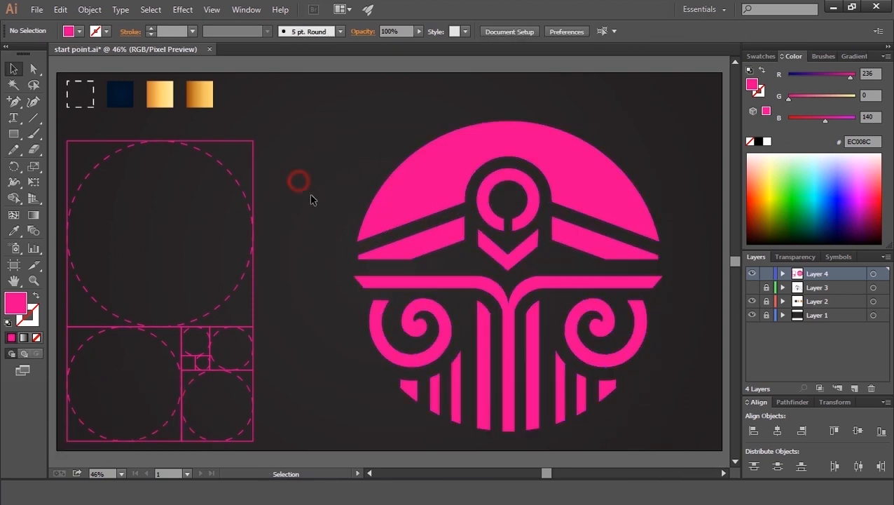
Step: Apply the gold gradient swatch to the arc, ring, wing bars and chevron with the Eyedropper
click(421, 195)
shift+click(487, 191)
shift+click(454, 236)
shift+click(501, 247)
key(i)
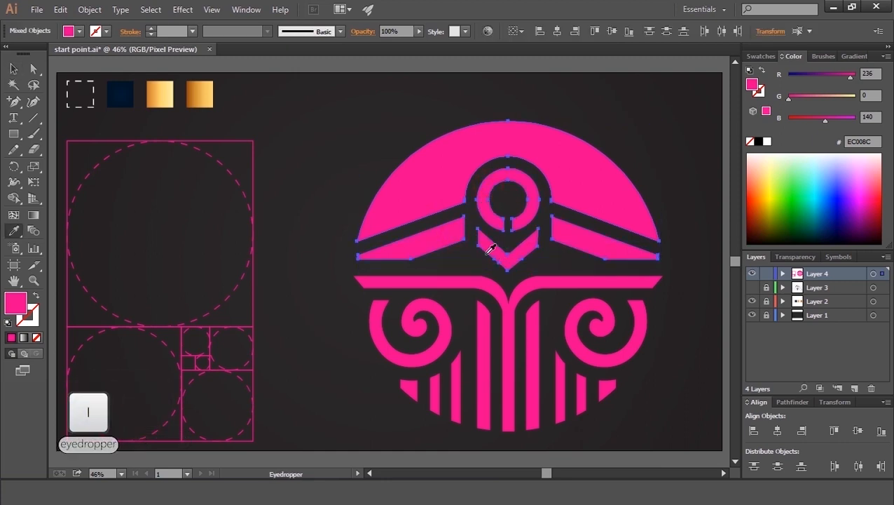
click(159, 95)
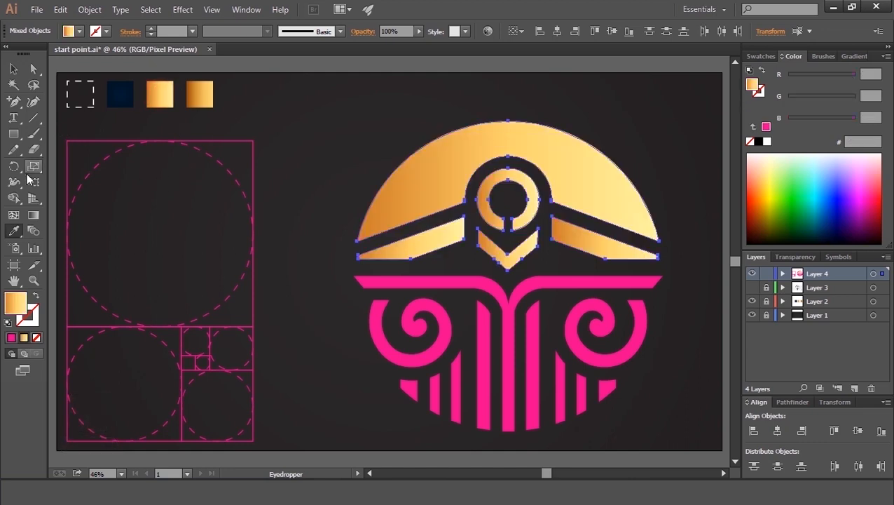
Step: Redirect the arc's gradient vertically from its base upward with the Gradient tool
click(12, 70)
click(287, 135)
click(406, 188)
click(33, 215)
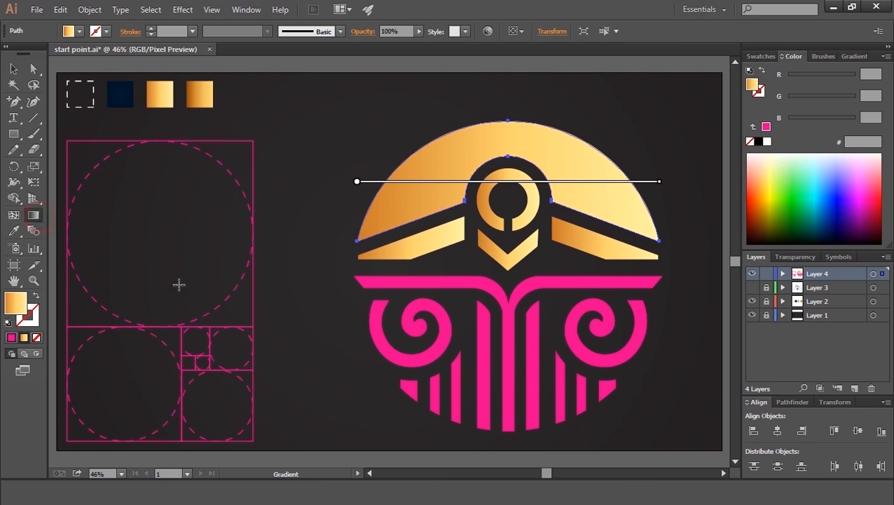
drag(508, 211, 505, 102)
Step: Redirect the ring's gradient vertically from bottom to top with the Gradient tool
click(15, 68)
click(481, 199)
click(33, 215)
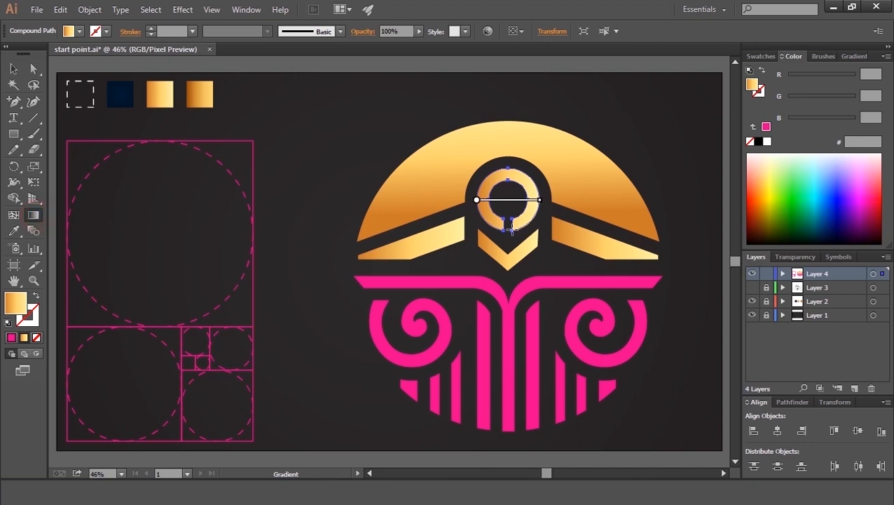
drag(509, 227, 509, 144)
Step: Ungroup the two wing bars
key(v)
click(454, 241)
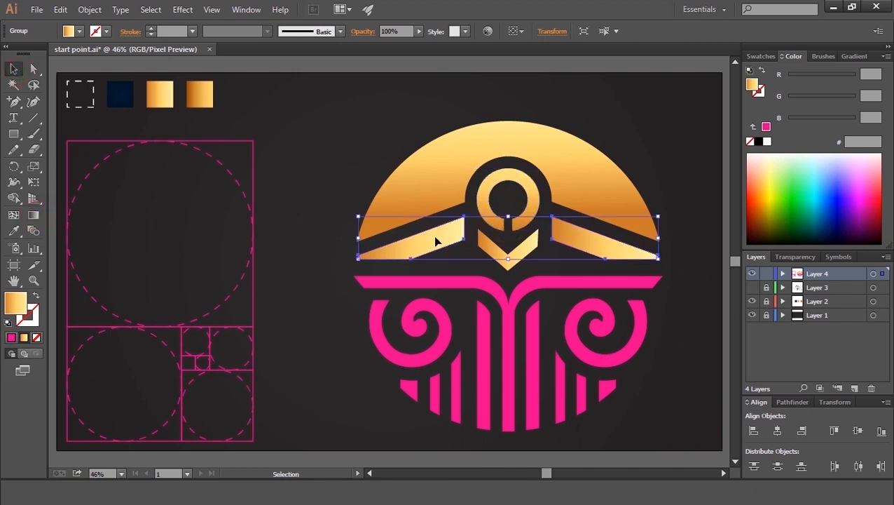
click(33, 218)
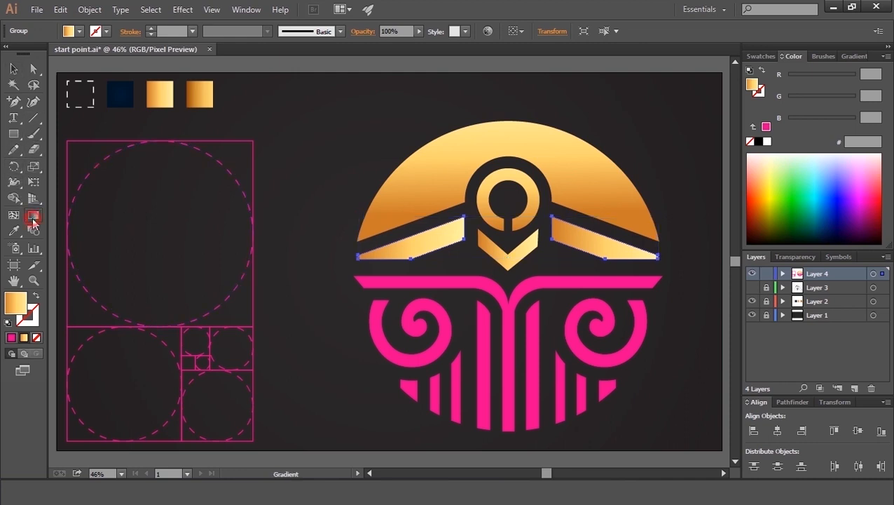
click(15, 69)
right_click(398, 251)
click(440, 326)
click(330, 176)
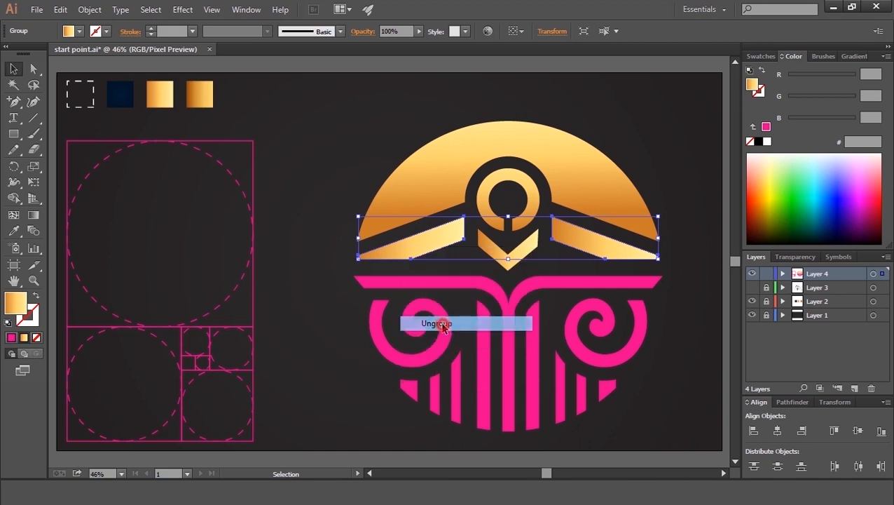
Step: Angle the left wing bar's gradient along its slant from the outer tip toward the centre
click(406, 252)
click(33, 216)
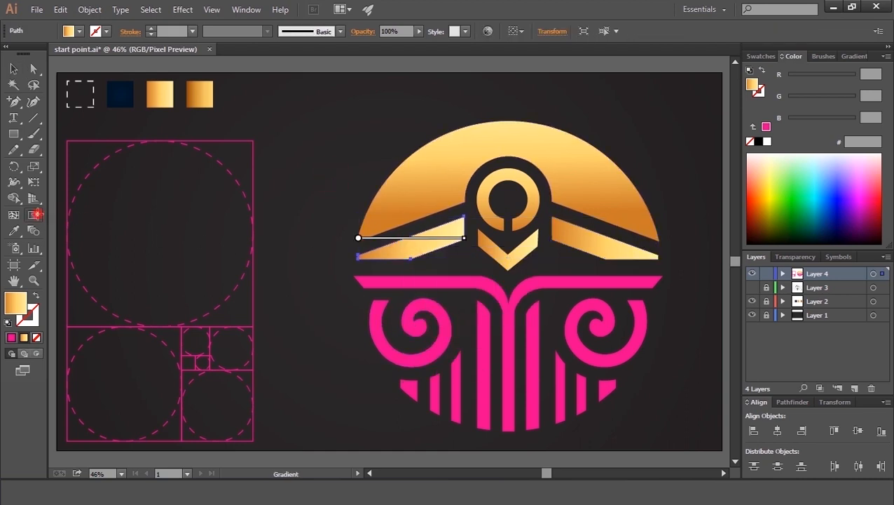
drag(373, 263, 462, 227)
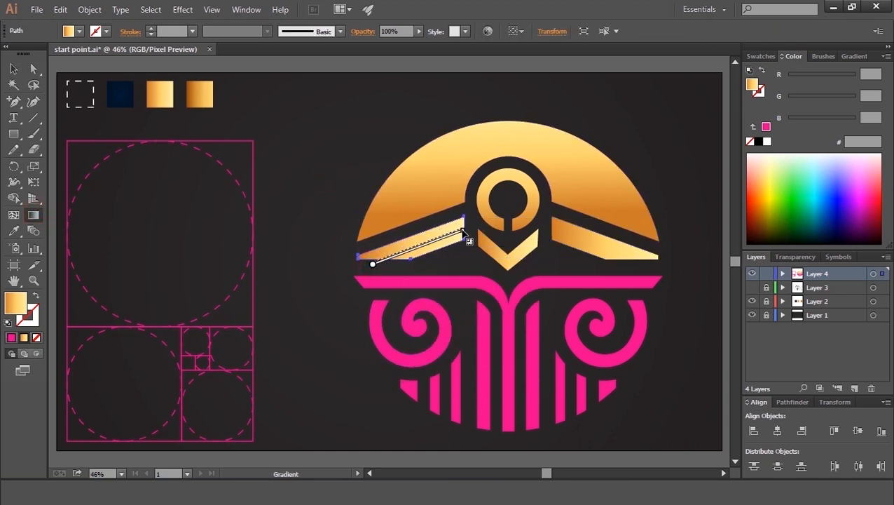
drag(379, 256, 479, 223)
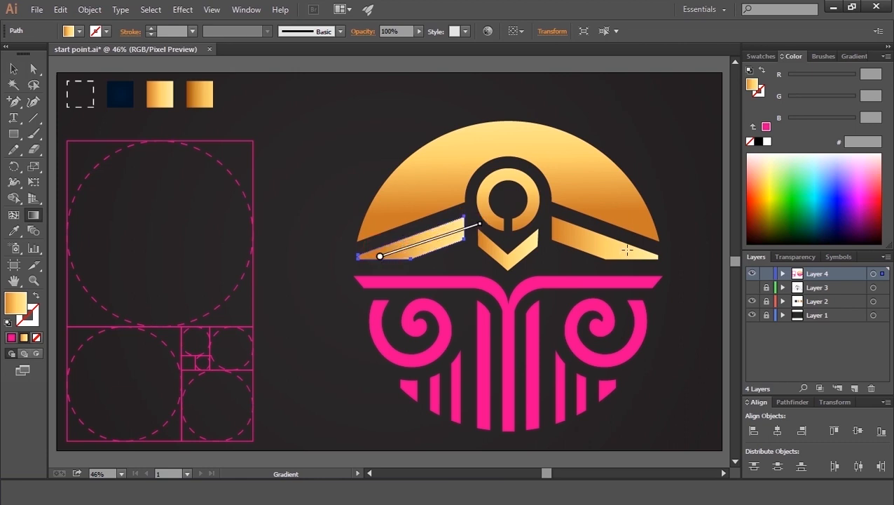
Step: Angle the right wing bar's gradient along its slant from the centre to the outer tip
key(v)
click(572, 233)
click(35, 218)
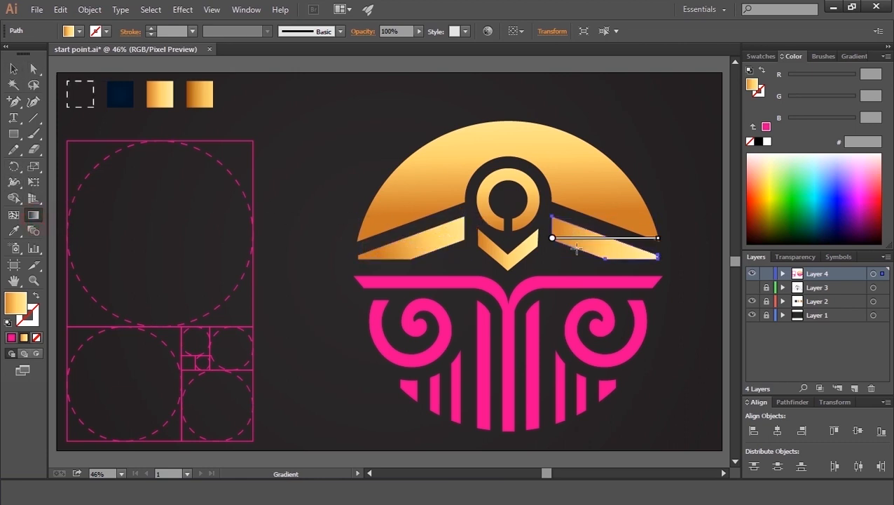
mouse_move(552, 221)
mouse_down()
mouse_move(642, 260)
mouse_move(630, 260)
mouse_up()
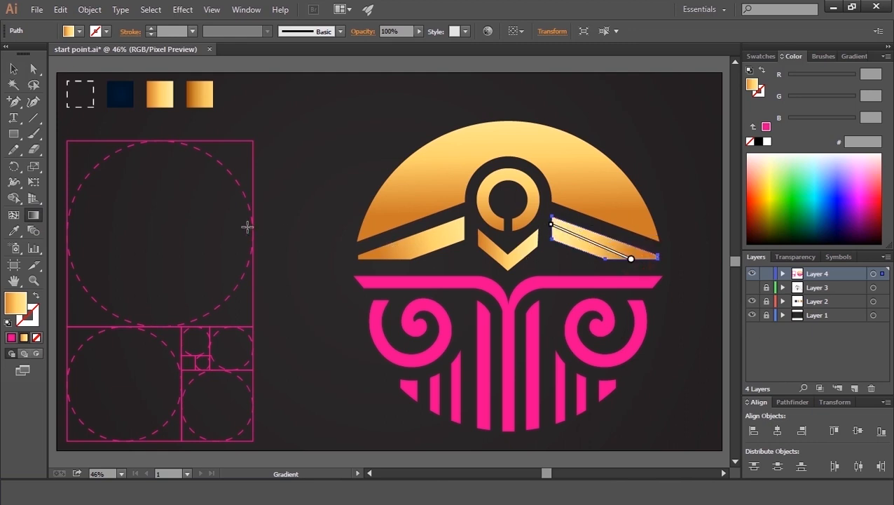
Step: Redirect the chevron's gradient vertically from its point upward with the Gradient tool
click(15, 70)
click(514, 254)
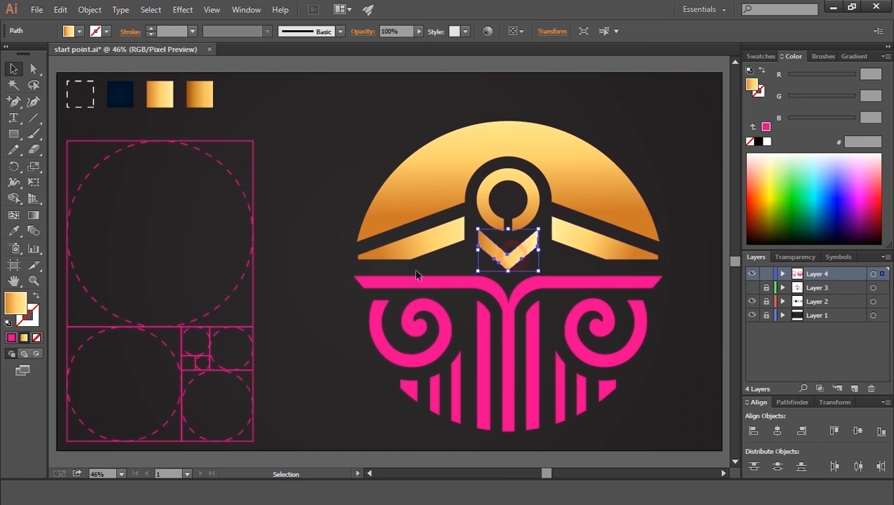
click(33, 214)
drag(507, 266, 509, 222)
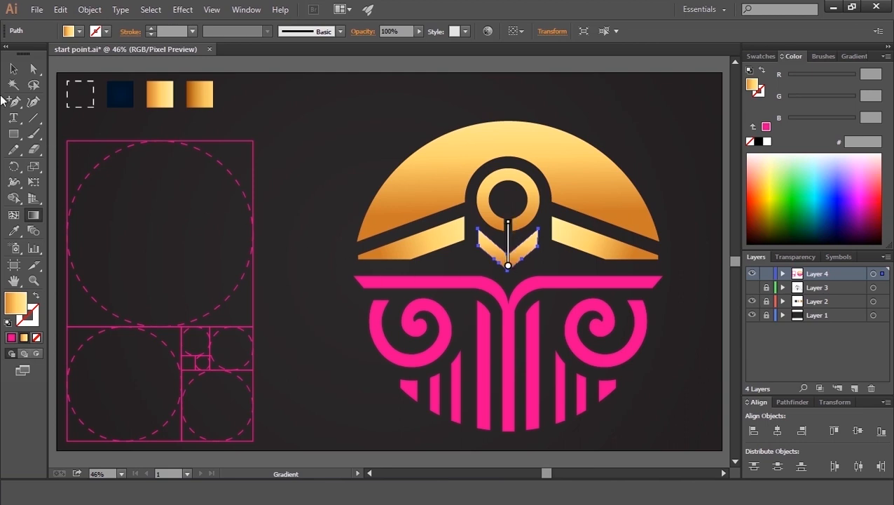
Step: Ungroup the right and left lower column-and-spiral groups
click(10, 69)
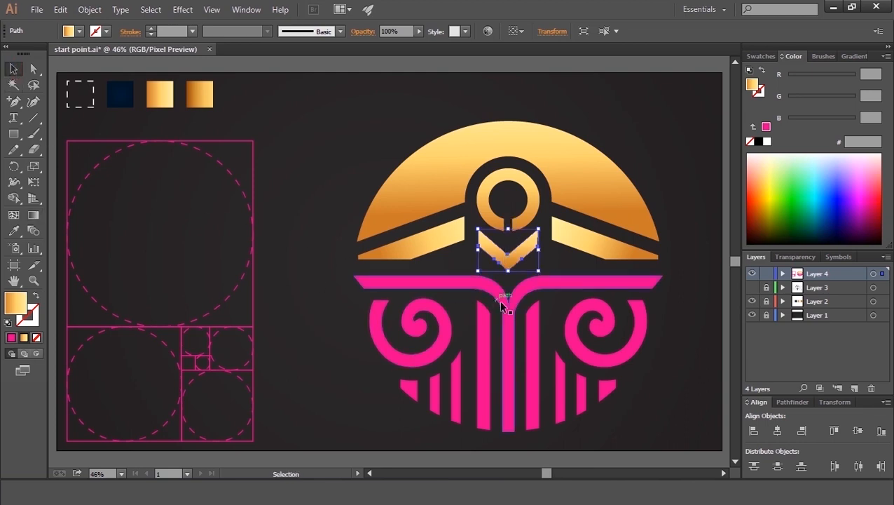
drag(665, 401, 381, 306)
click(622, 414)
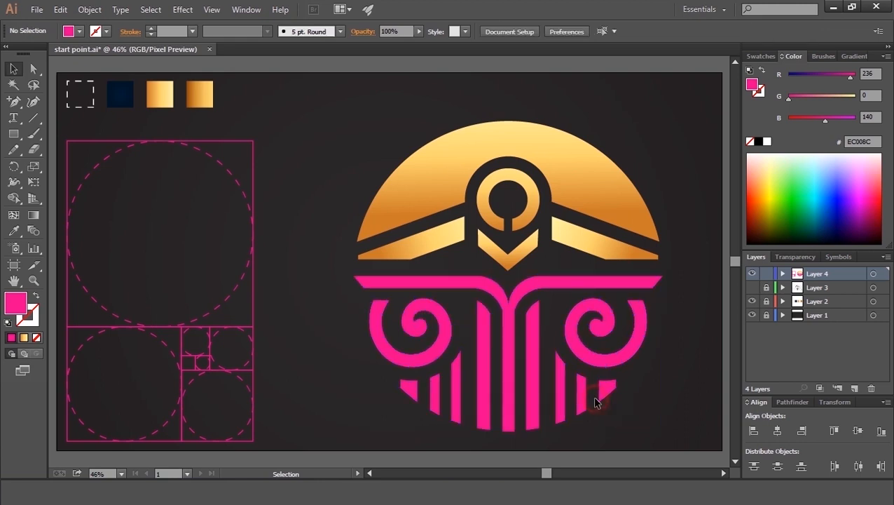
click(600, 356)
right_click(596, 362)
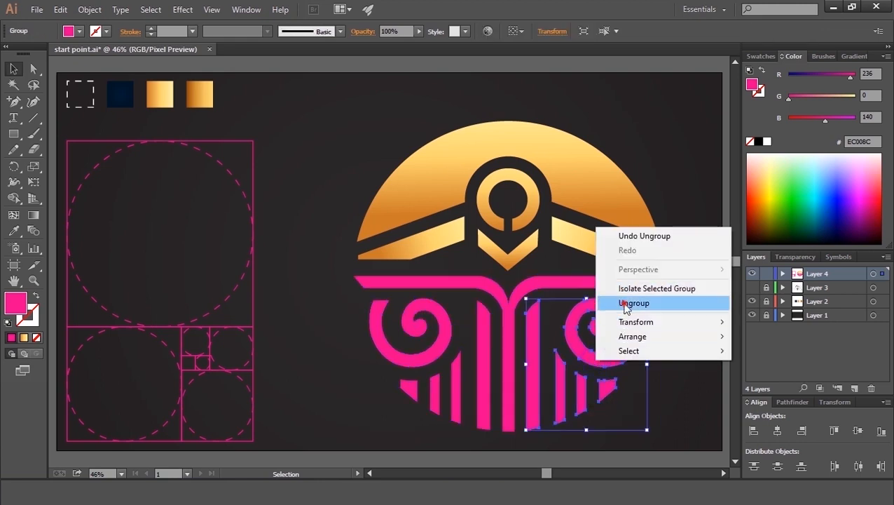
click(624, 302)
click(680, 375)
click(579, 375)
click(574, 396)
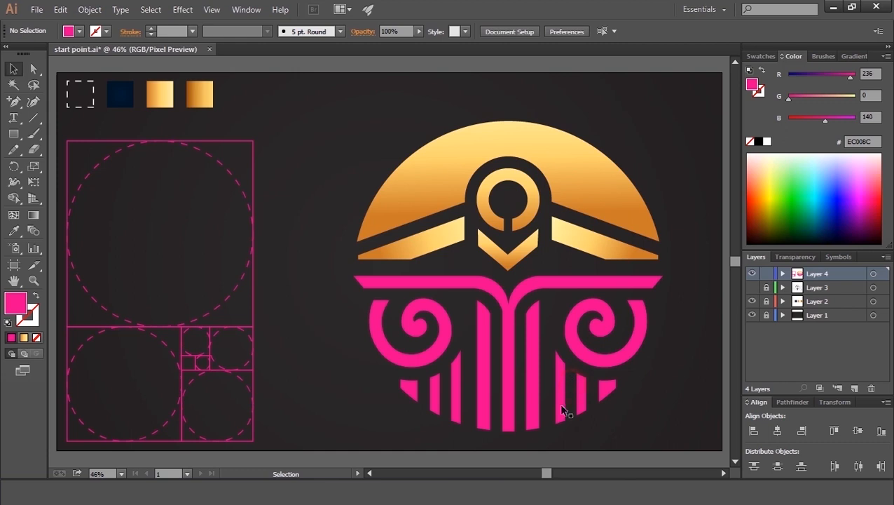
click(561, 410)
click(633, 413)
click(393, 372)
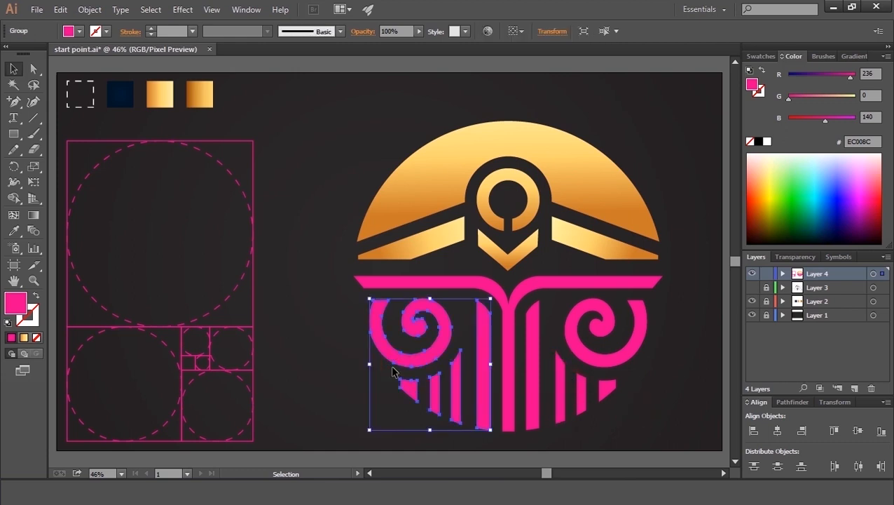
right_click(402, 372)
click(419, 309)
click(343, 360)
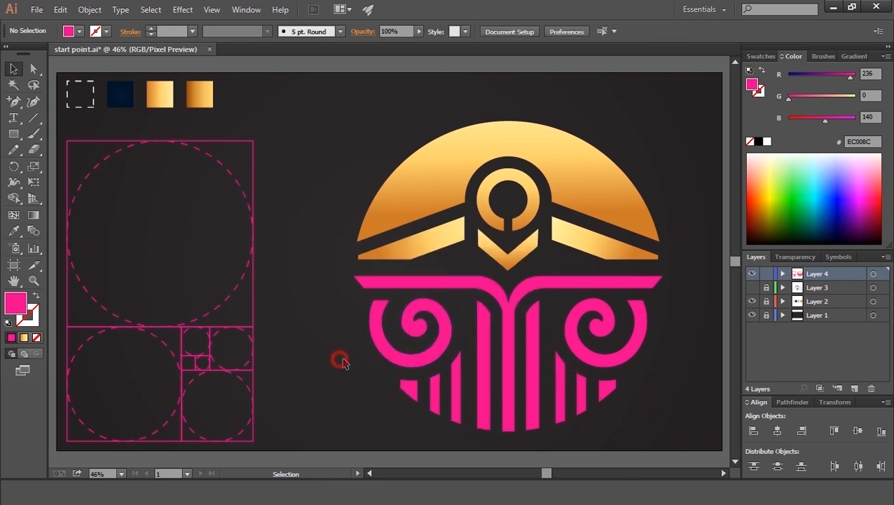
Step: Group the lower bar, columns and small wedges together, leaving out both spirals
drag(375, 401, 715, 425)
right_click(536, 302)
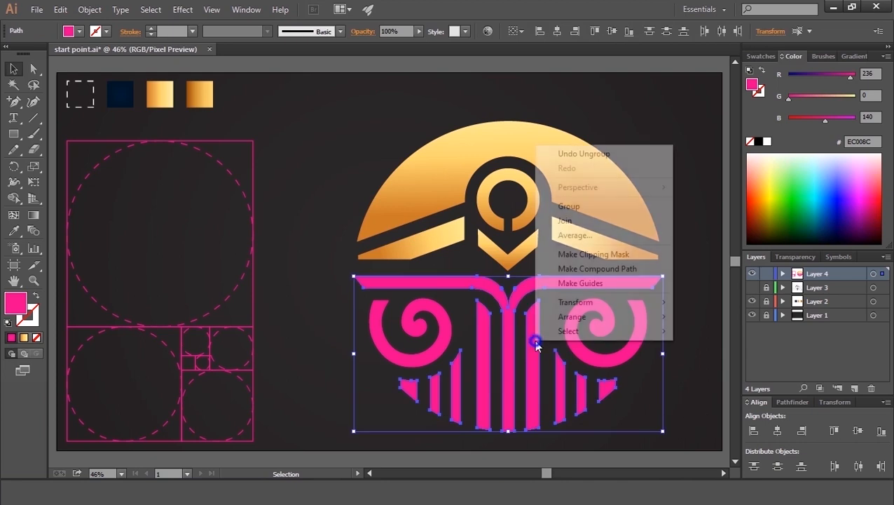
click(569, 205)
Step: Apply the darker gold gradient to the lower group and run it vertically upward with the Gradient tool
key(i)
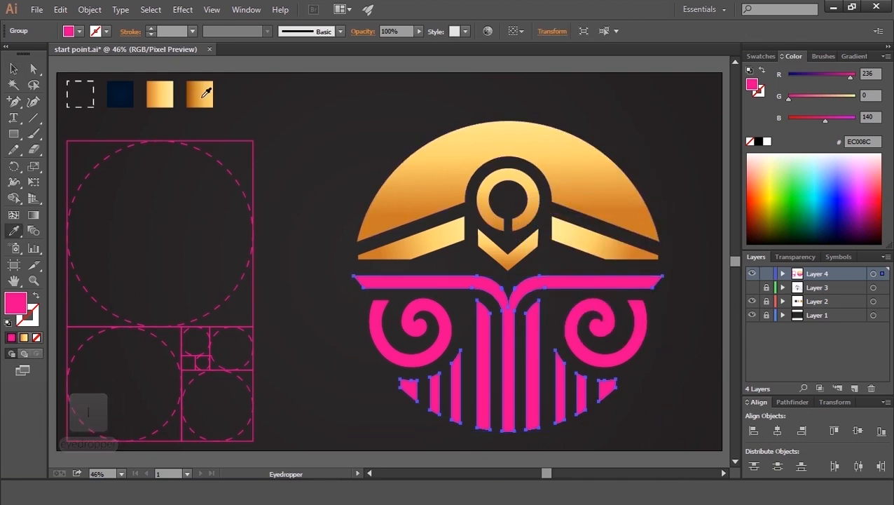
click(202, 98)
click(34, 218)
drag(516, 405, 494, 220)
click(13, 68)
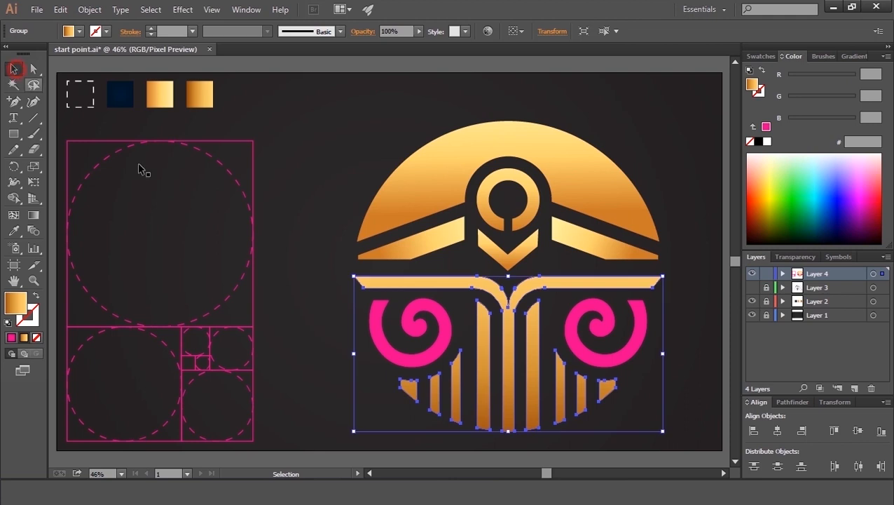
Step: Fill the left spiral with the darker gold gradient
click(369, 364)
click(391, 359)
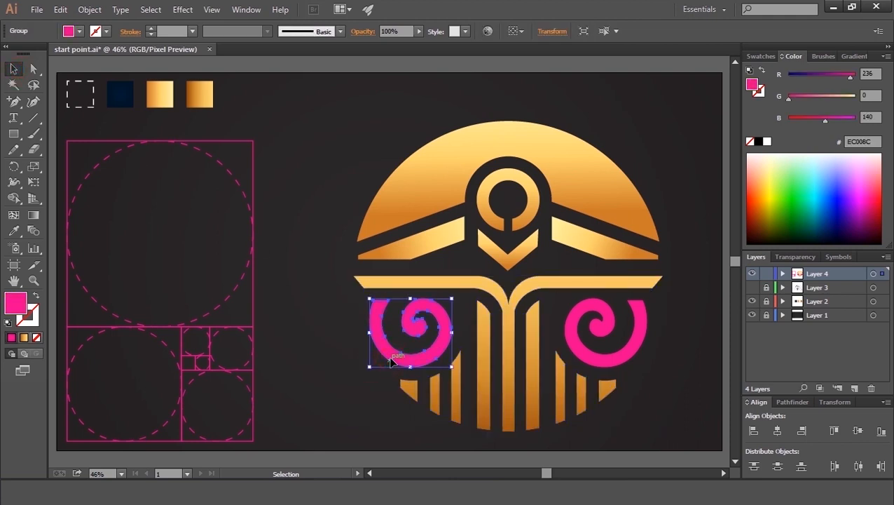
key(i)
click(202, 91)
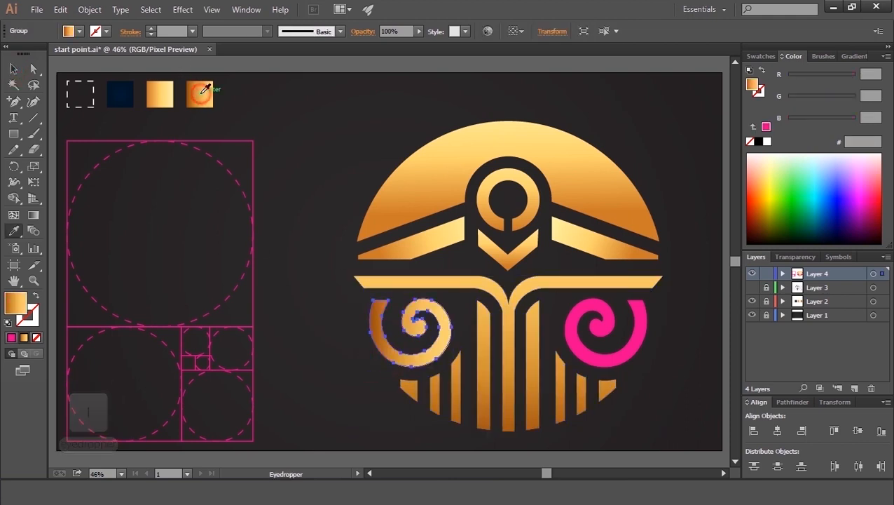
click(37, 218)
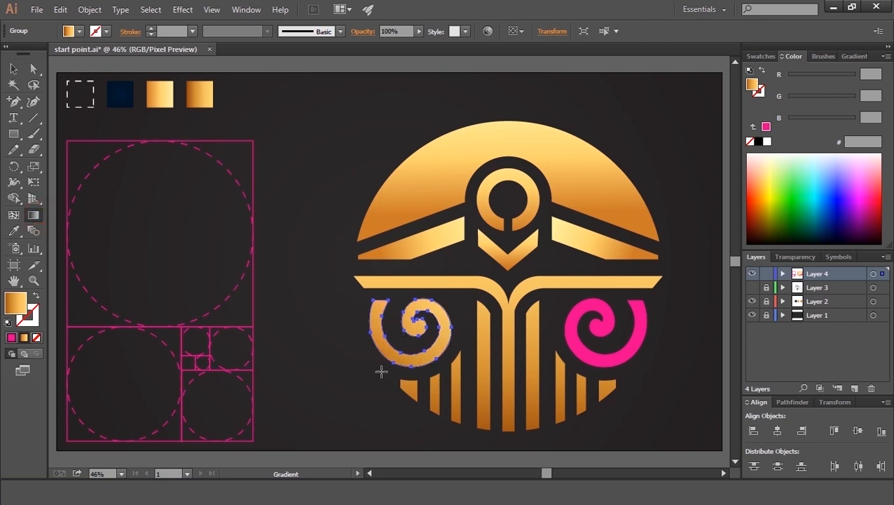
click(14, 71)
Step: Copy the left spiral's gradient onto the right spiral and angle it diagonally with the Gradient tool
click(609, 356)
key(i)
click(440, 341)
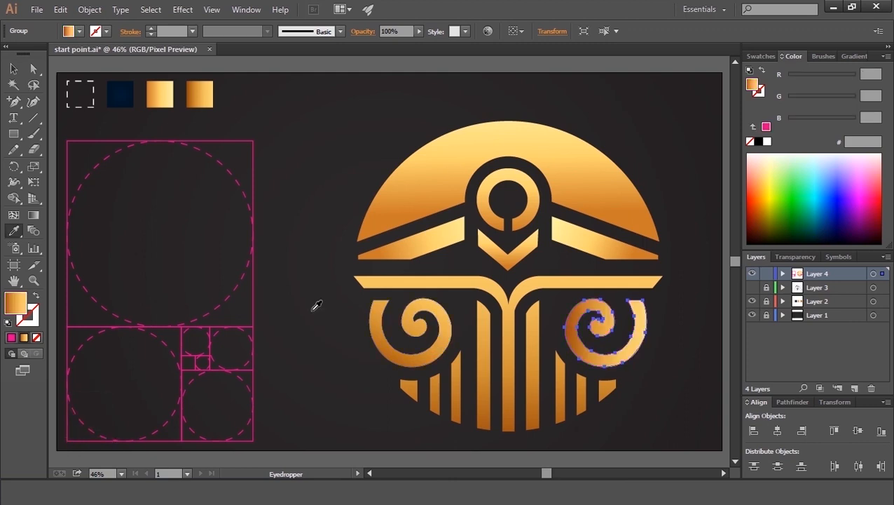
click(33, 215)
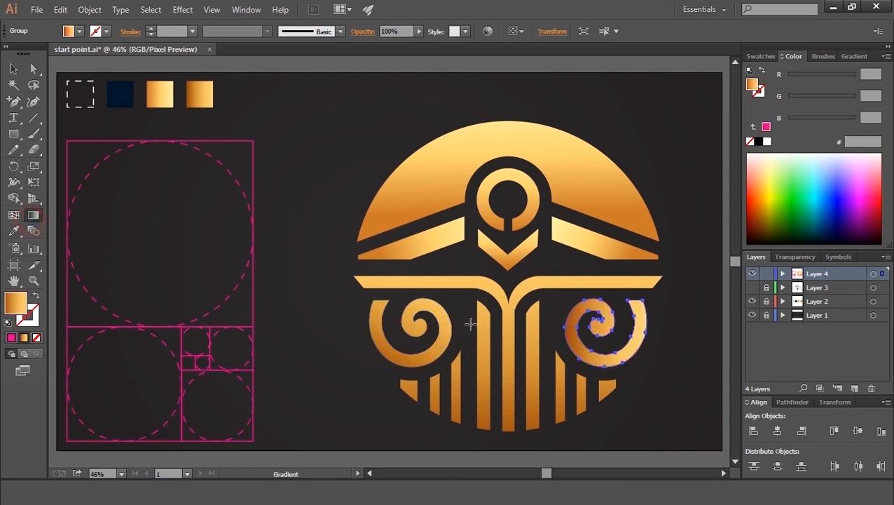
drag(634, 370, 592, 331)
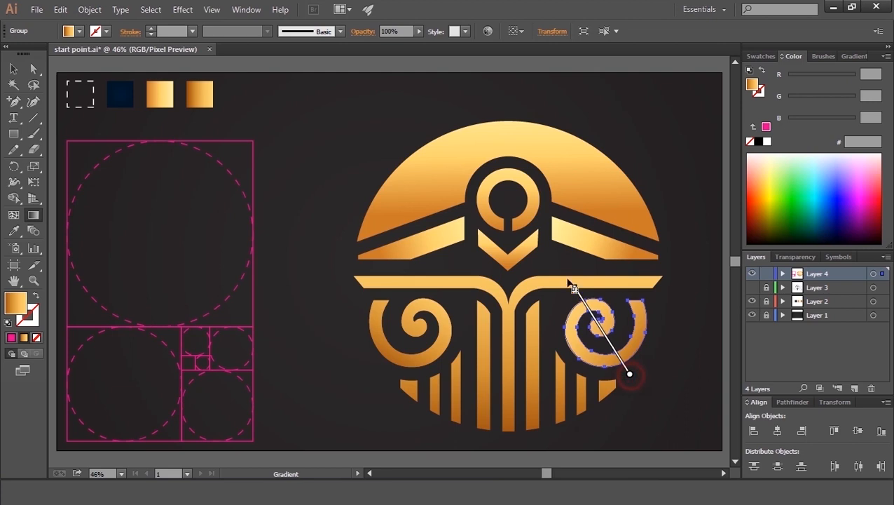
drag(573, 288, 552, 266)
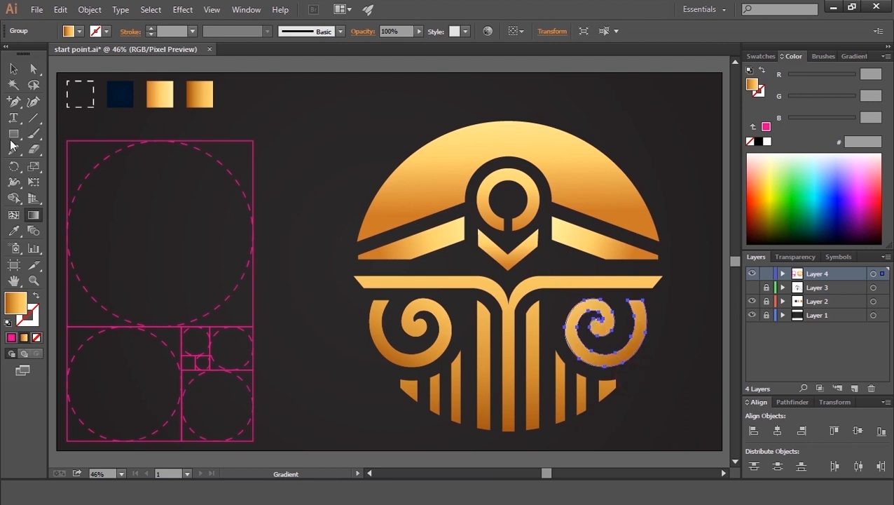
click(14, 67)
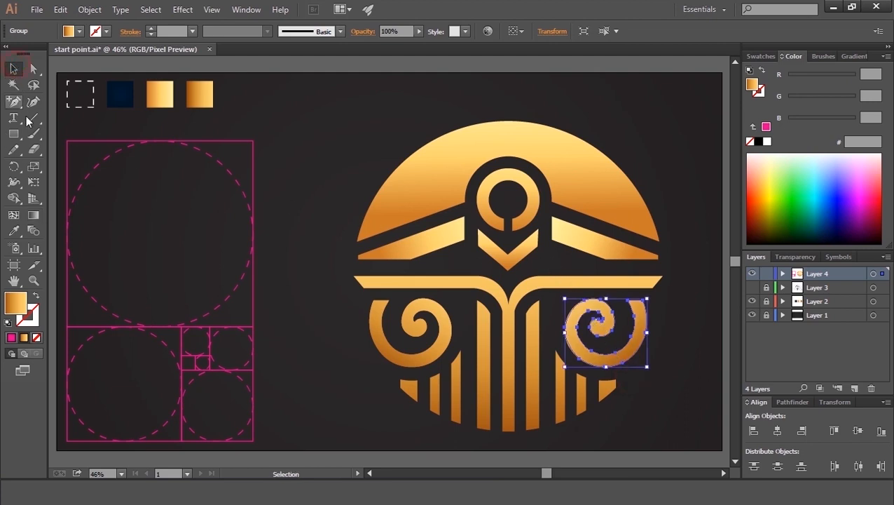
Step: Cut the golden-ratio guide construction from the artboard
click(330, 156)
drag(305, 179, 127, 402)
key(ctrl+x)
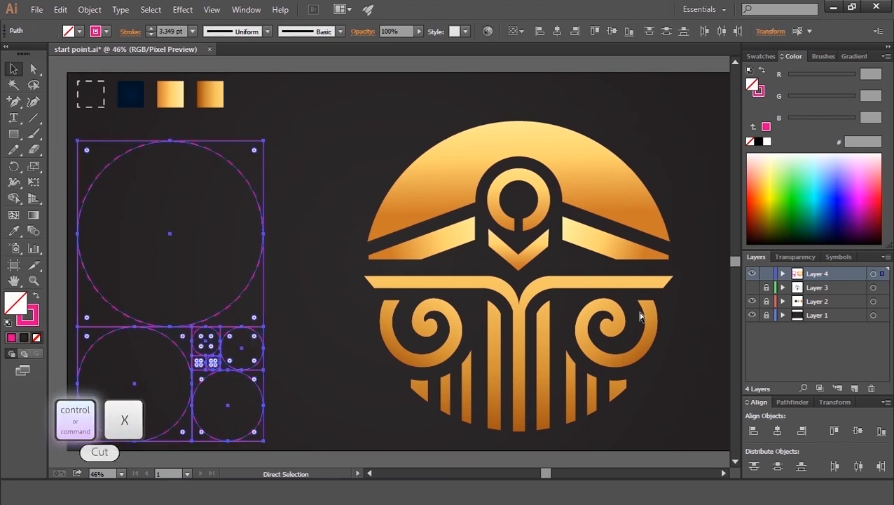
Step: Paste the golden-ratio guides in front on Layer 3, then lock and hide that layer
click(751, 287)
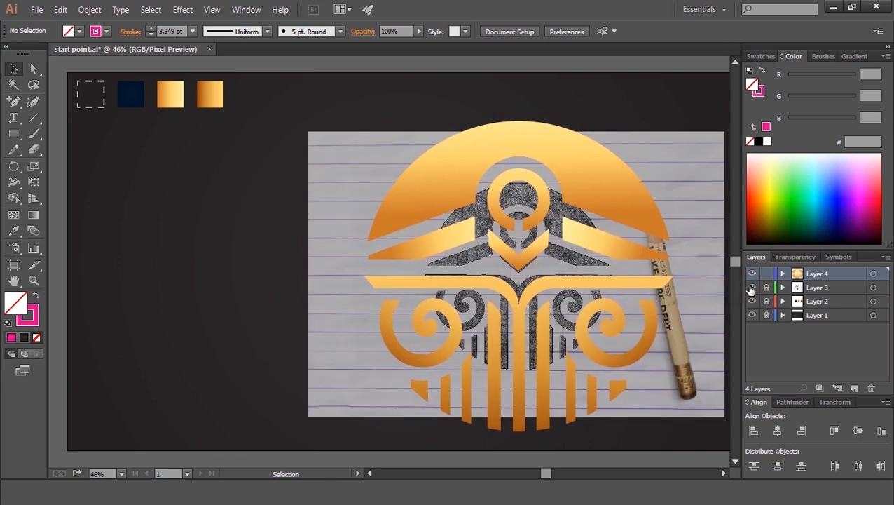
click(751, 273)
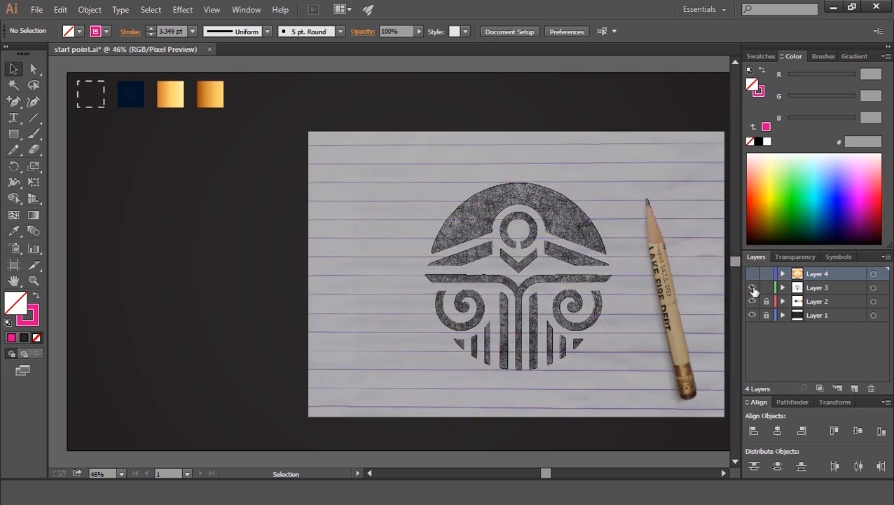
click(800, 289)
key(ctrl+f)
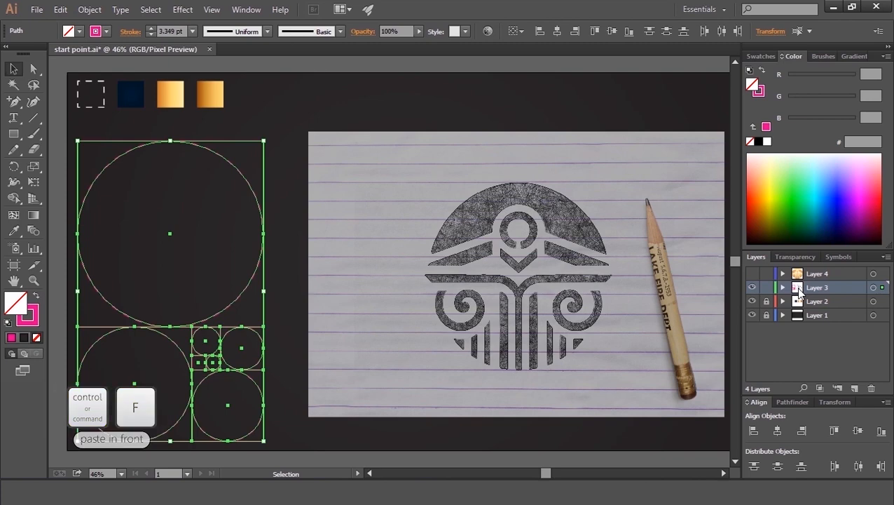
click(764, 286)
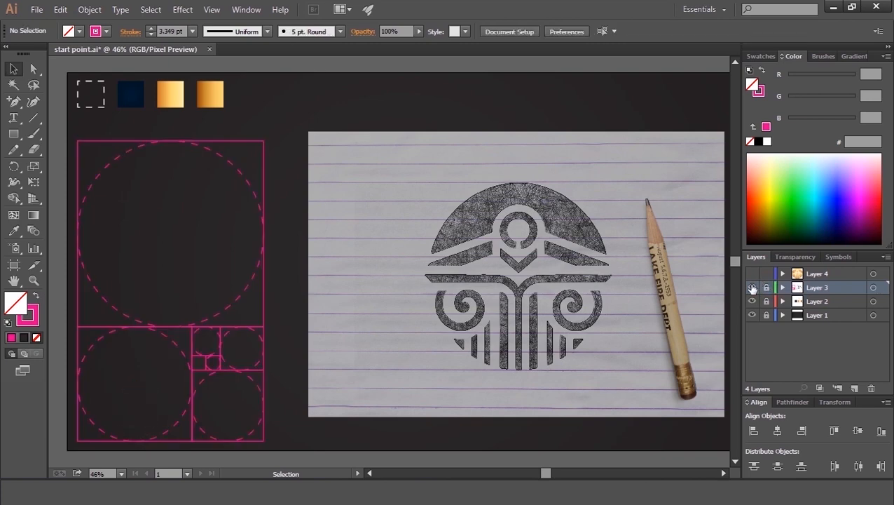
click(752, 288)
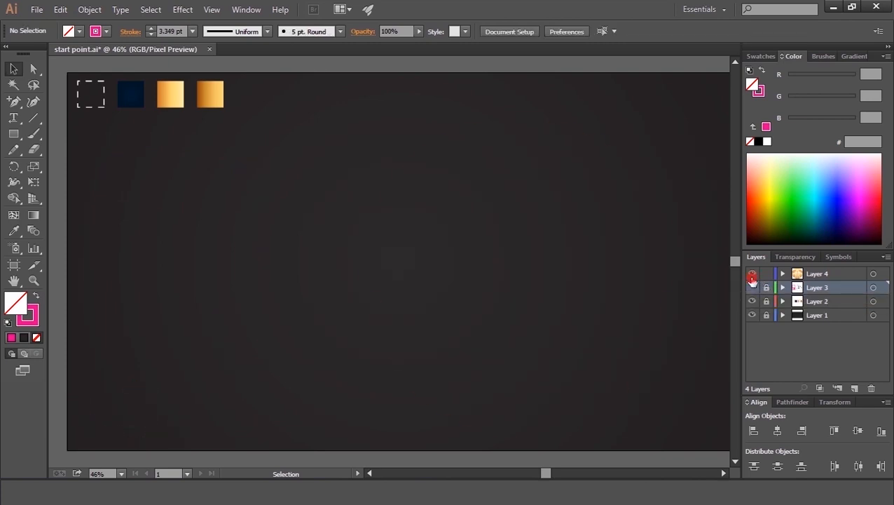
click(751, 273)
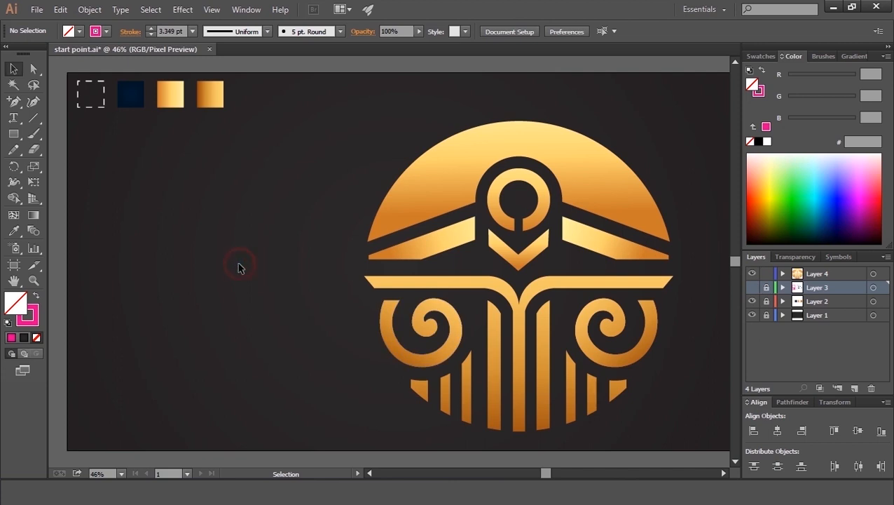
Step: Fill the background rectangle with the navy swatch and lock its layer
click(236, 315)
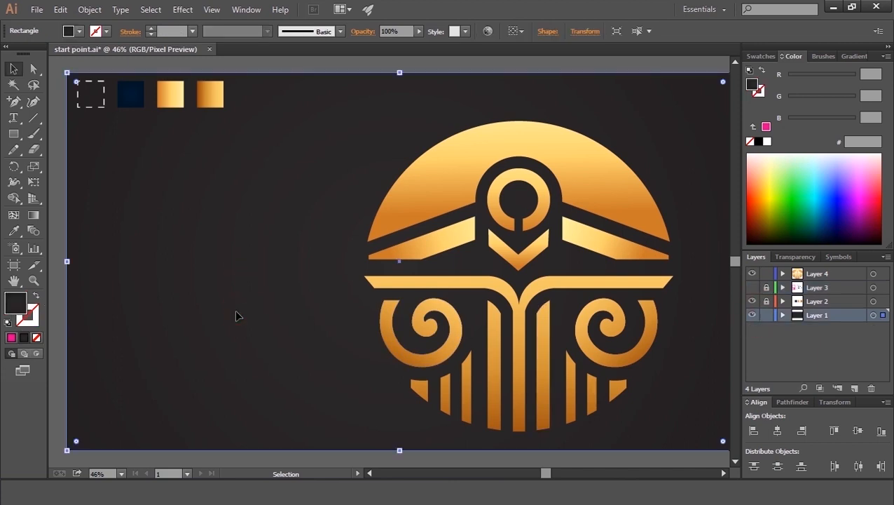
key(i)
click(134, 98)
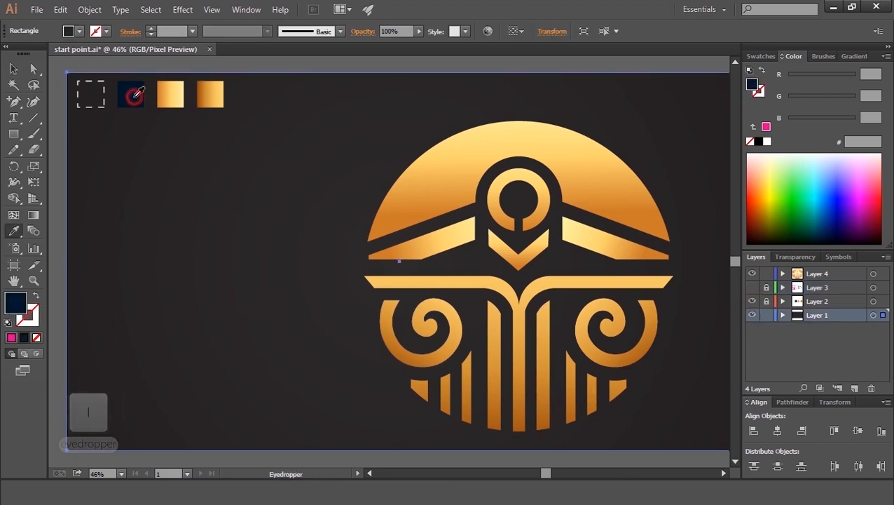
scroll(154, 157, right, 1)
key(v)
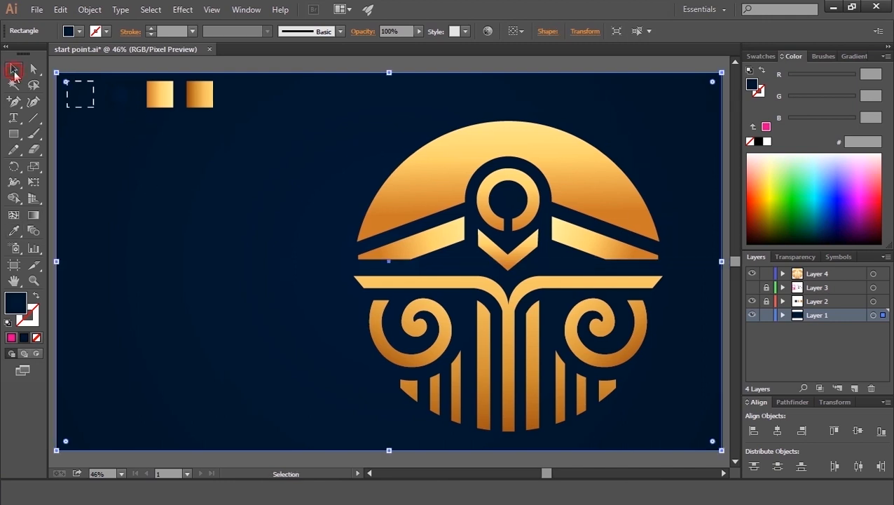
click(766, 314)
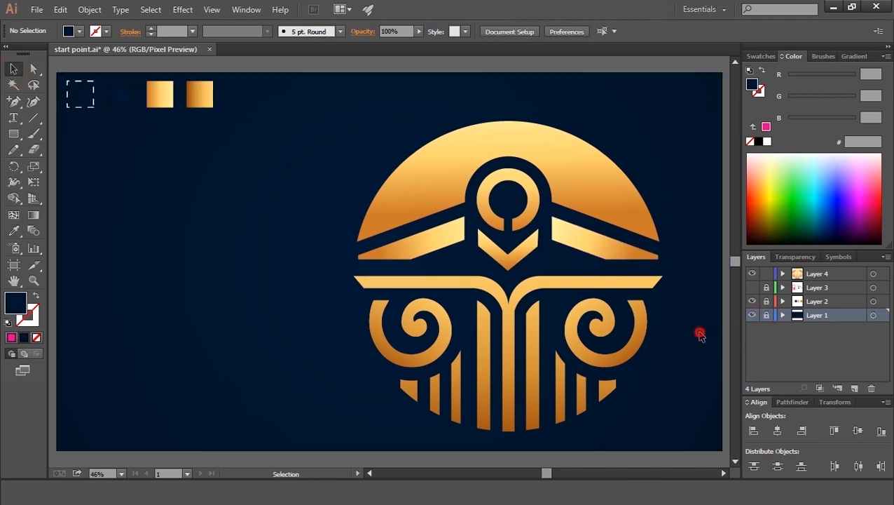
Step: Group all the emblem shapes together
drag(687, 160, 352, 394)
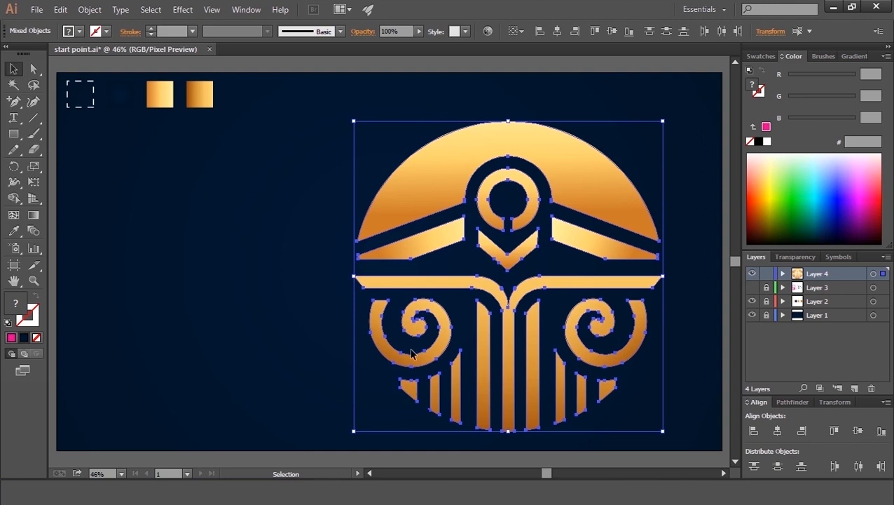
right_click(565, 184)
click(613, 249)
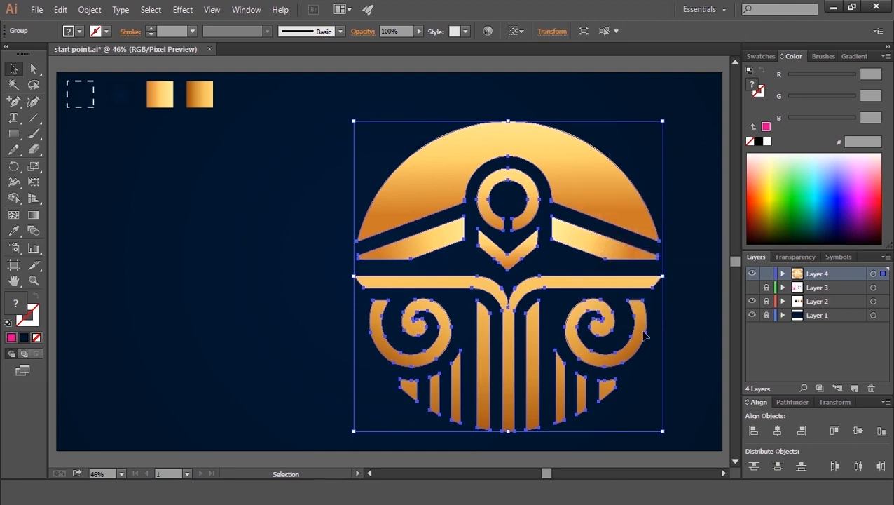
Step: Centre the emblem group horizontally and vertically on the artboard
click(517, 32)
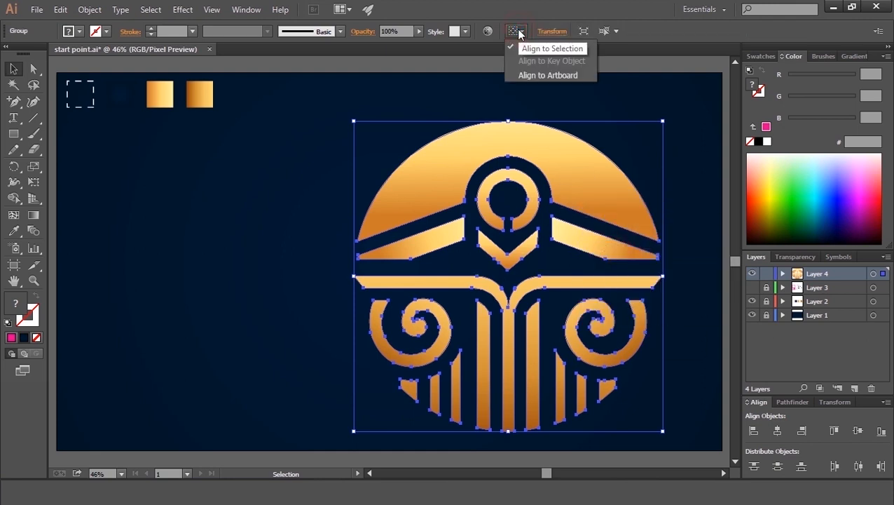
click(541, 74)
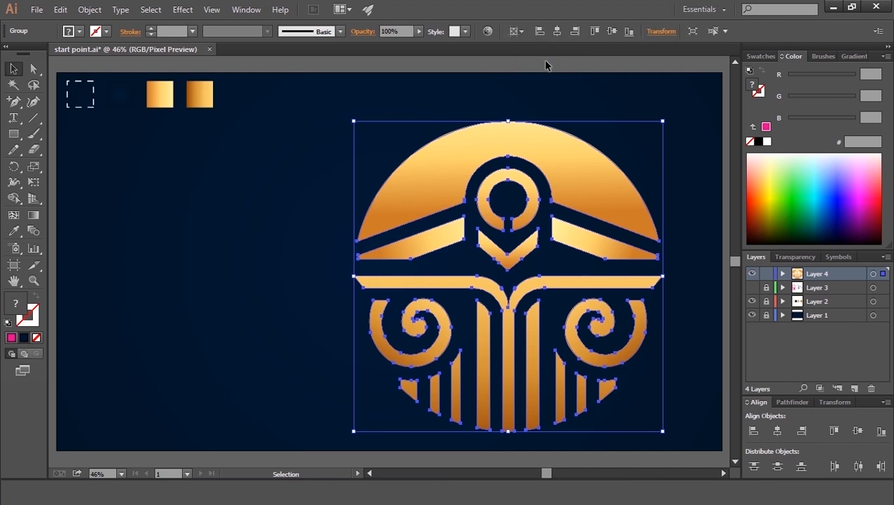
click(558, 32)
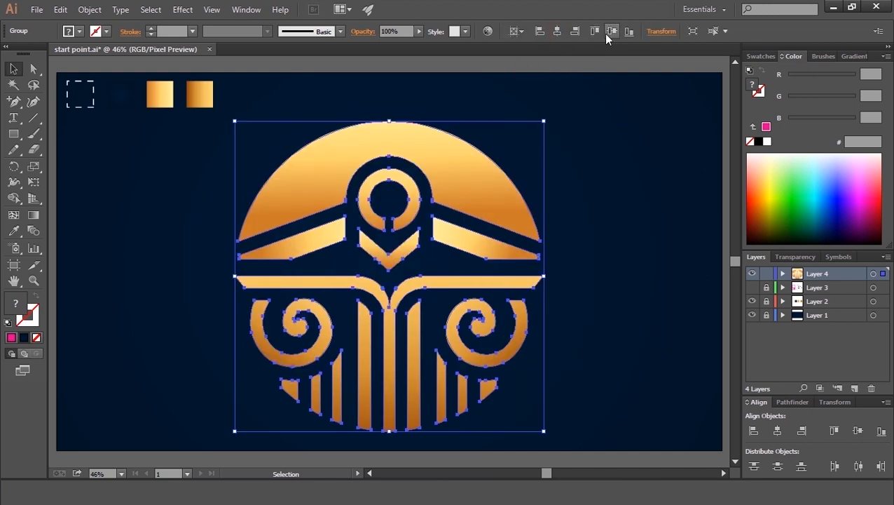
click(610, 32)
Step: Scale the emblem down proportionally and re-centre it horizontally on the artboard
drag(546, 419, 488, 360)
click(559, 31)
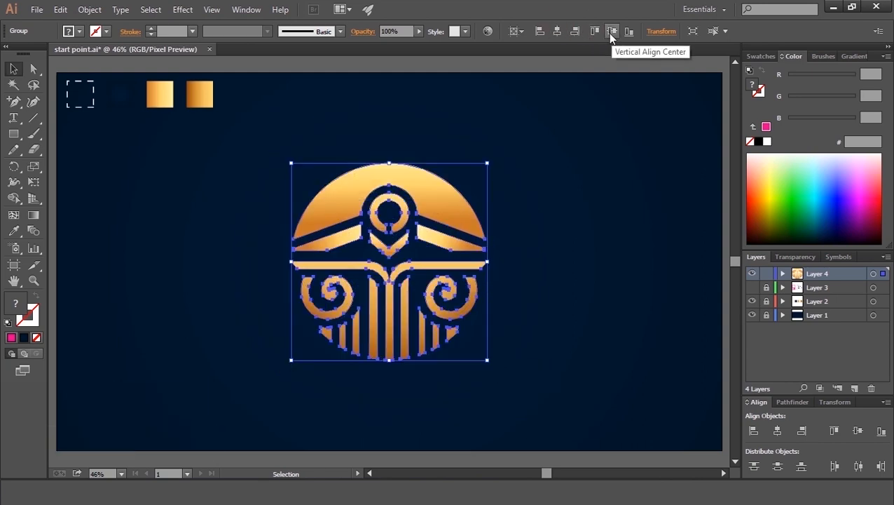
click(555, 186)
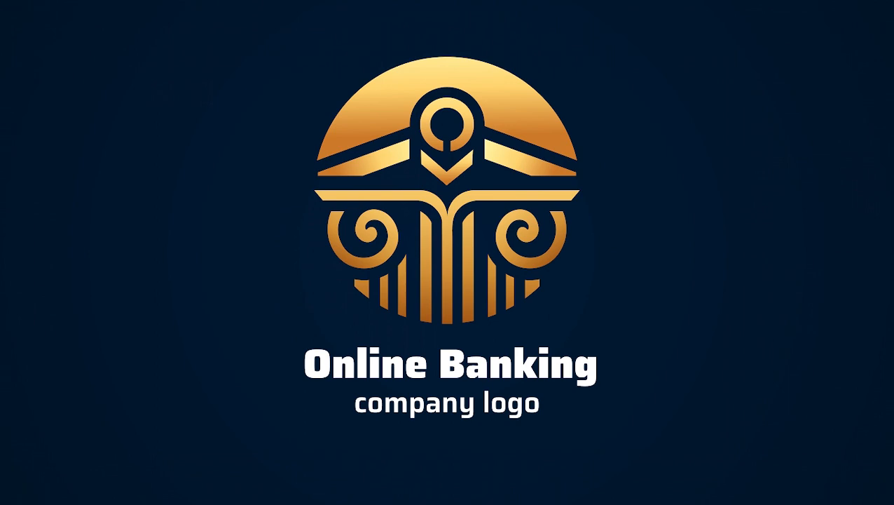